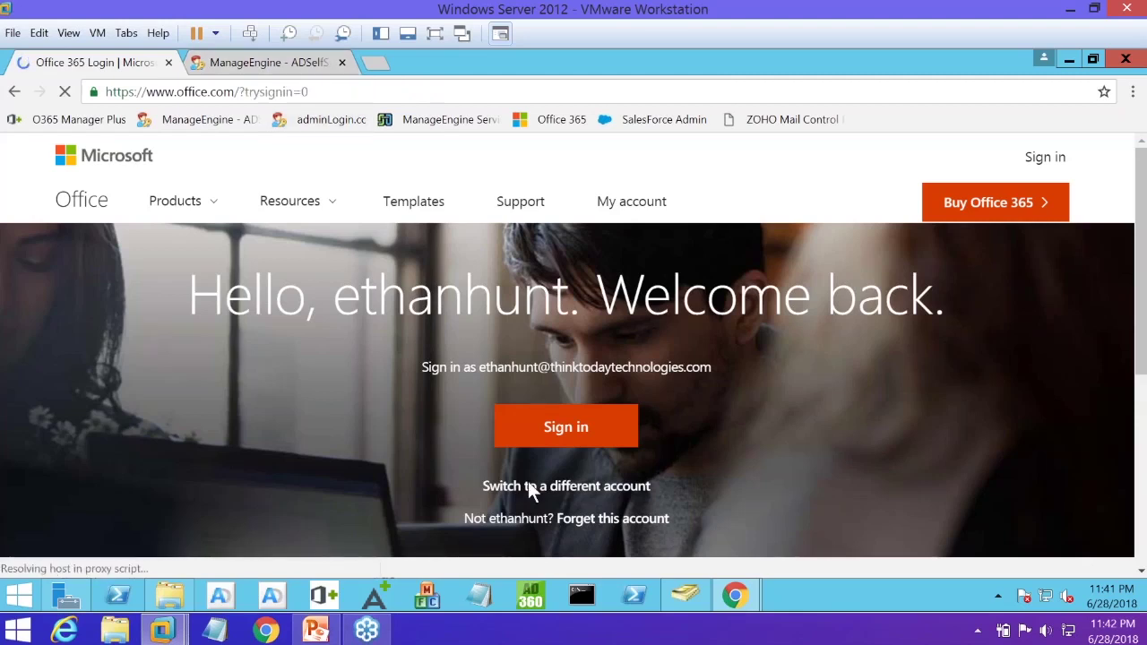
# Show the Agenda and self-service password management slides in the PowerPoint presentation
pyautogui.scroll(-1, 466, 538)
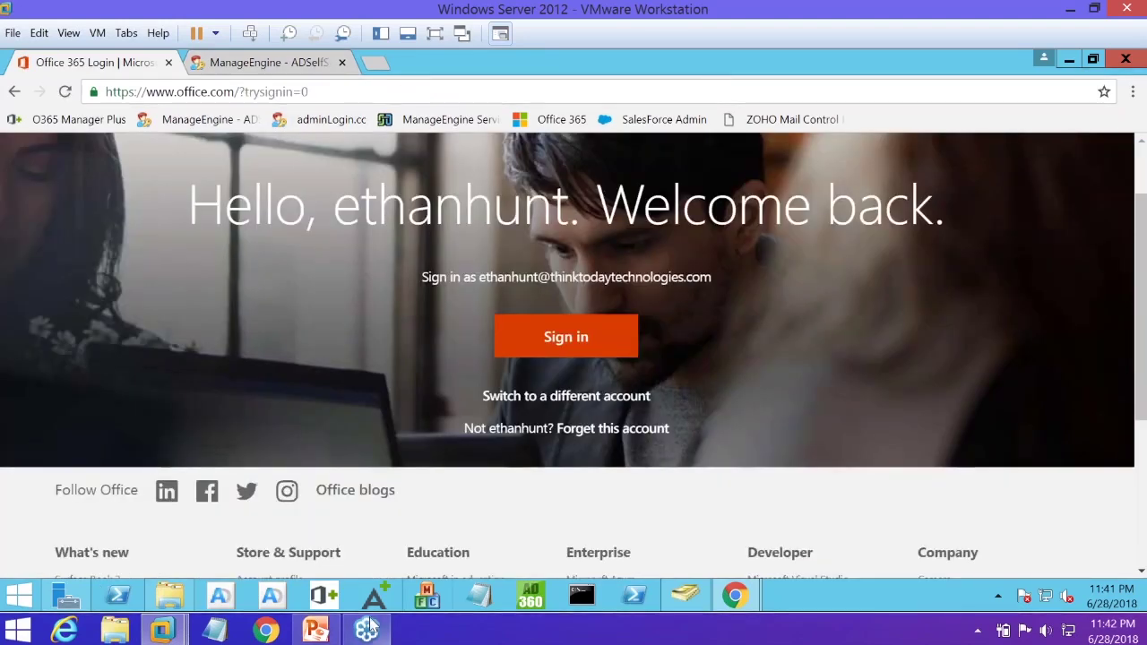
pyautogui.moveTo(315, 630)
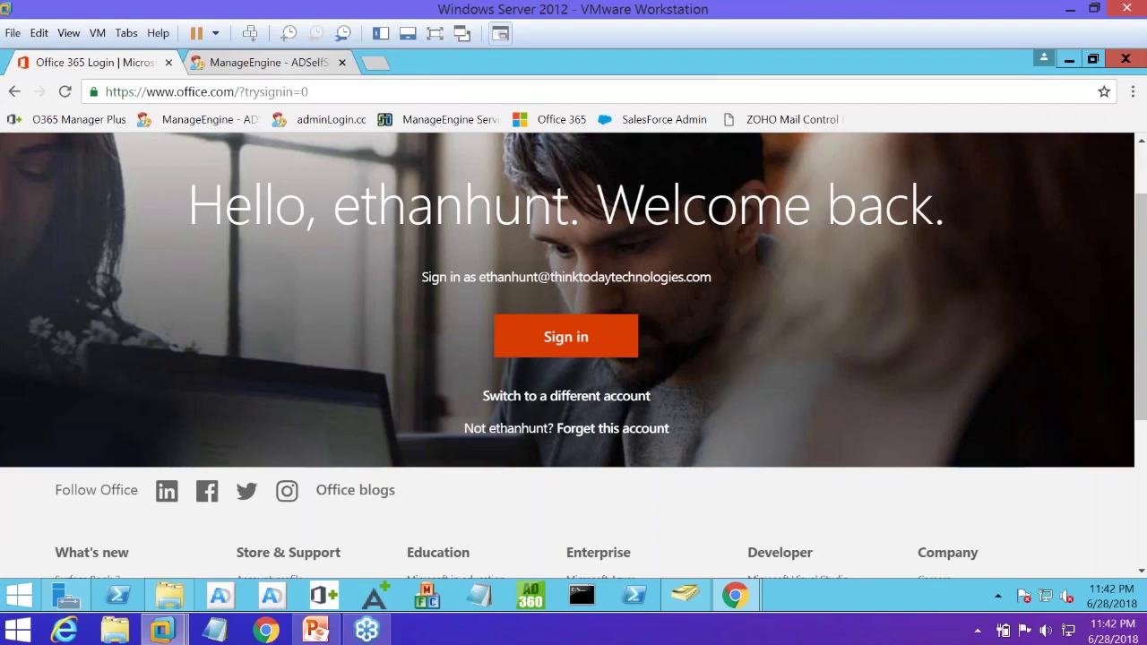
pyautogui.scroll(1, 559, 359)
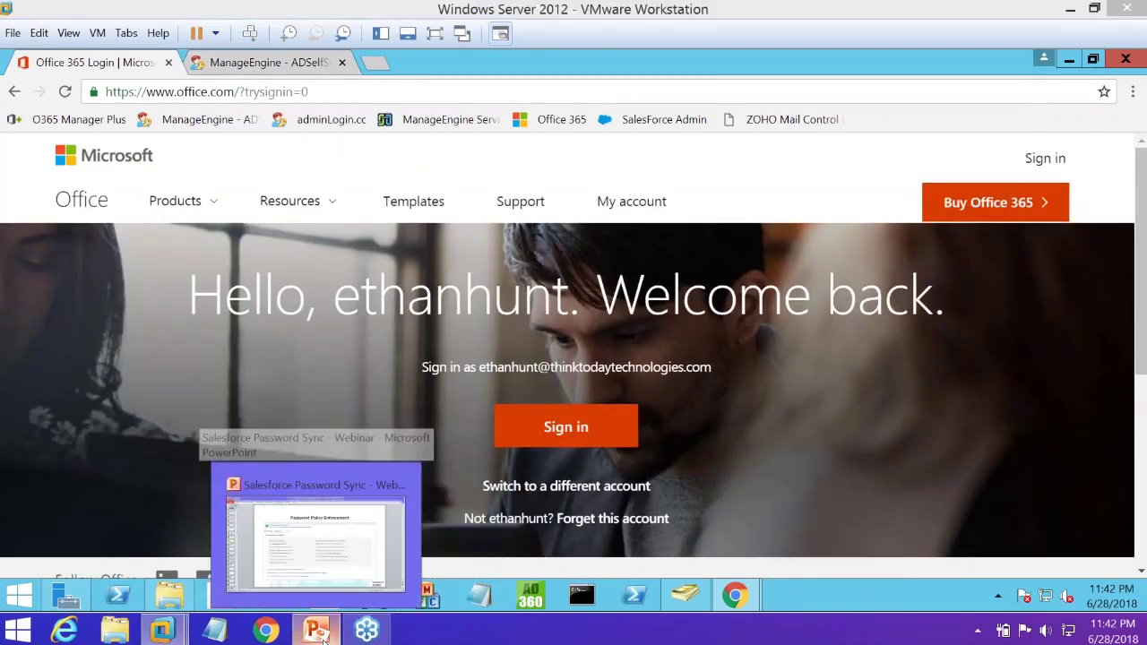
pyautogui.click(314, 529)
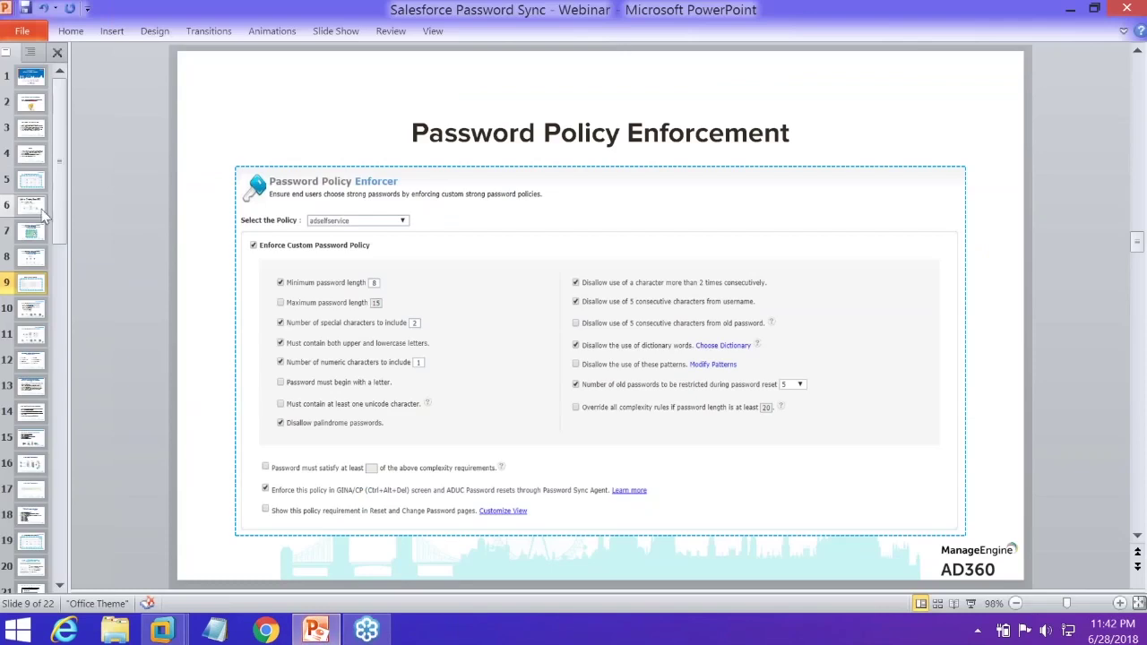
pyautogui.click(30, 158)
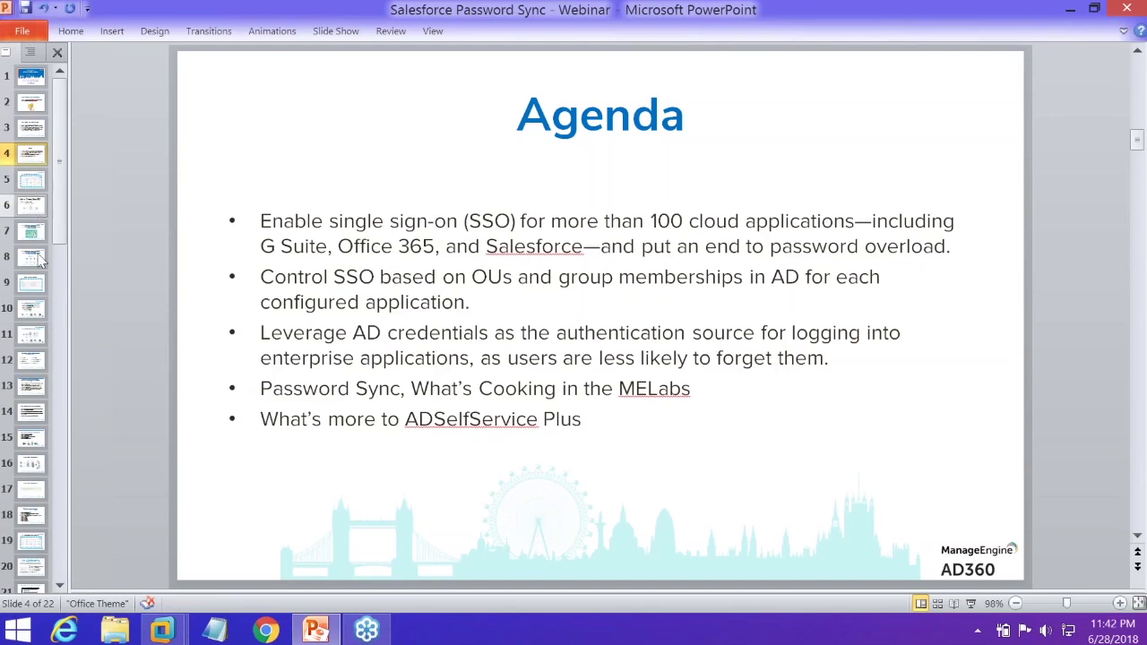
pyautogui.click(37, 259)
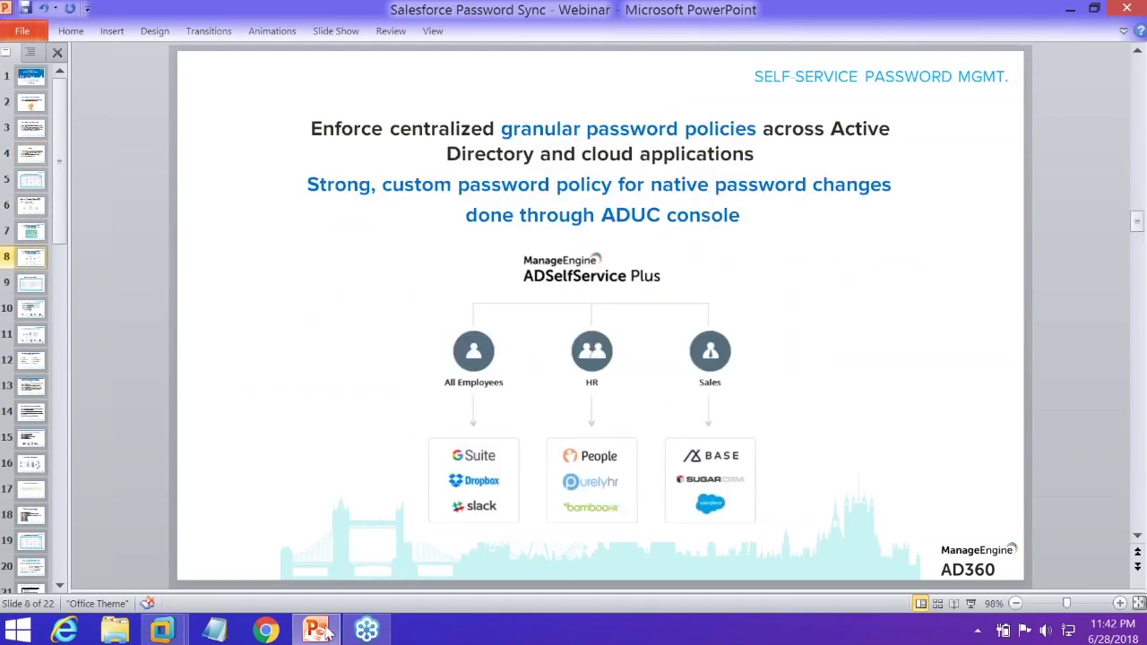
# Open the ADSelfService Plus dashboard in the VM browser and sign out of the admin session
pyautogui.hotkey('alt', 'Tab')
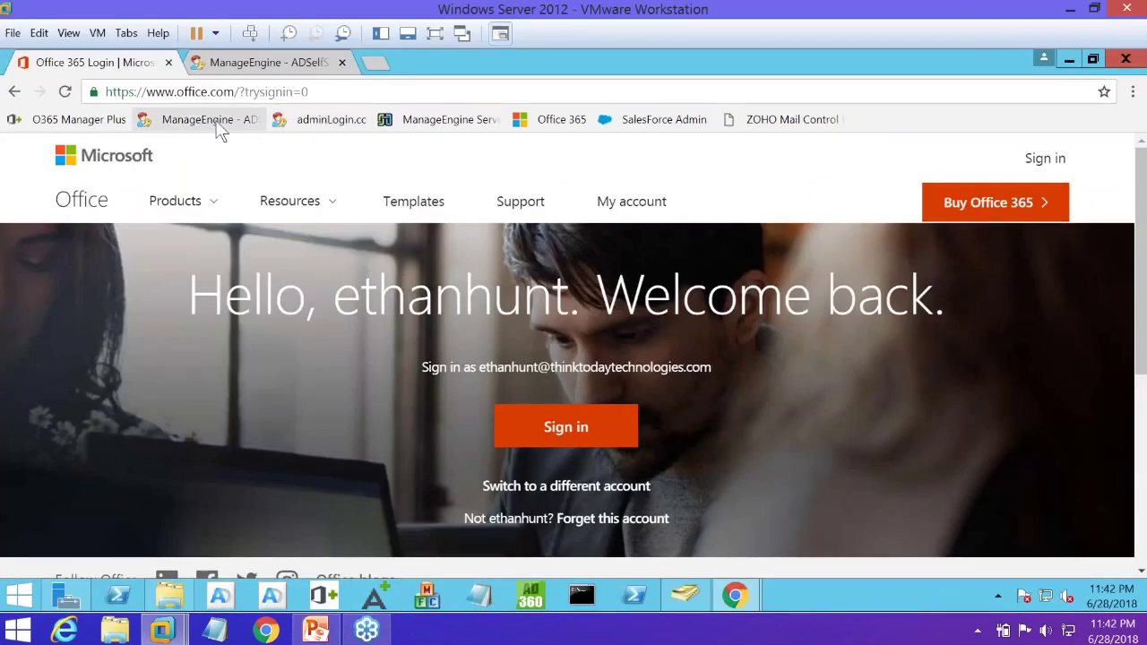
pyautogui.click(219, 127)
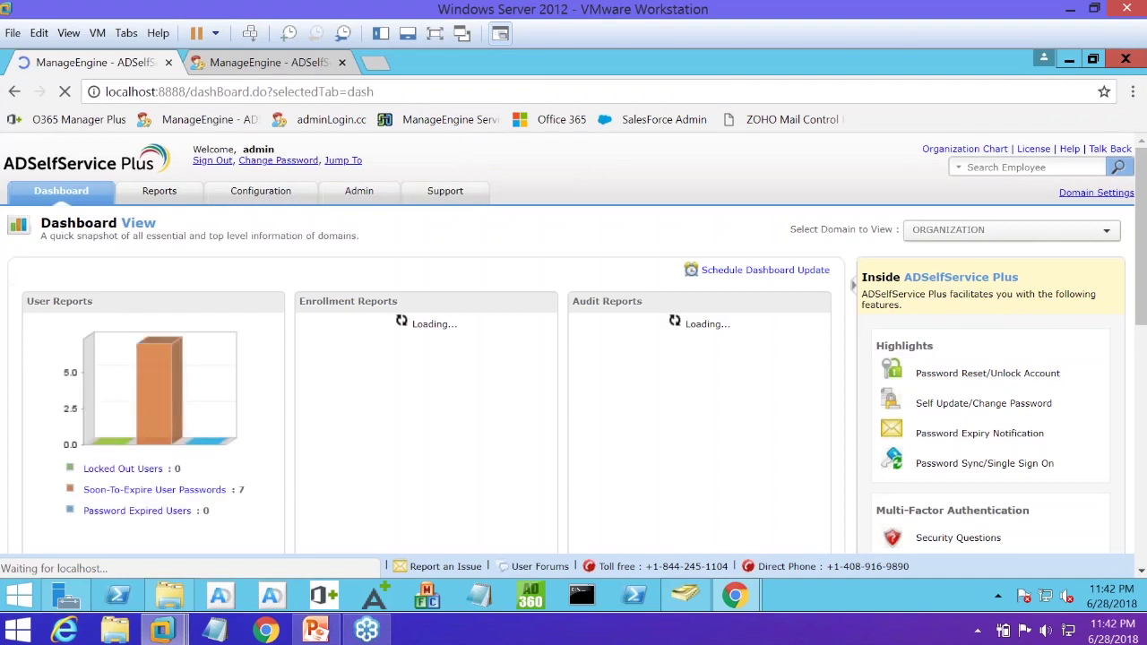
pyautogui.click(213, 160)
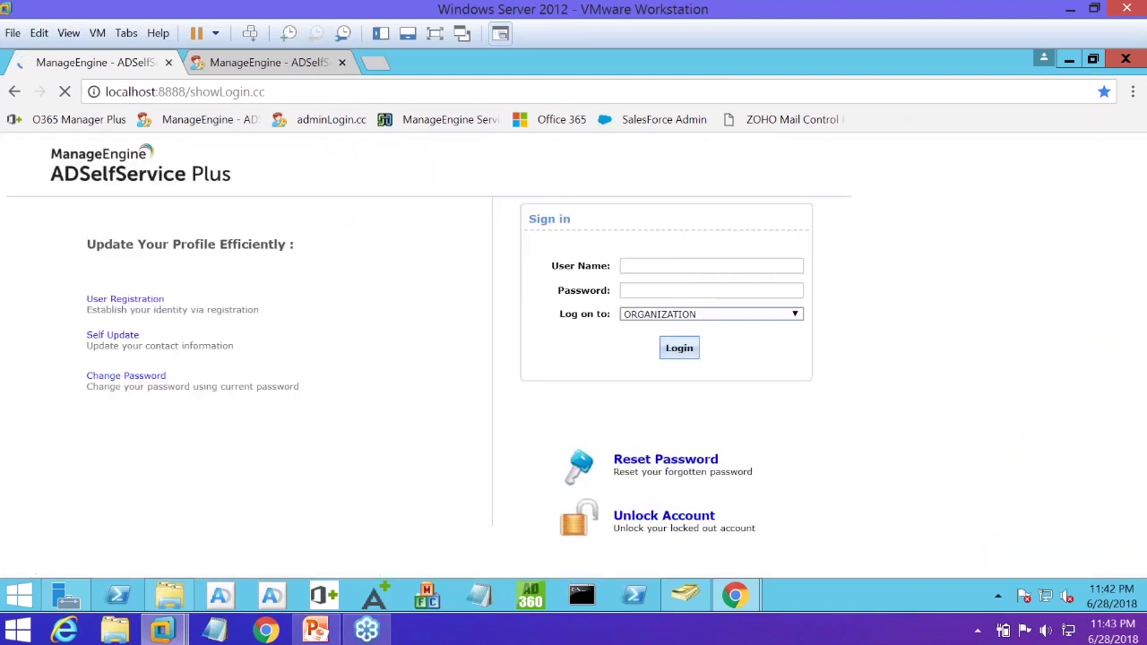
# Clear the admin entries from the User Name and Password fields
pyautogui.click(671, 266)
pyautogui.write('admin')
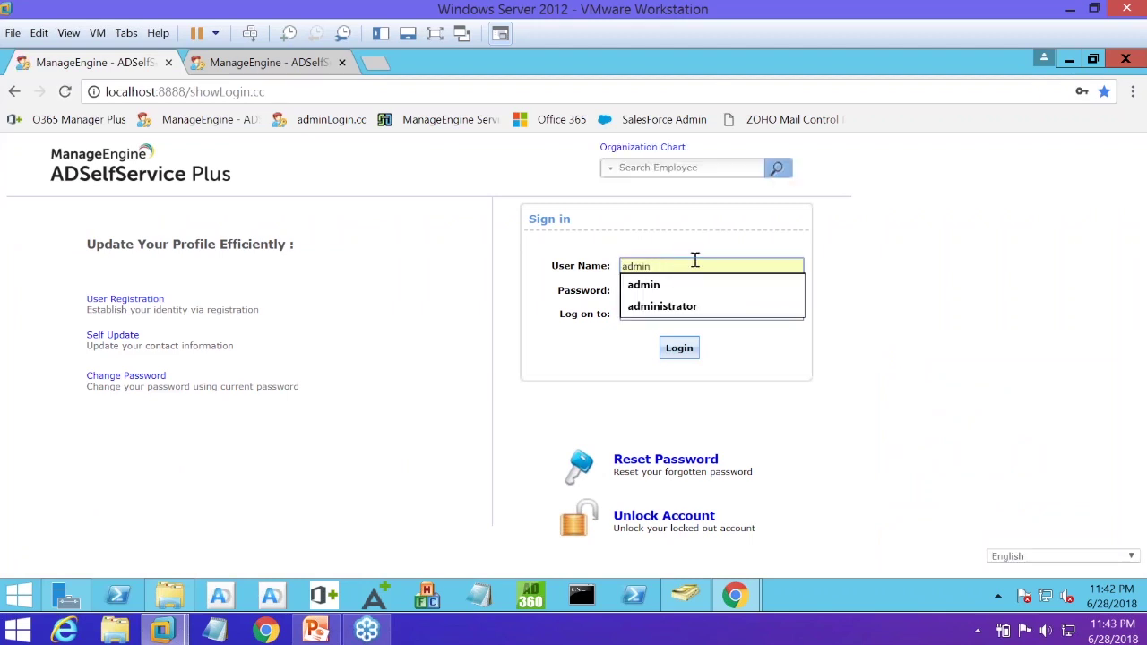
pyautogui.press('BackSpace')
pyautogui.press('BackSpace')
pyautogui.press('BackSpace')
pyautogui.press('BackSpace')
pyautogui.press('BackSpace')
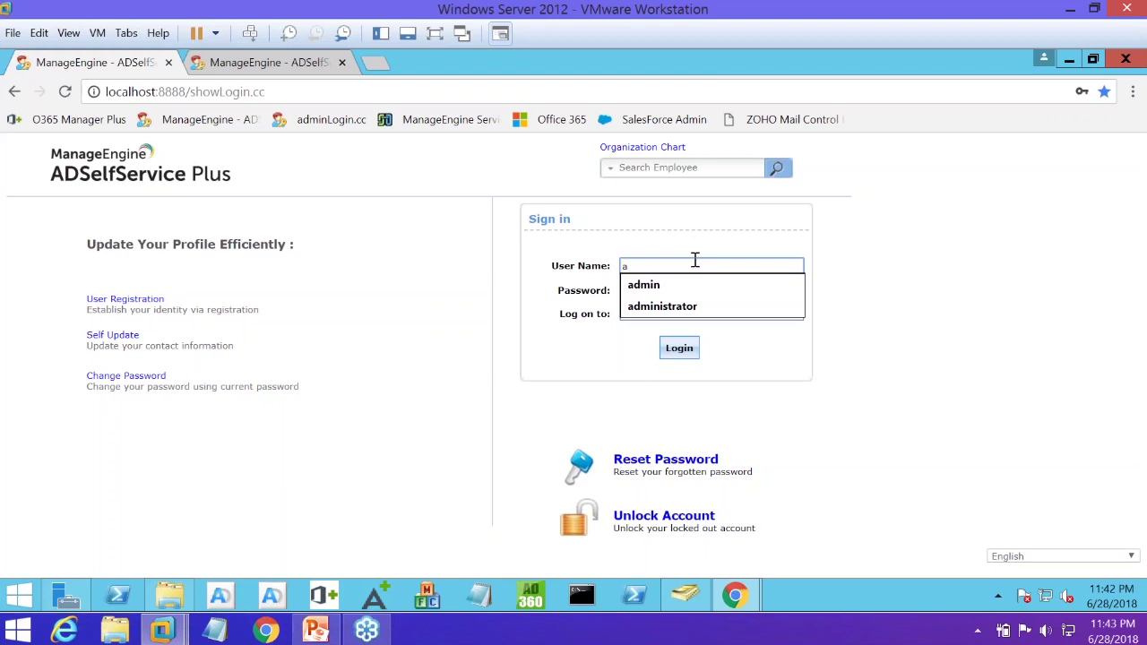
pyautogui.click(751, 289)
pyautogui.write('admin')
pyautogui.press('BackSpace')
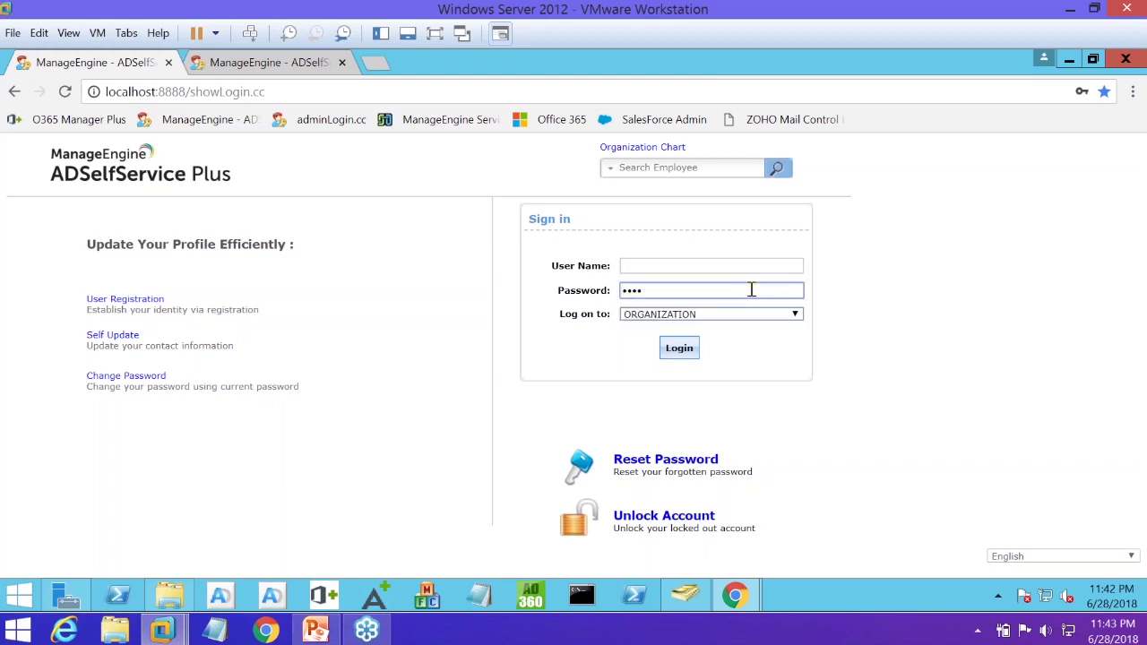
pyautogui.press('BackSpace')
pyautogui.press('BackSpace')
pyautogui.press('BackSpace')
pyautogui.press('BackSpace')
# Log in to the portal with the end user's user name and password
pyautogui.click(736, 267)
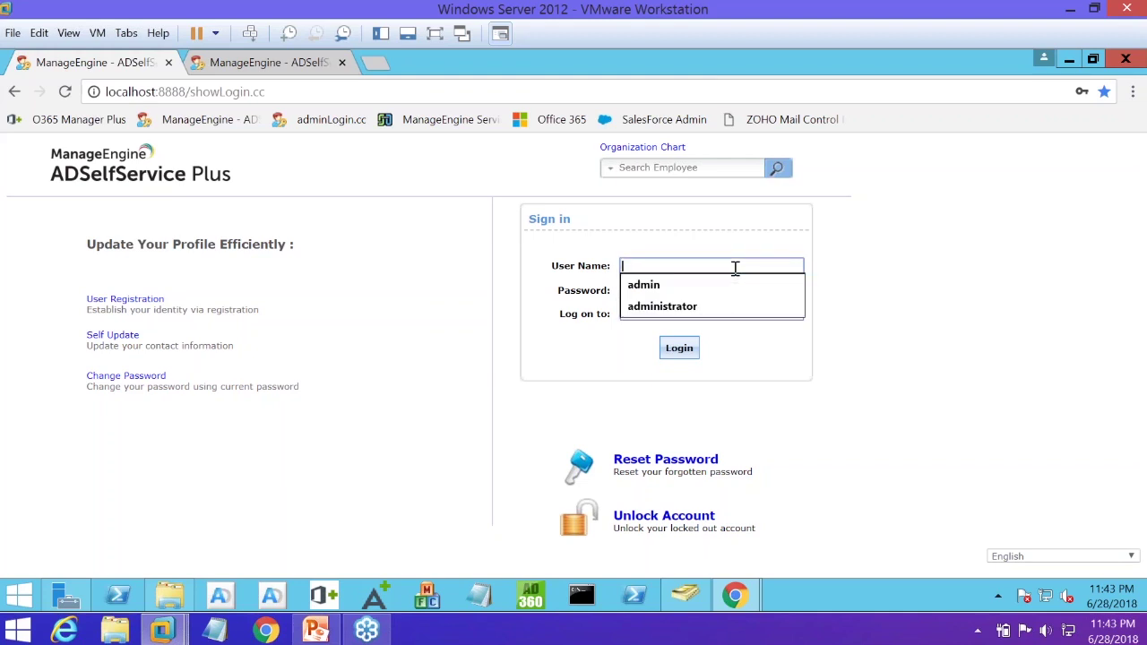
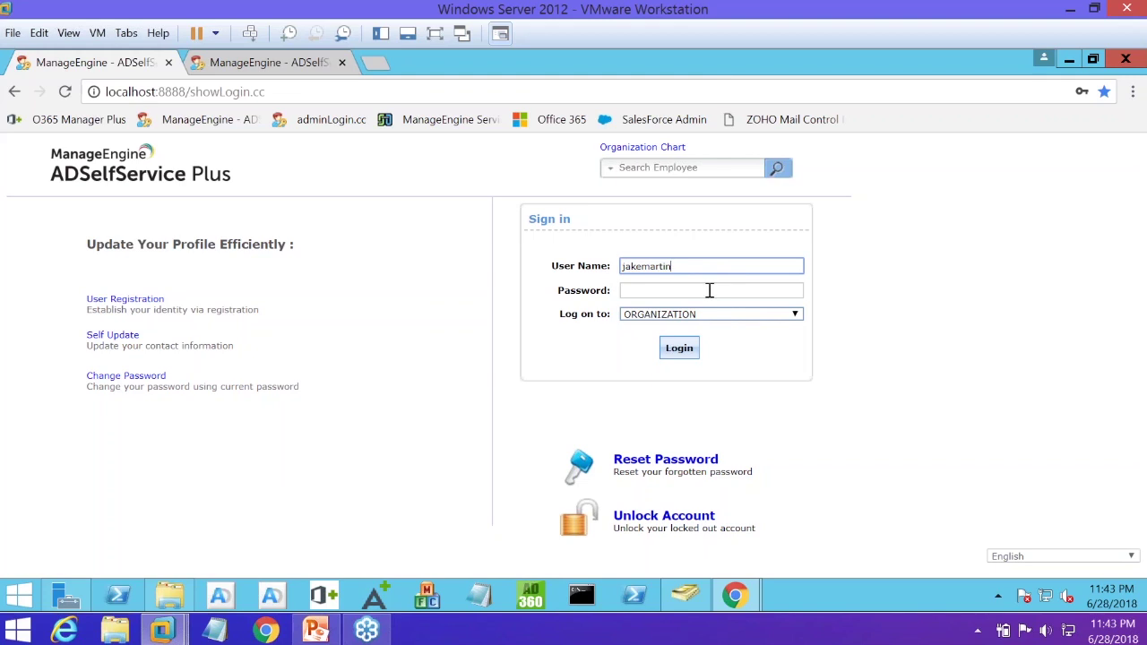
pyautogui.click(709, 290)
pyautogui.write('****')
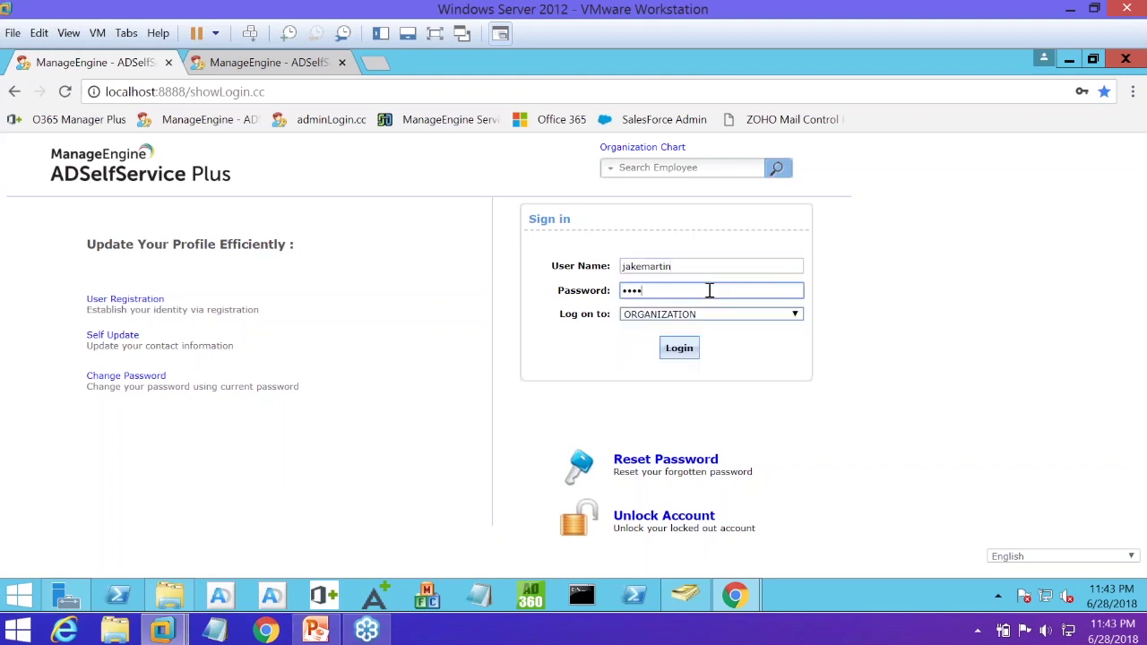
pyautogui.write('****')
pyautogui.press('Return')
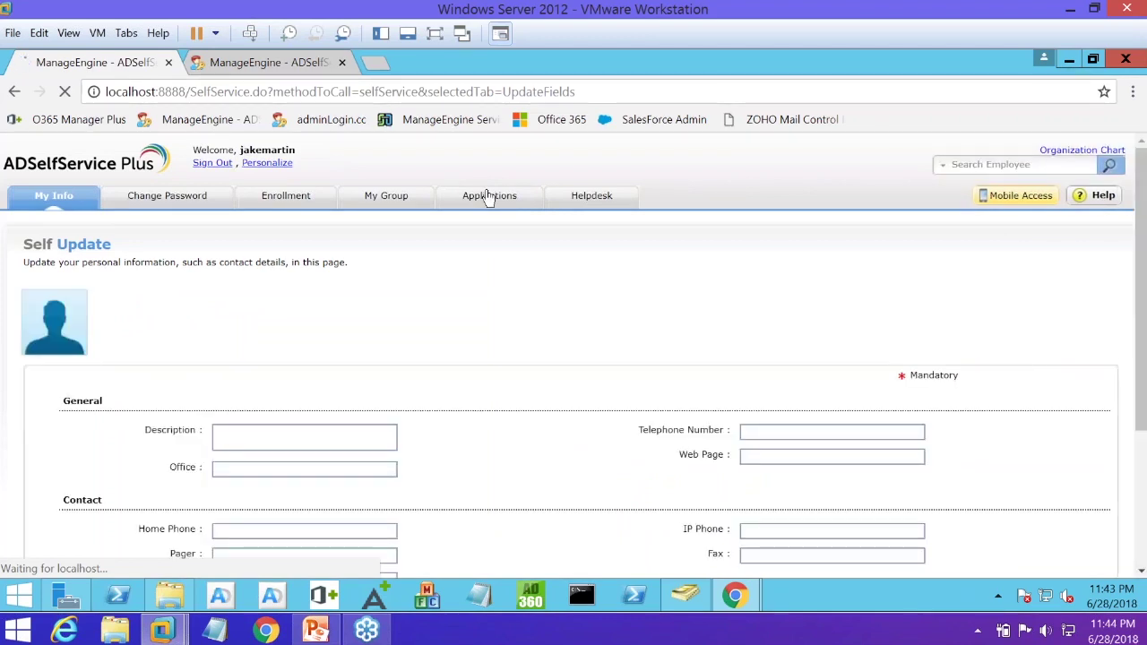
# Sign the end user out from the Applications page, then log back in with the end user's credentials instead of the autofilled ones
pyautogui.click(489, 195)
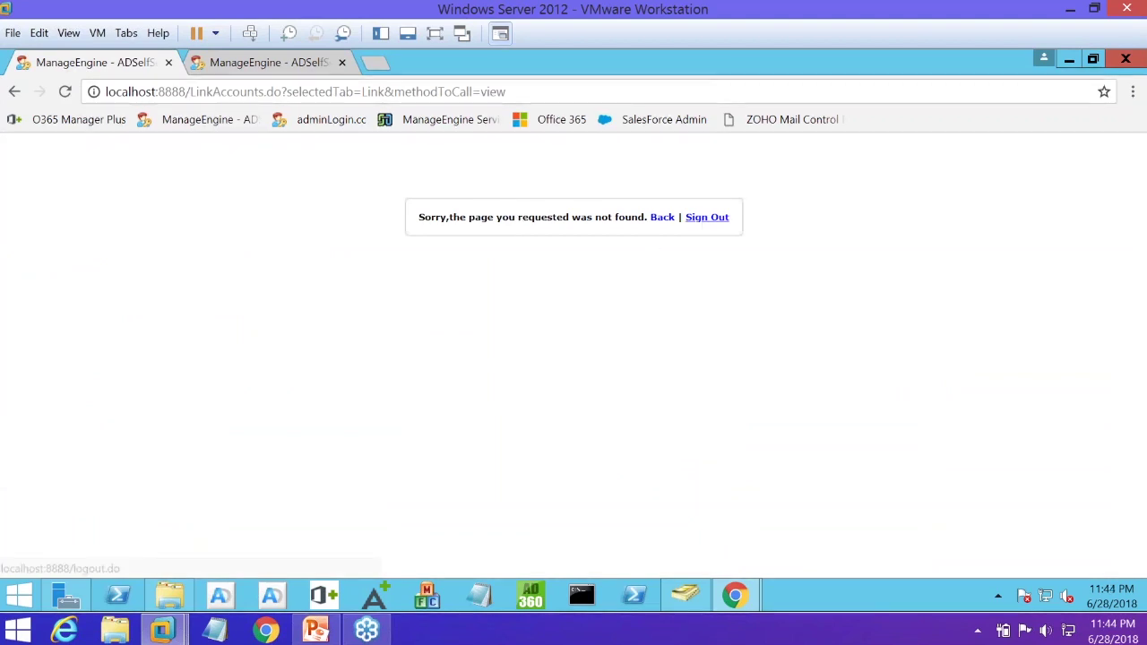
pyautogui.click(707, 217)
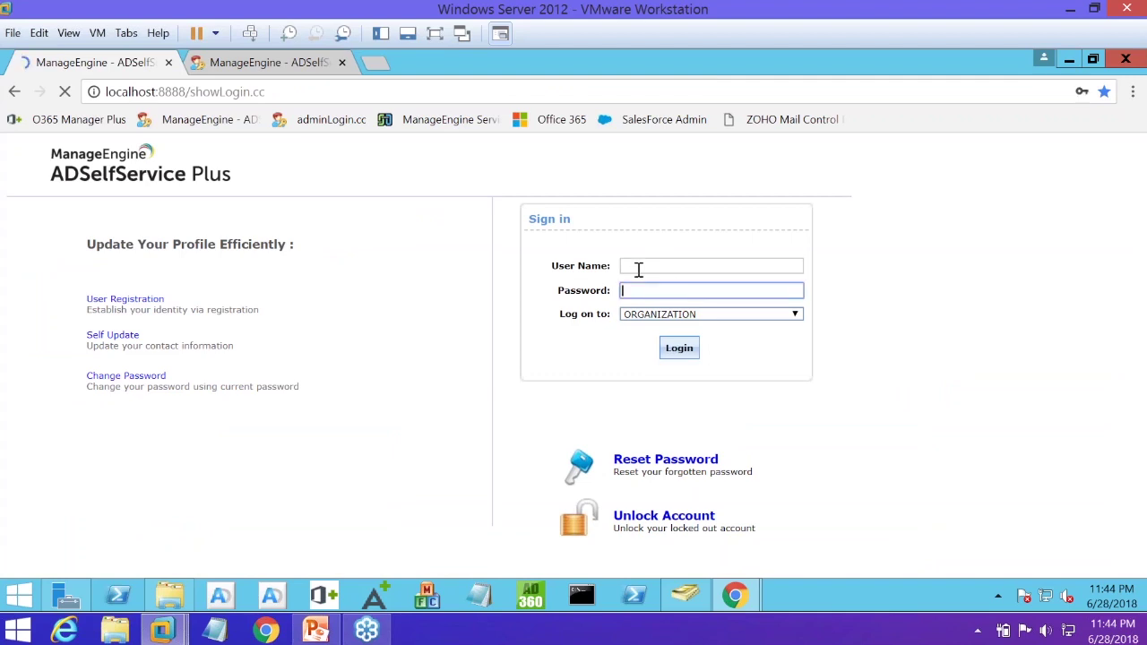
pyautogui.click(639, 267)
pyautogui.press('Down')
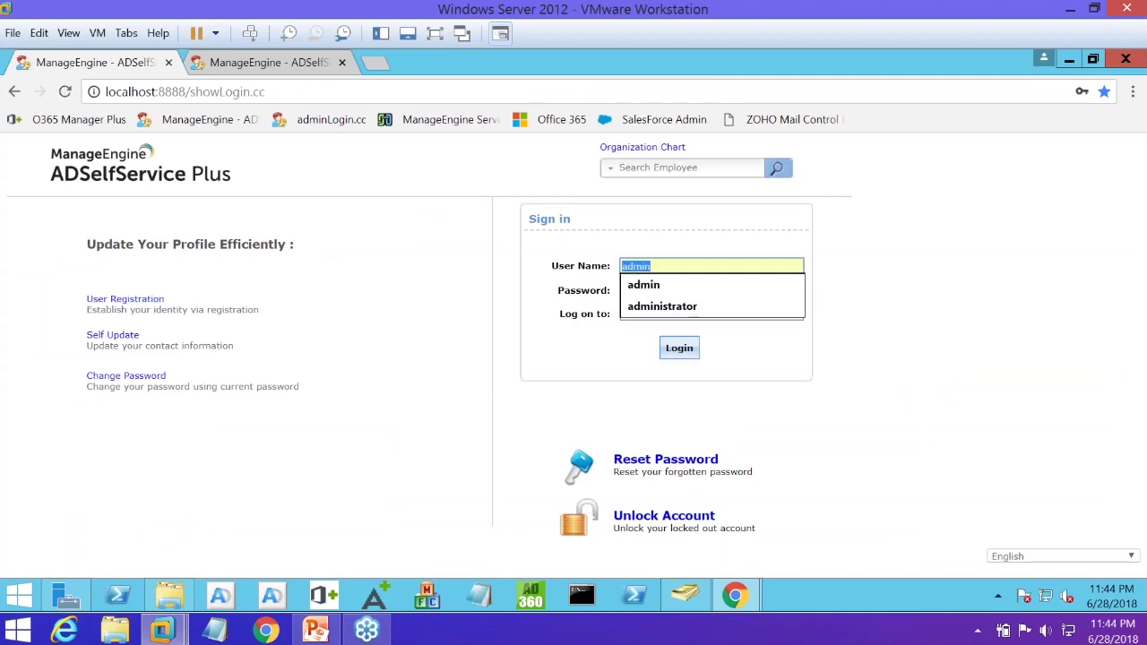
pyautogui.press('Return')
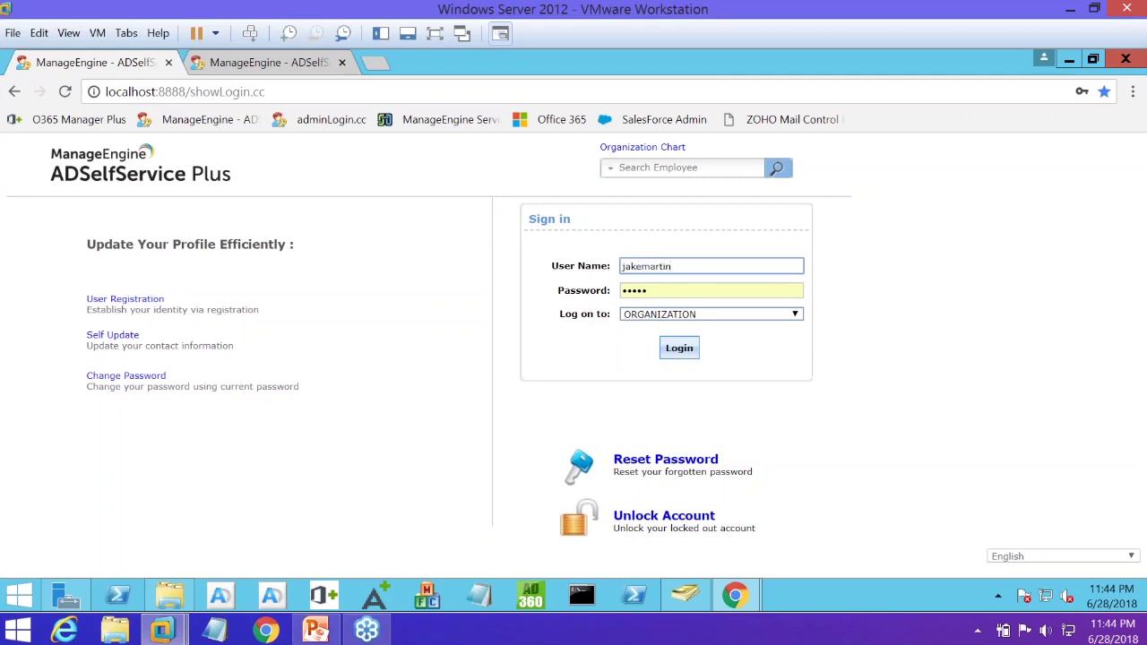
pyautogui.click(660, 288)
pyautogui.press('BackSpace')
pyautogui.press('BackSpace')
pyautogui.press('BackSpace')
pyautogui.press('BackSpace')
pyautogui.press('BackSpace')
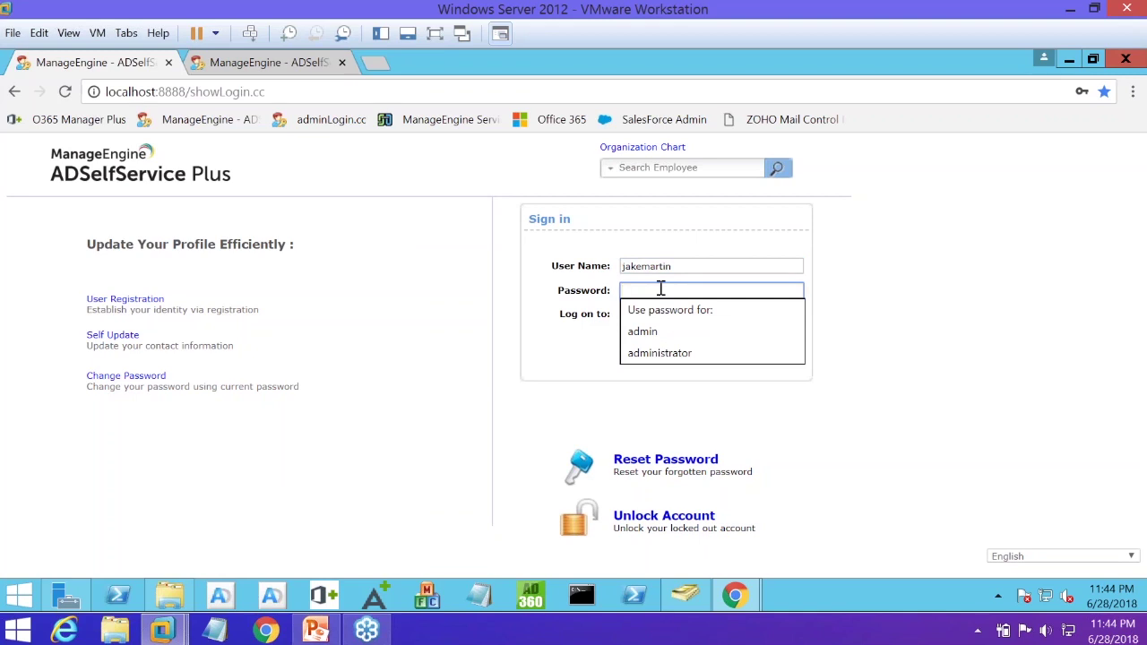
pyautogui.write('********')
pyautogui.press('Return')
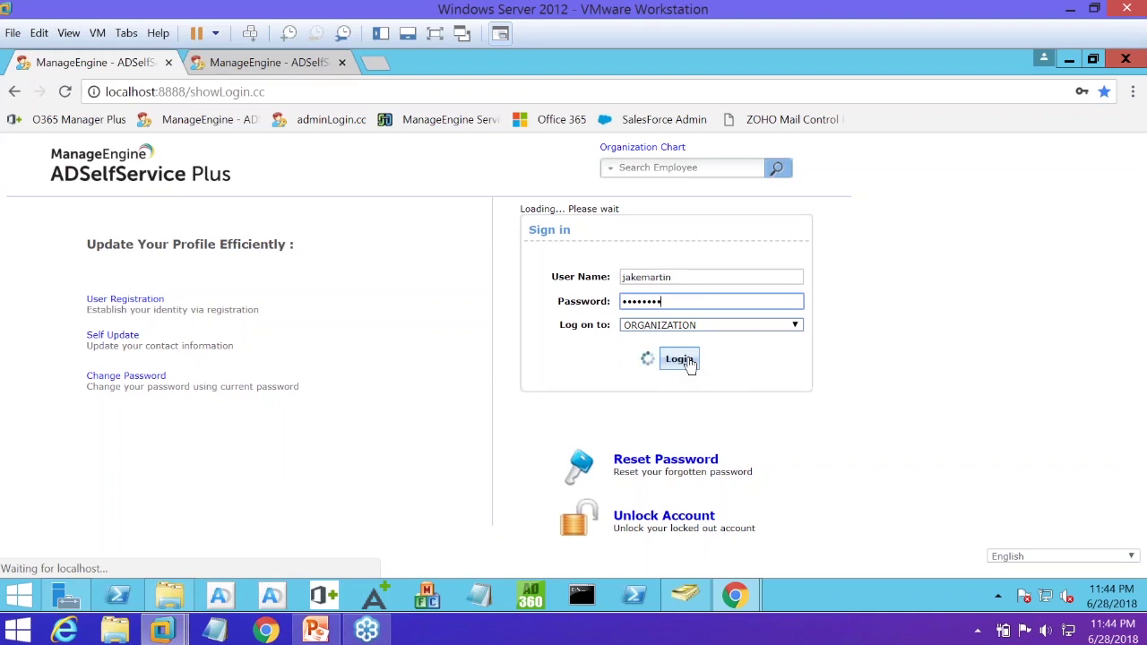
# Close the admin dashboard tab and reload the portal to show the Change Password page with policy rules
pyautogui.click(324, 65)
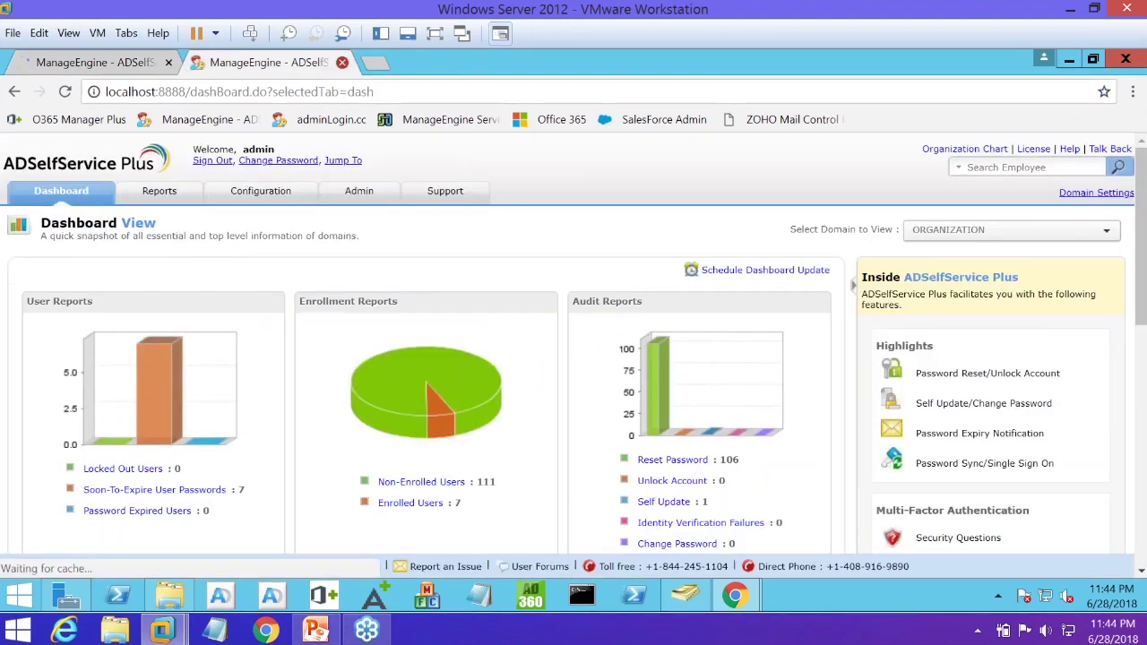
pyautogui.click(341, 62)
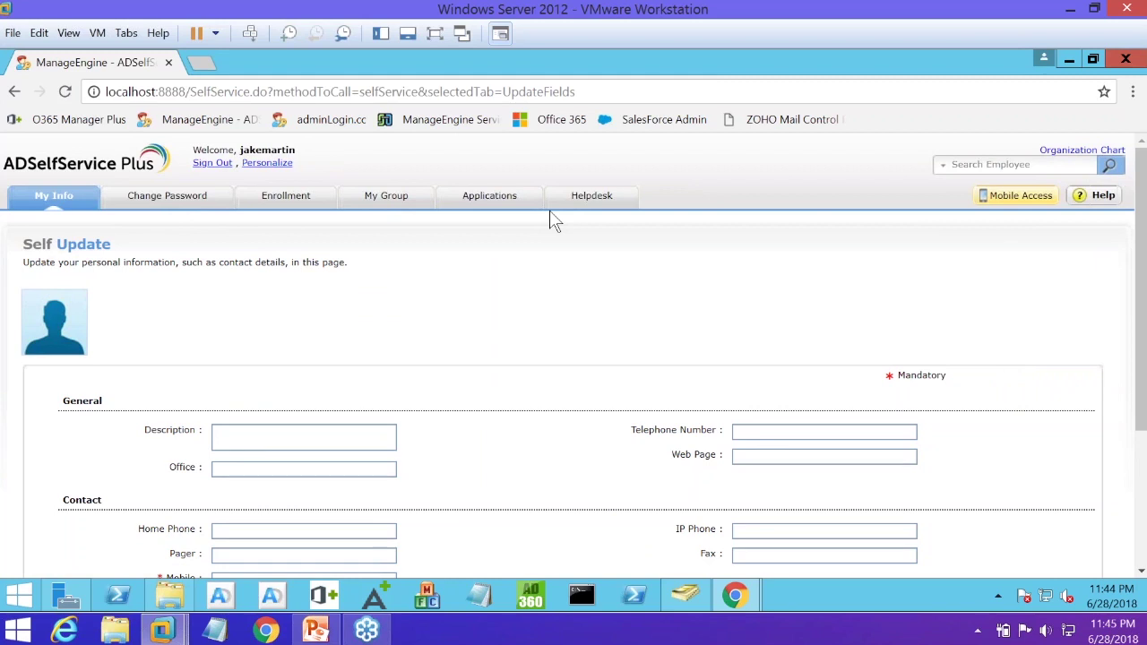
pyautogui.press('F5')
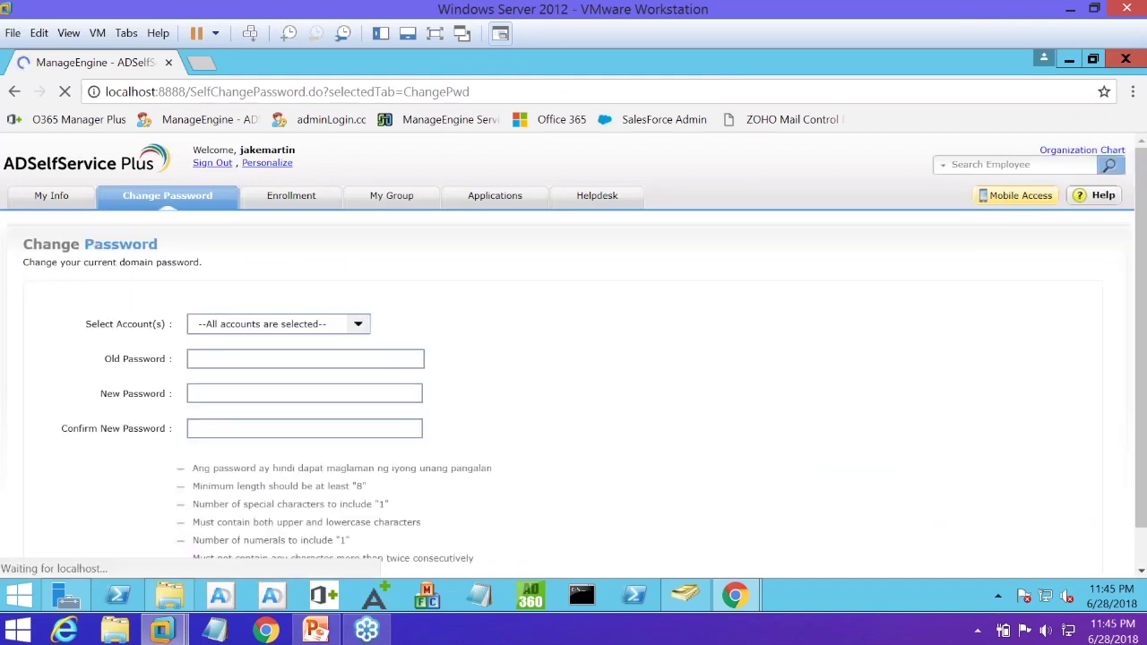
# Review the linked accounts list and highlight the minimum length and complexity policy rules
pyautogui.click(337, 330)
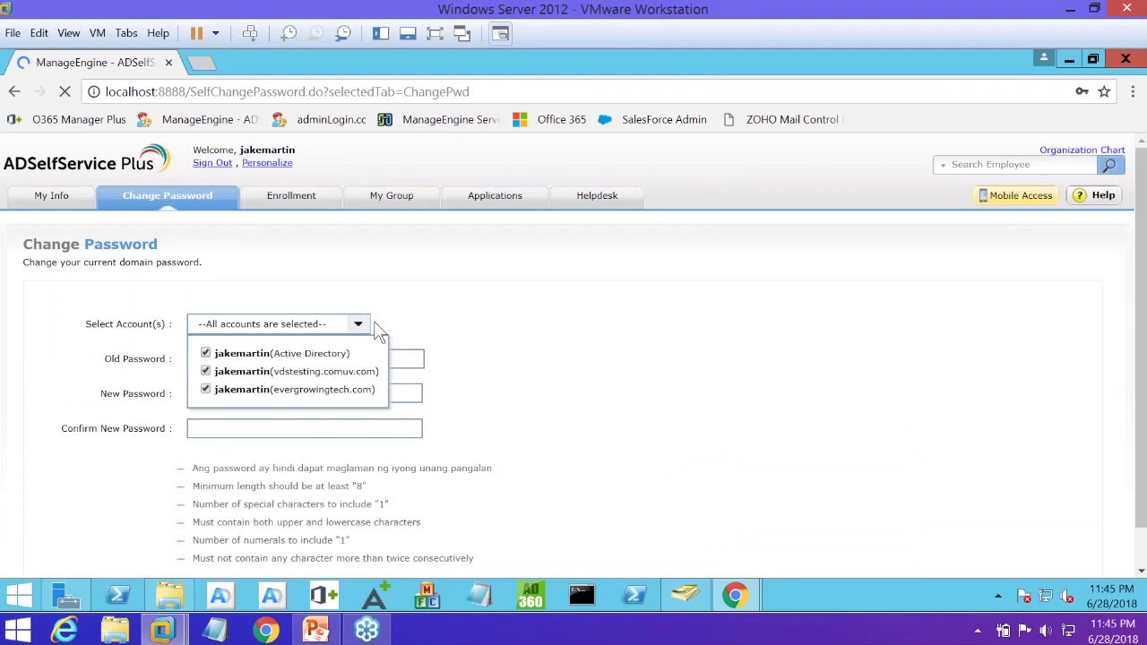
pyautogui.click(416, 342)
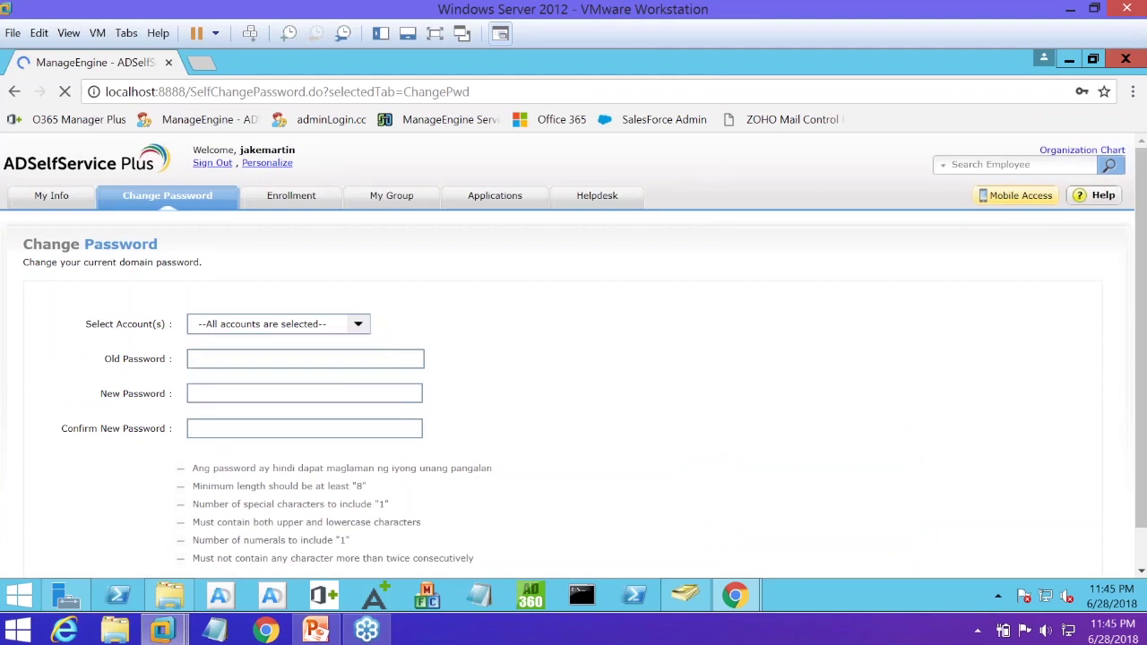
pyautogui.scroll(-1, 296, 499)
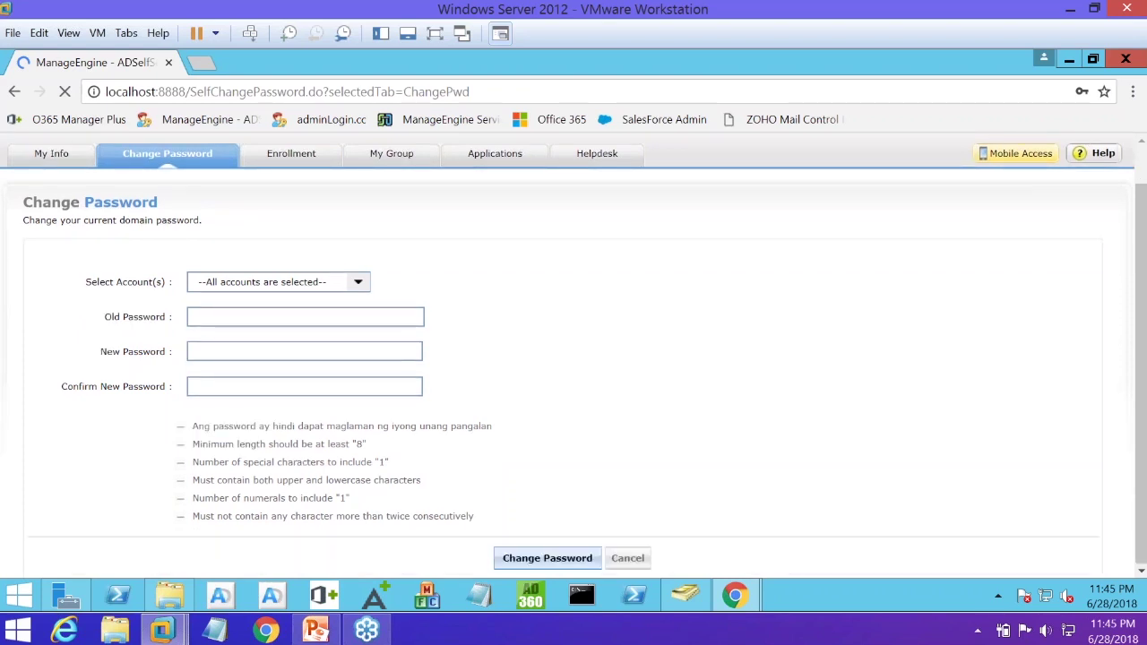
pyautogui.moveTo(199, 445); pyautogui.dragTo(474, 518)
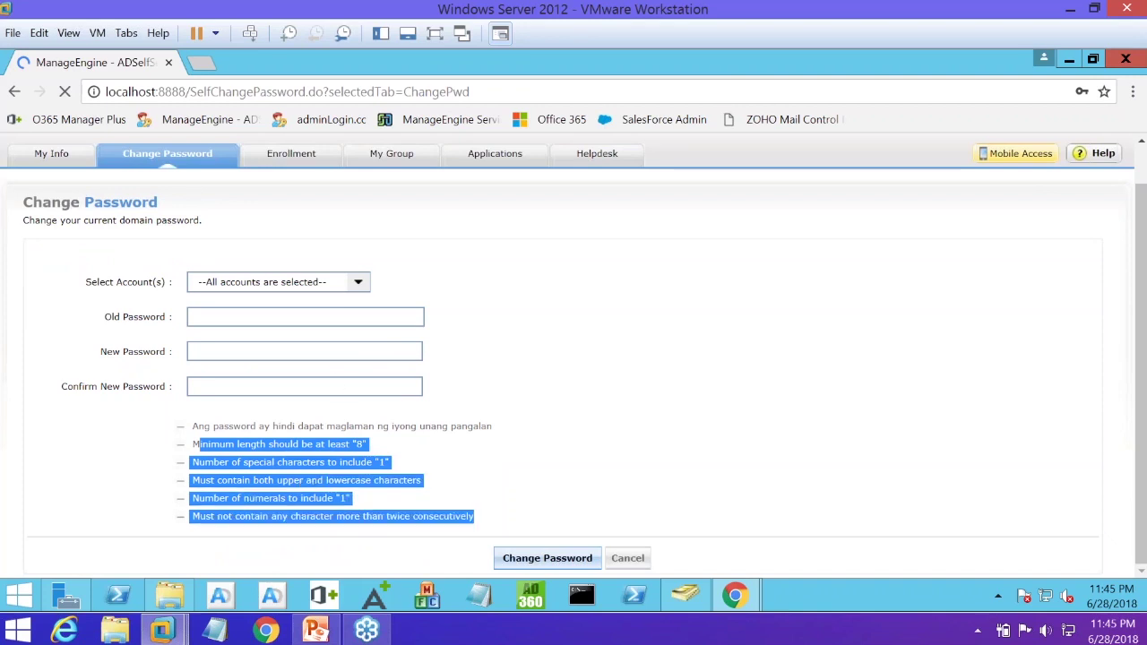
# Fill Old Password with the saved password and uncheck the third linked account
pyautogui.click(305, 316)
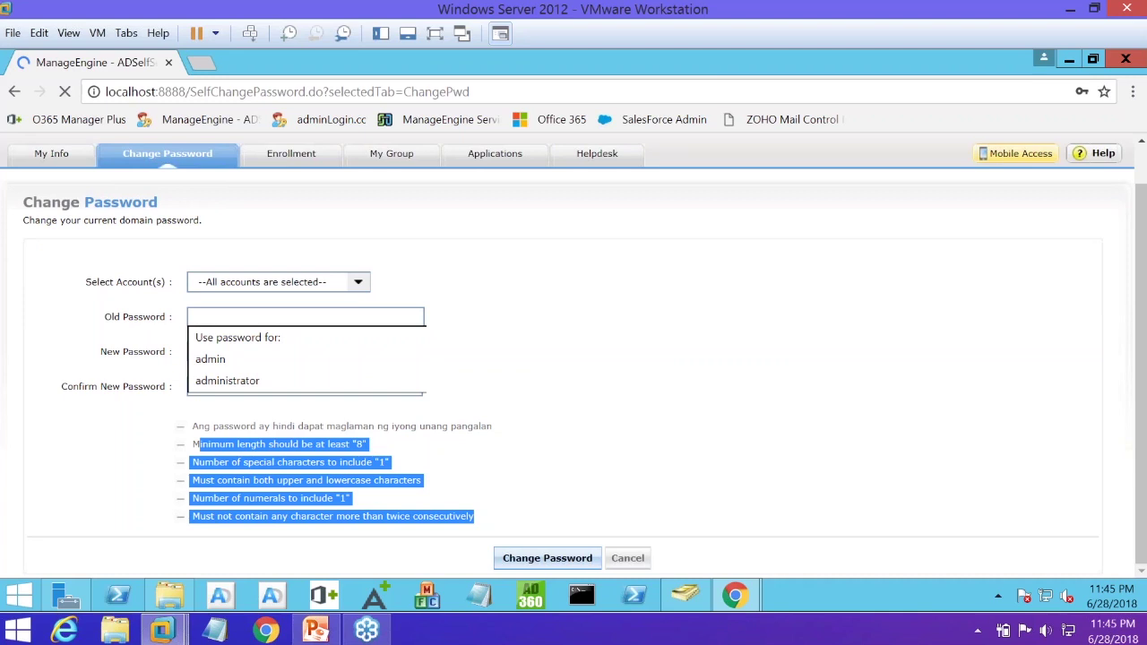
pyautogui.press('Down')
pyautogui.press('Return')
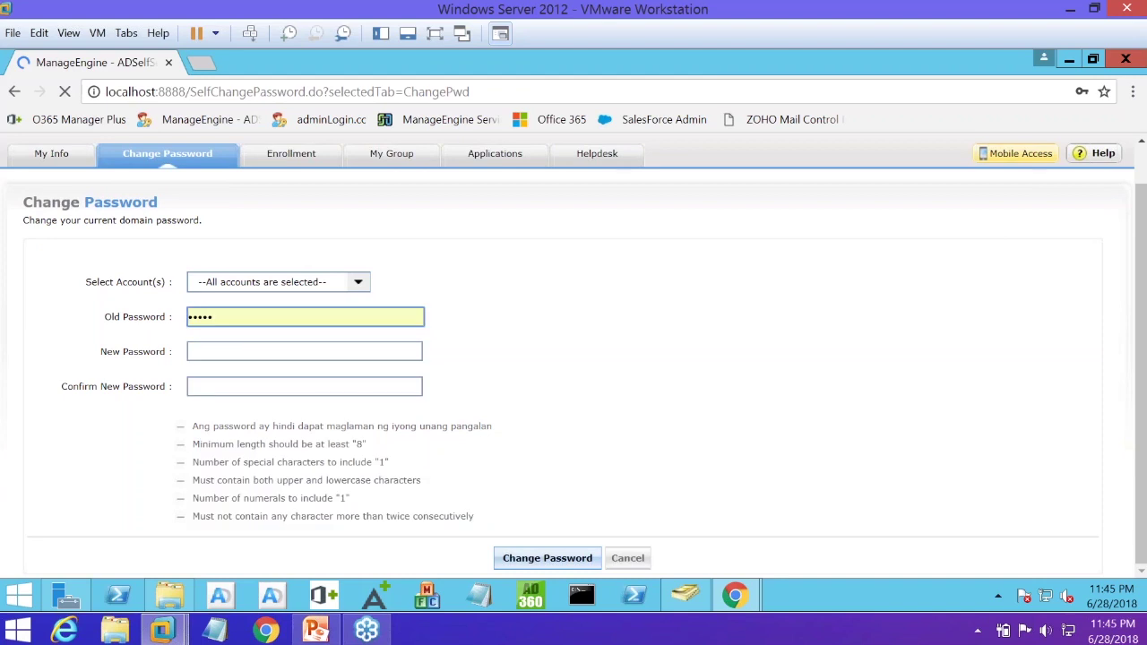
pyautogui.click(269, 282)
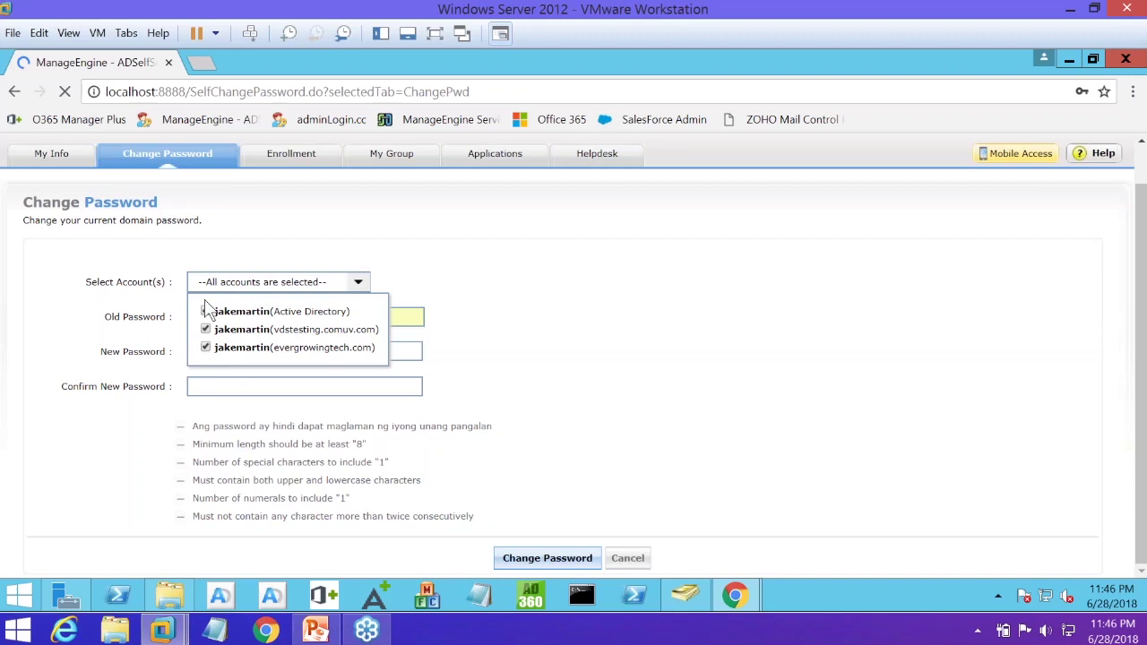
pyautogui.click(206, 347)
pyautogui.click(490, 166)
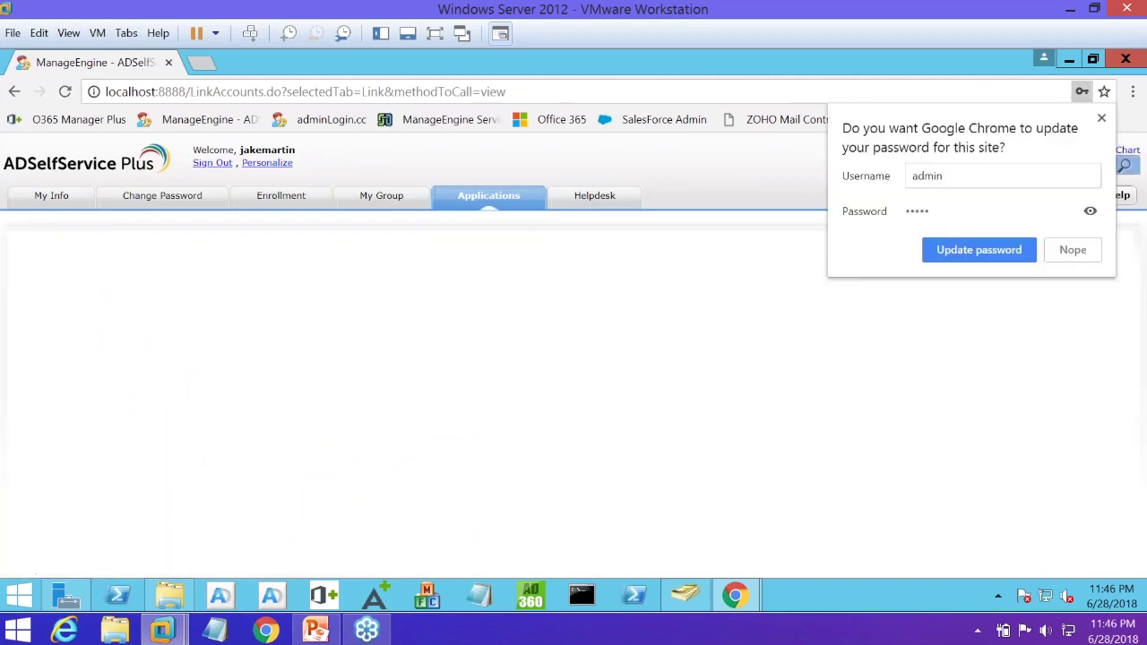
# Decline Chrome's password update with Nope and load the List of Applications with its eight SSO apps
pyautogui.click(1075, 251)
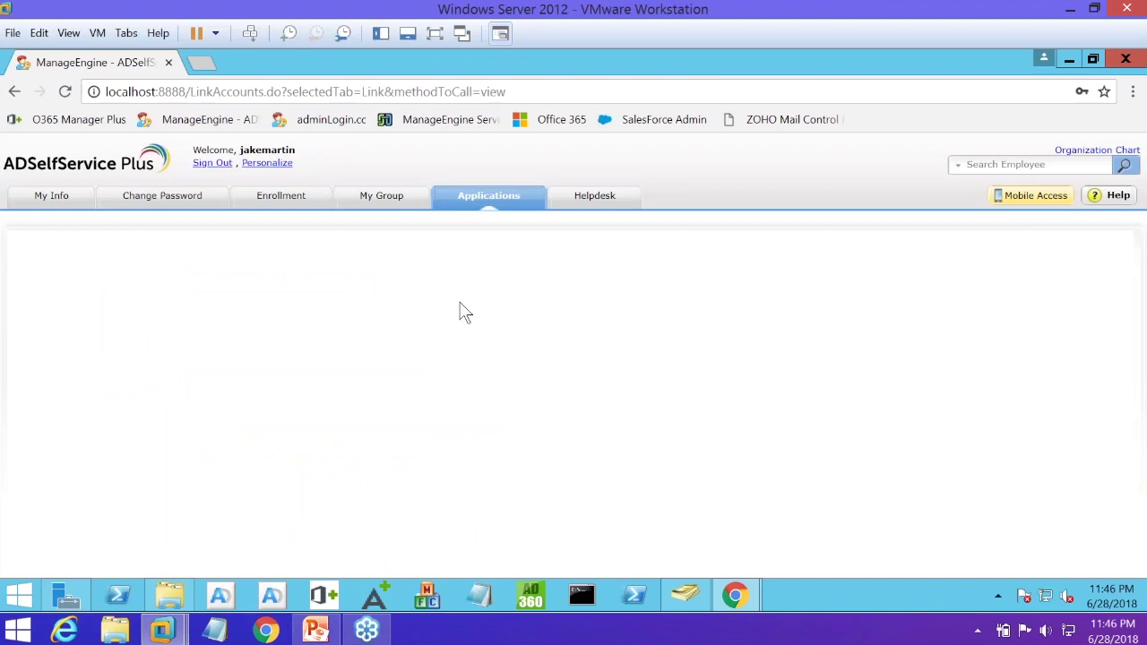
pyautogui.click(471, 204)
pyautogui.click(495, 204)
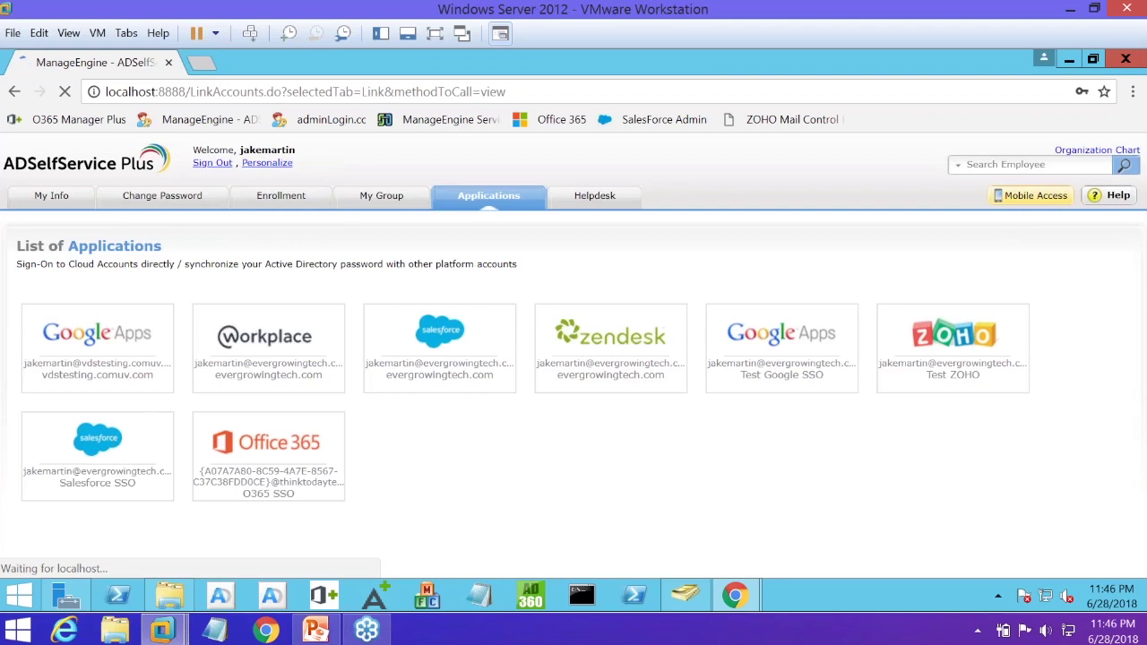
# Log in to Salesforce Chatter Home through the SSO tile, then switch to the Google Admin console window
pyautogui.moveTo(98, 456)
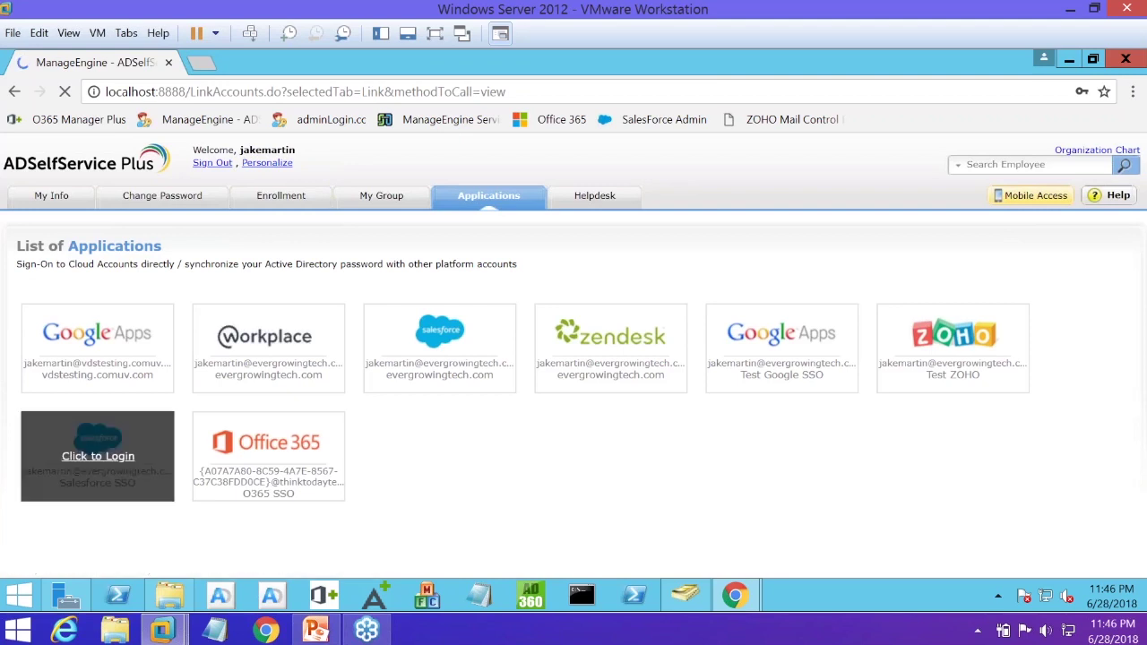
pyautogui.click(97, 456)
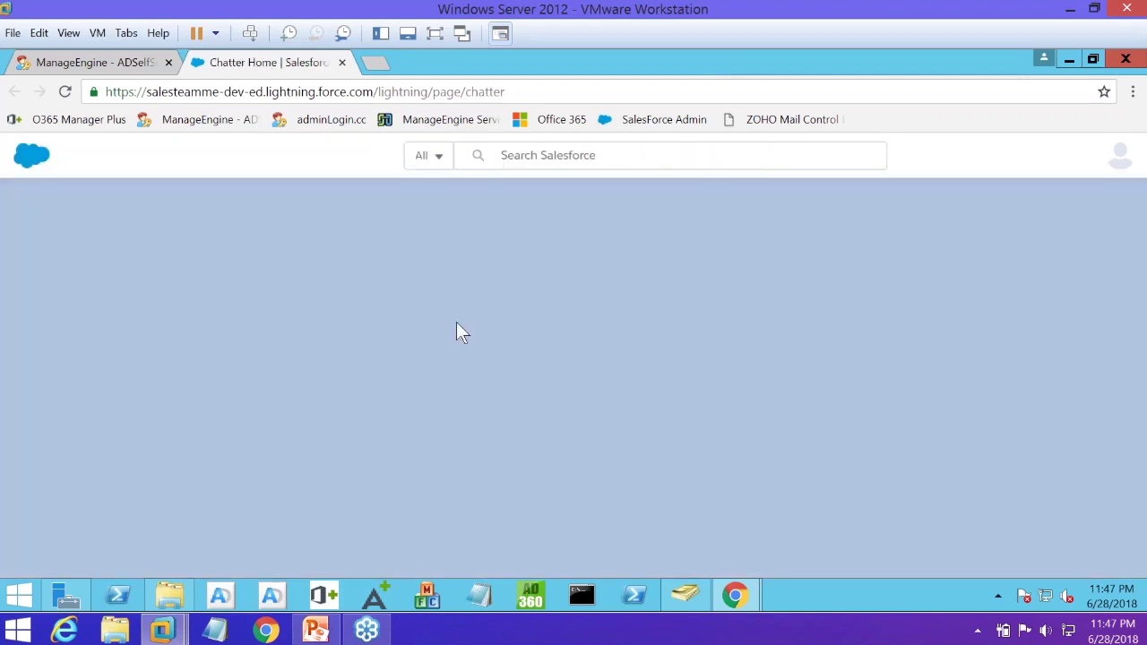
pyautogui.moveTo(735, 596)
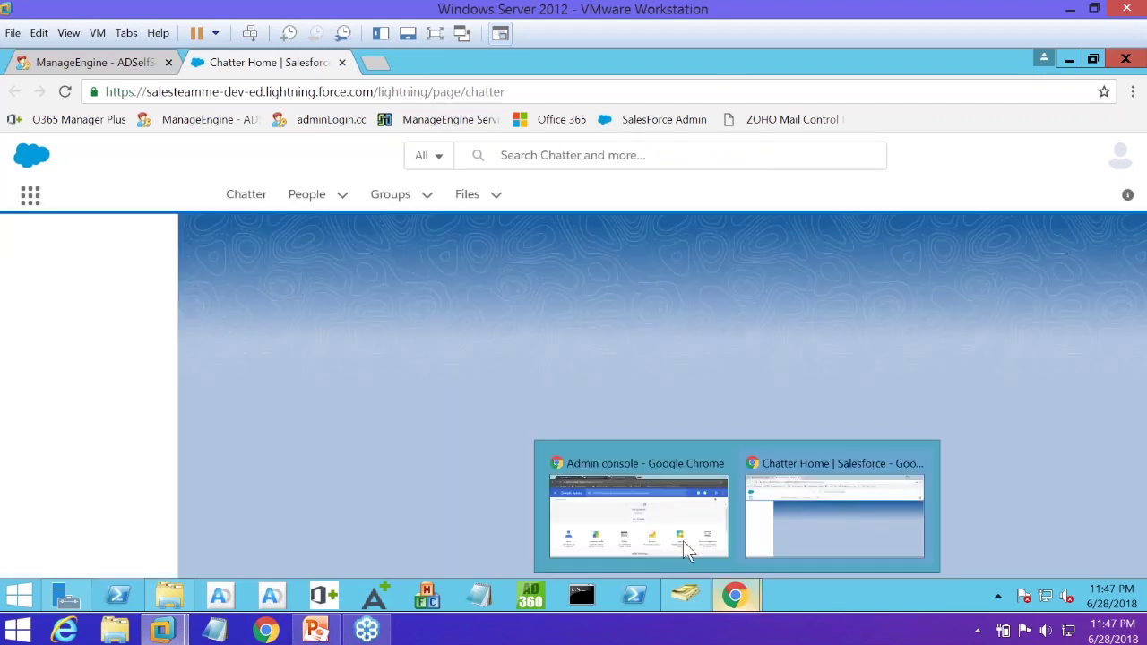
pyautogui.click(673, 532)
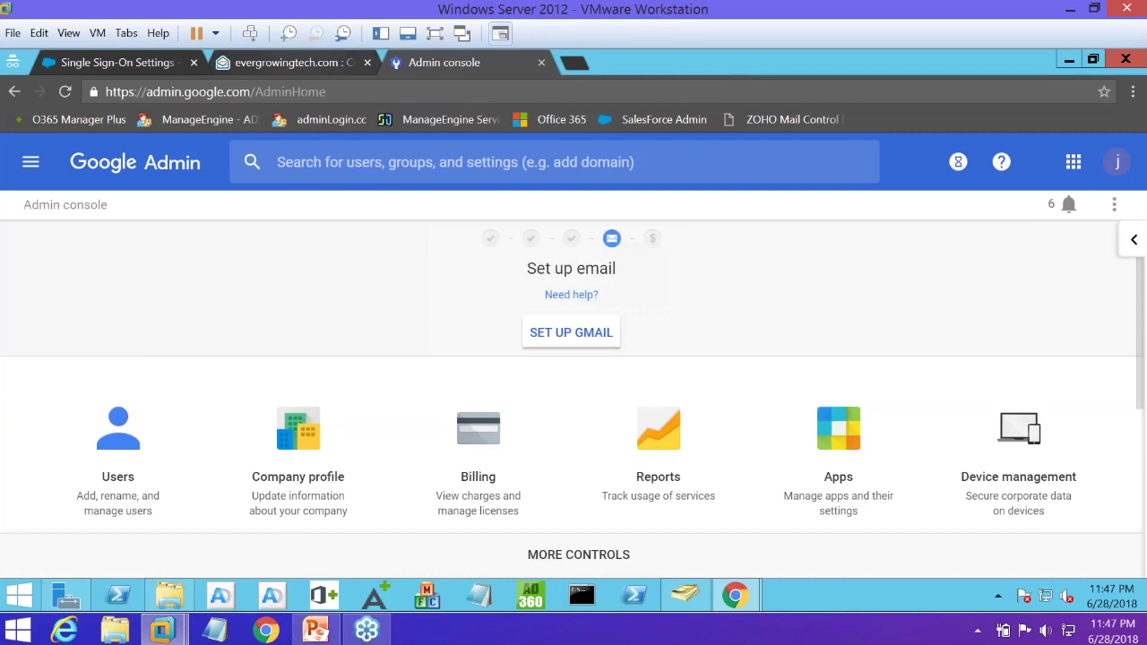
# Search the admin console for 'set single' and open the Set up single sign-on (SSO) security section
pyautogui.click(278, 162)
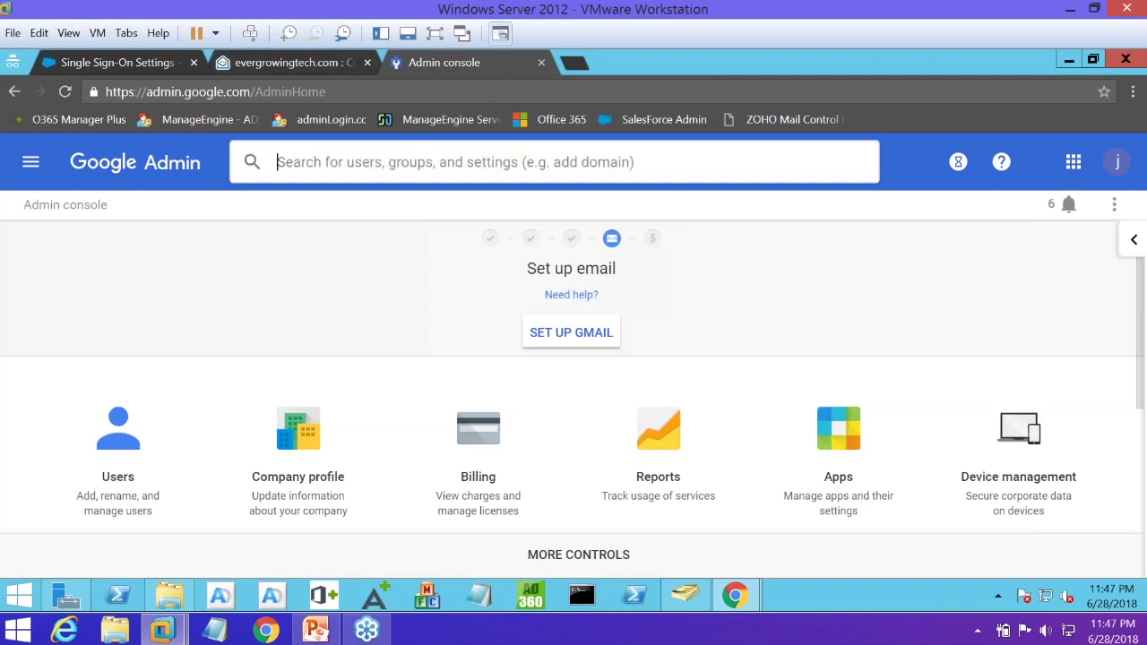
pyautogui.write('single')
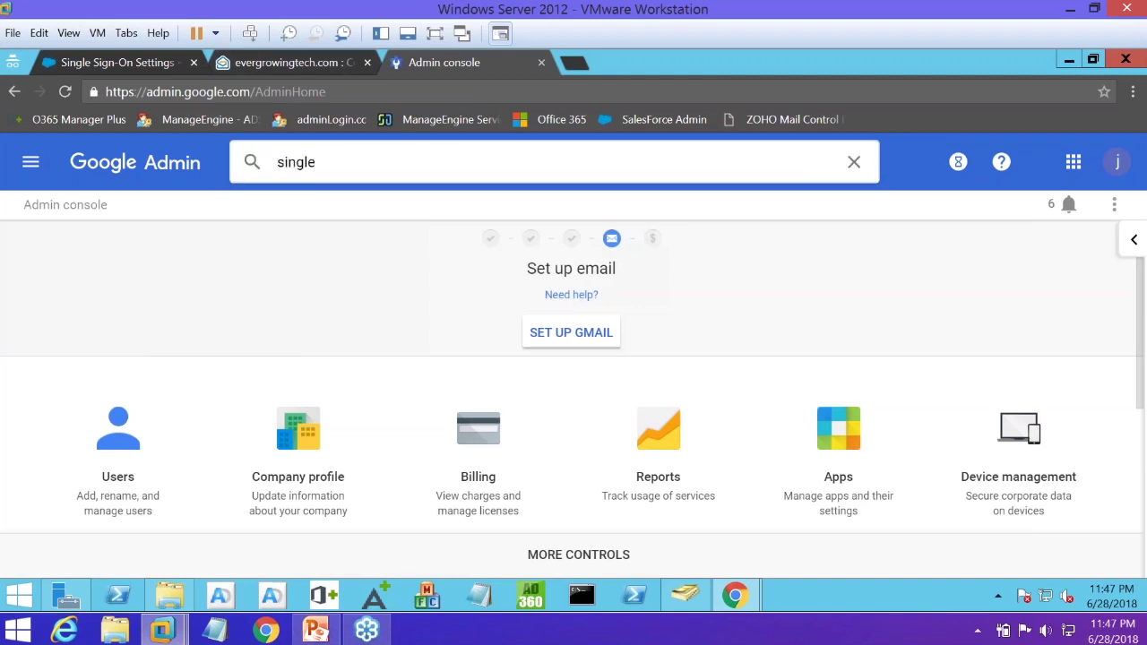
pyautogui.click(277, 162)
pyautogui.write('set')
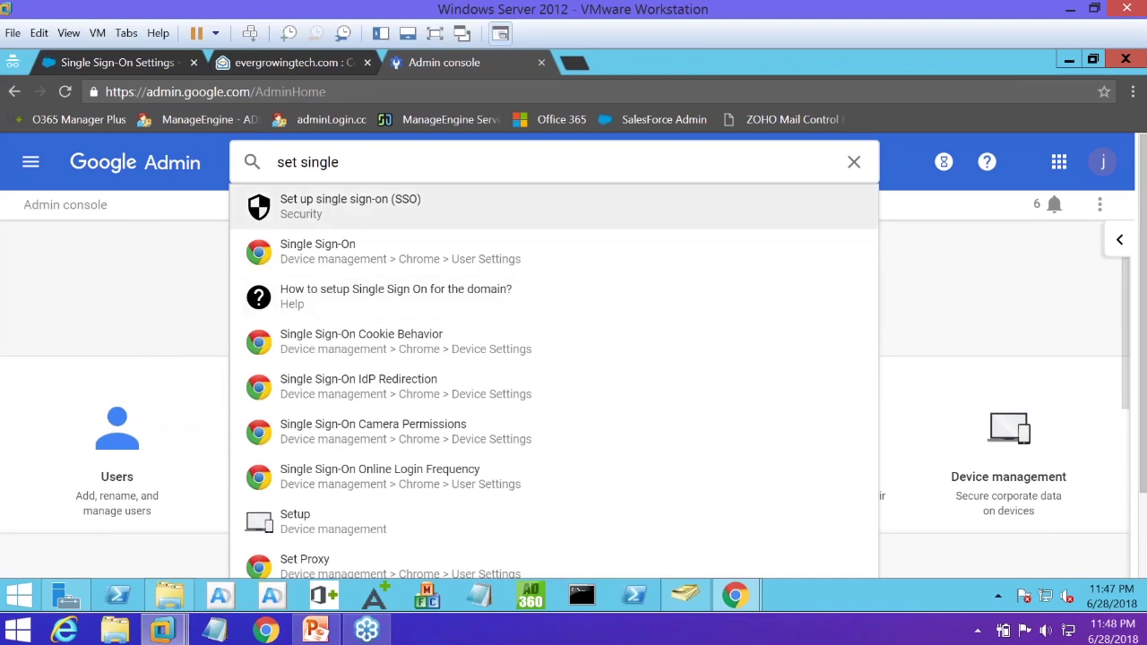
pyautogui.click(363, 222)
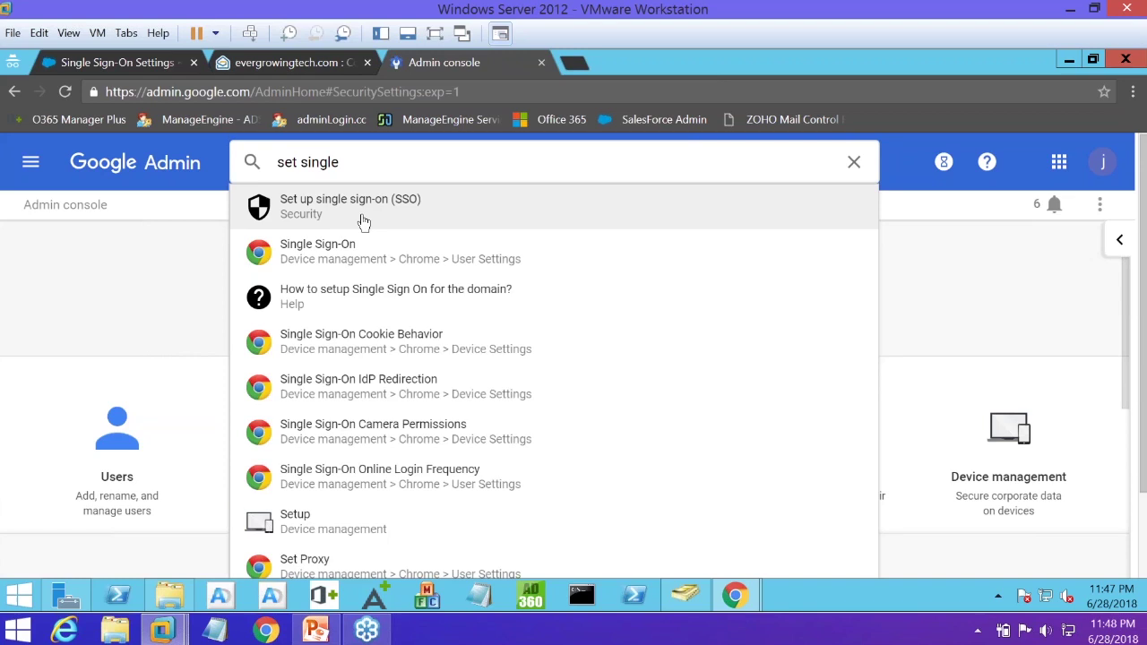
pyautogui.click(542, 223)
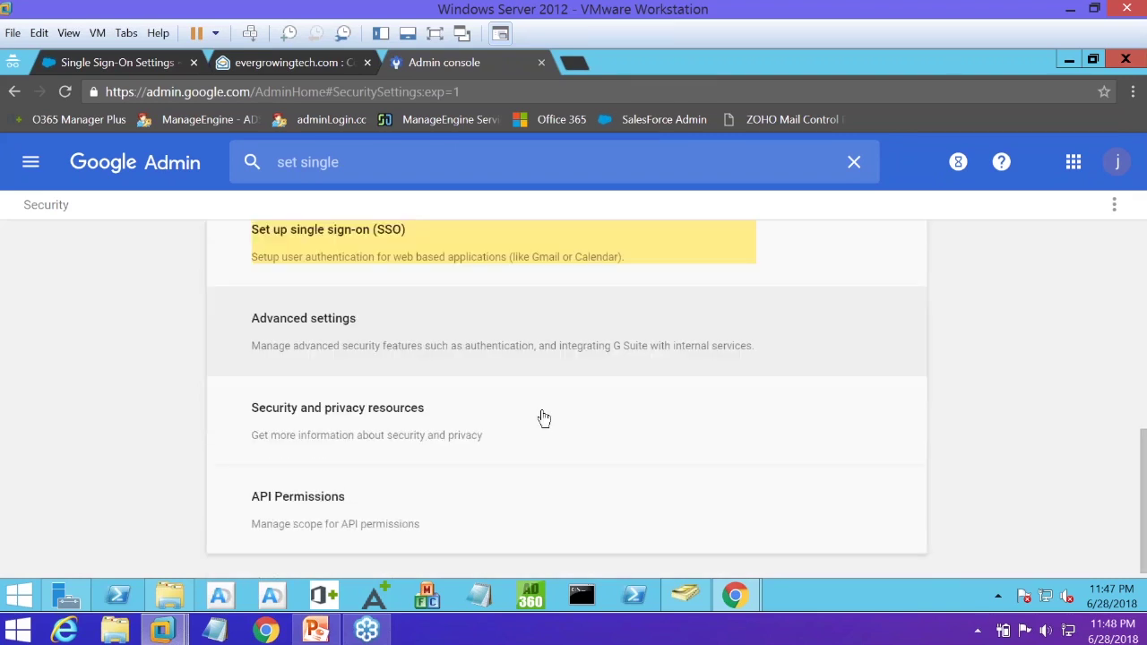
pyautogui.click(443, 258)
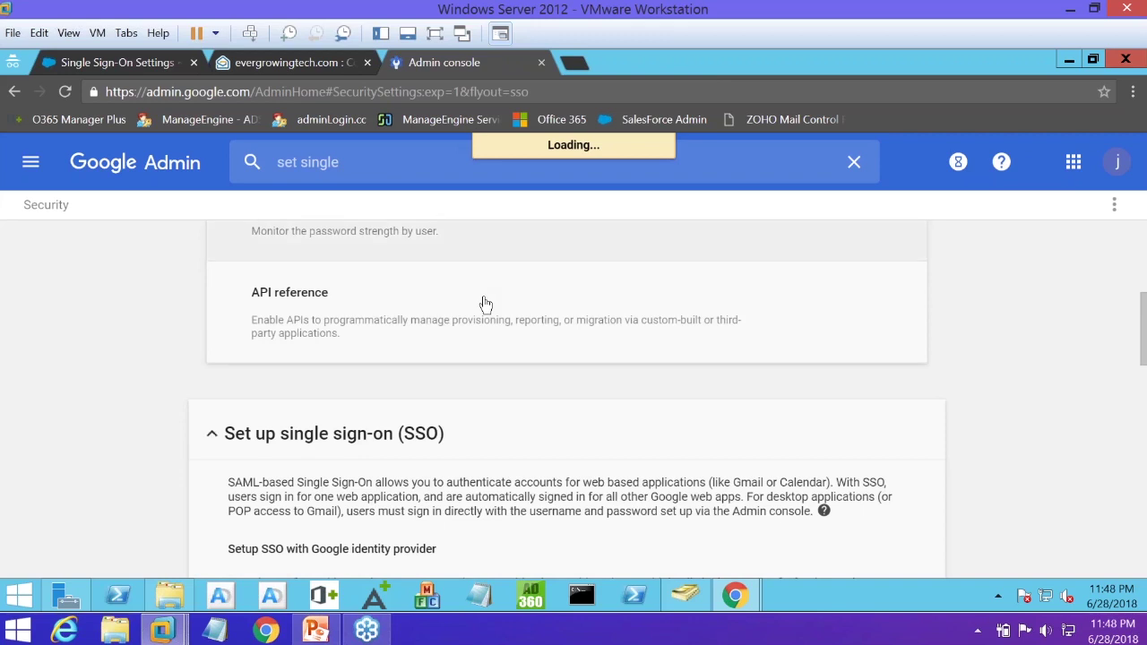
# Scroll through the SSO settings to review the server-org.com:8888 sign-in, sign-out, change-password URLs and certificate
pyautogui.scroll(-1, 485, 353)
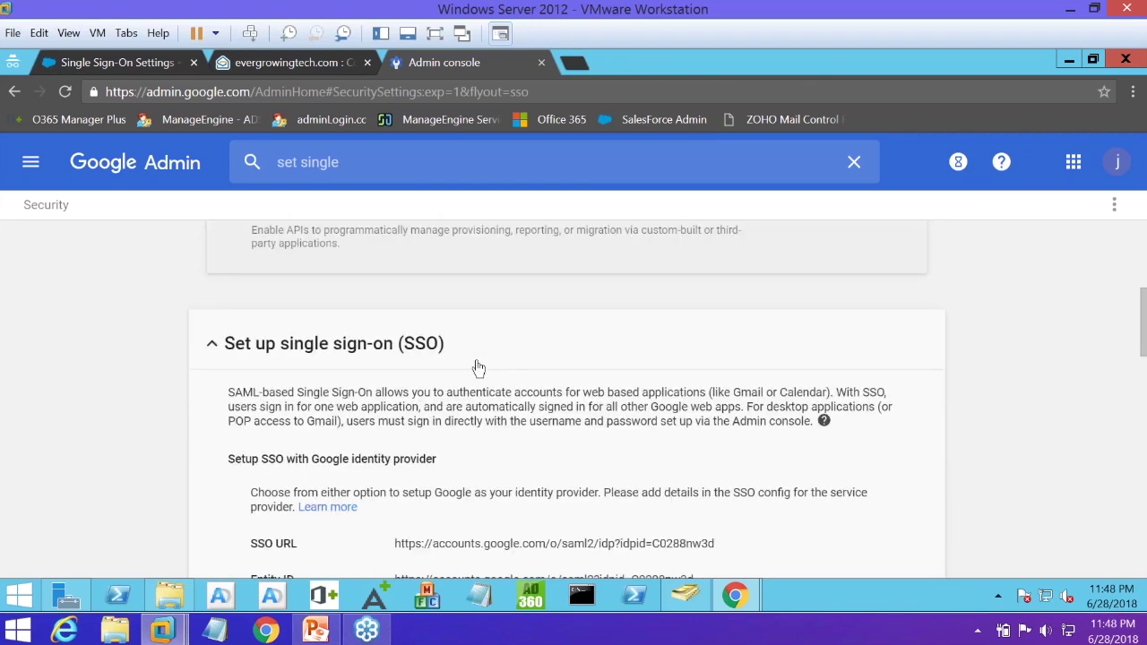
pyautogui.scroll(-1, 470, 347)
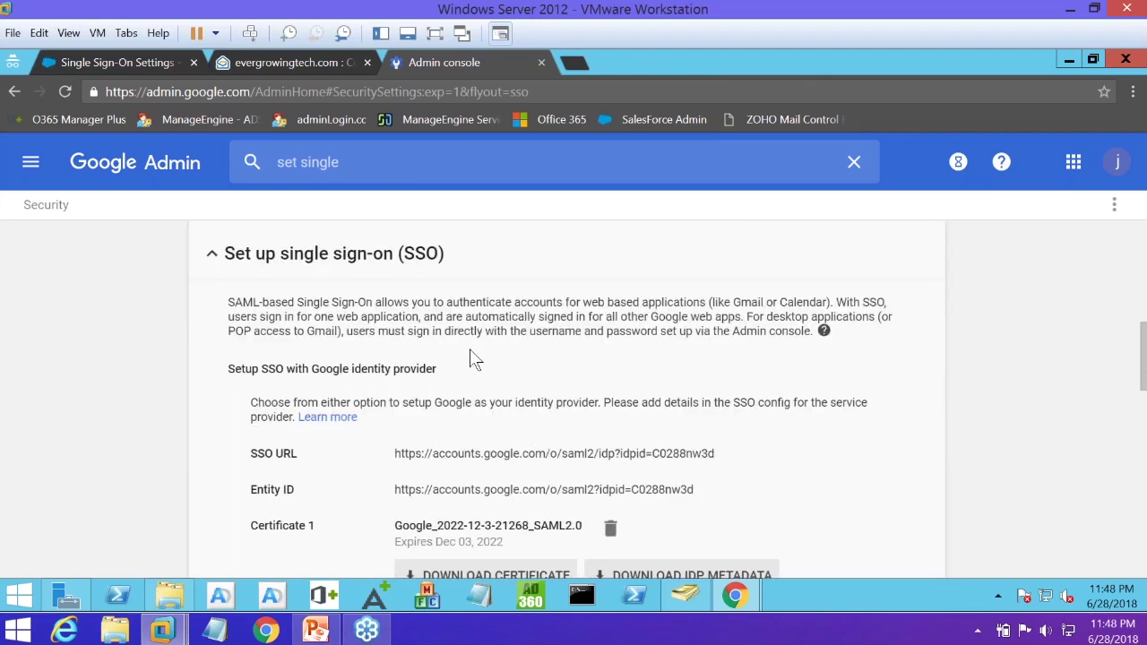
pyautogui.scroll(-1, 470, 349)
pyautogui.scroll(-1, 485, 435)
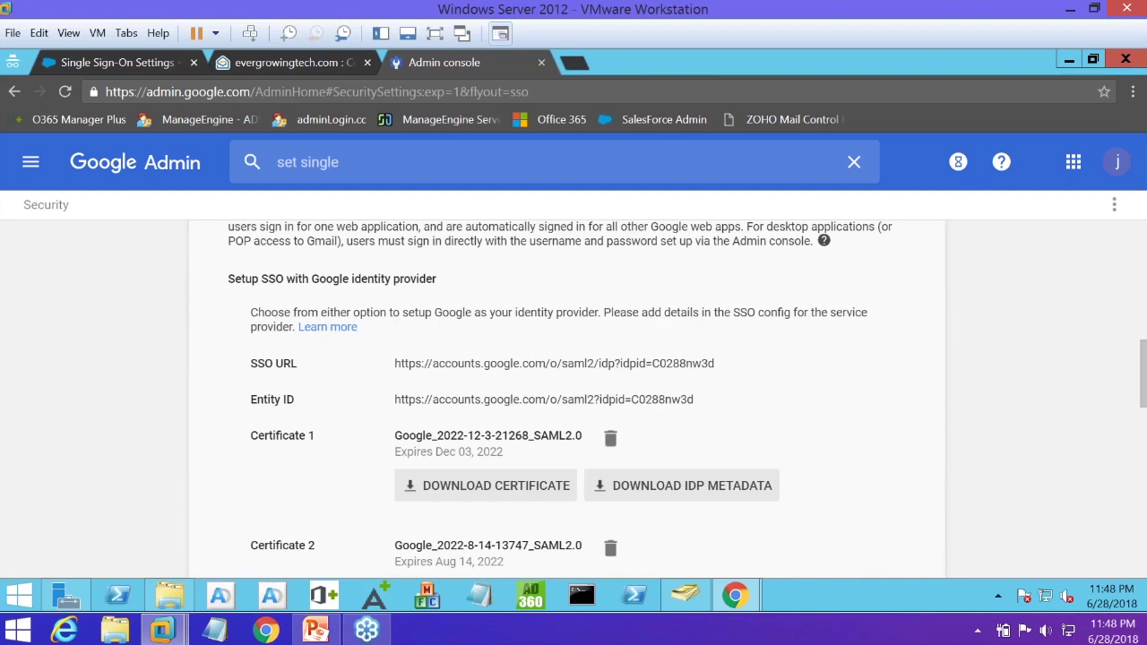
pyautogui.scroll(-2, 535, 265)
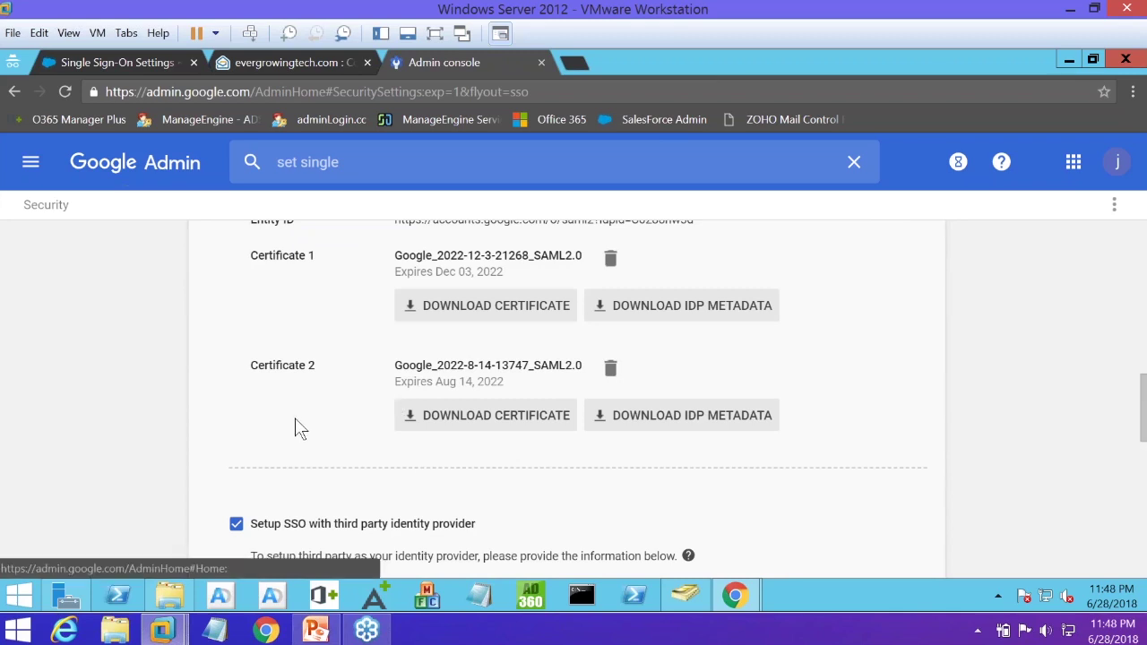
pyautogui.scroll(-1, 269, 435)
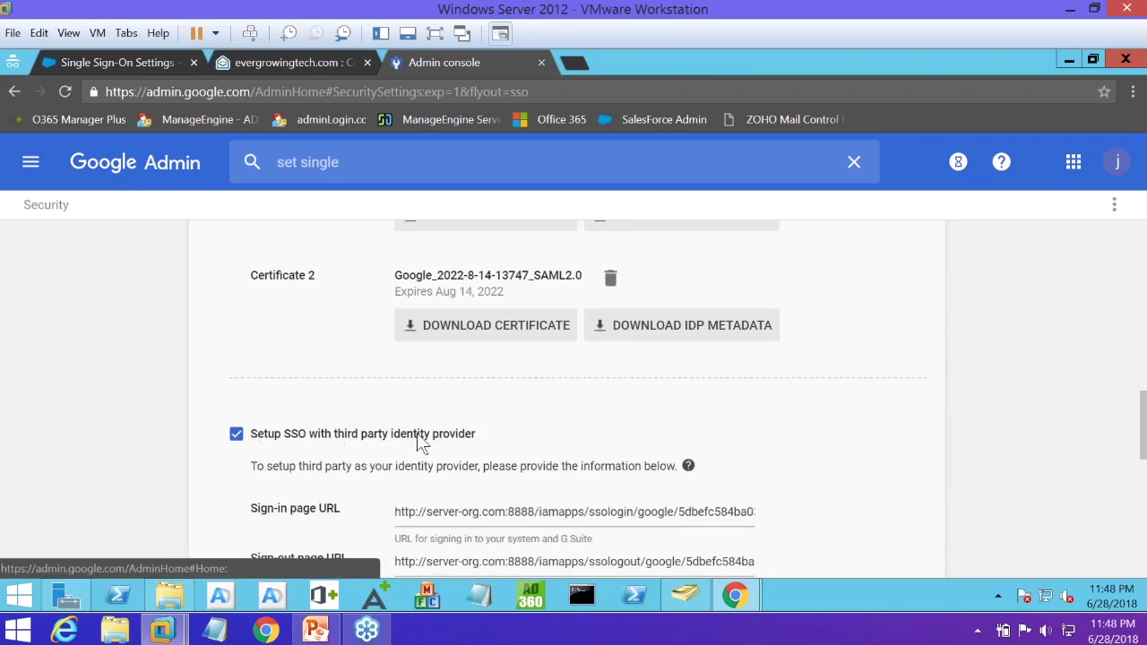
pyautogui.scroll(-1, 448, 450)
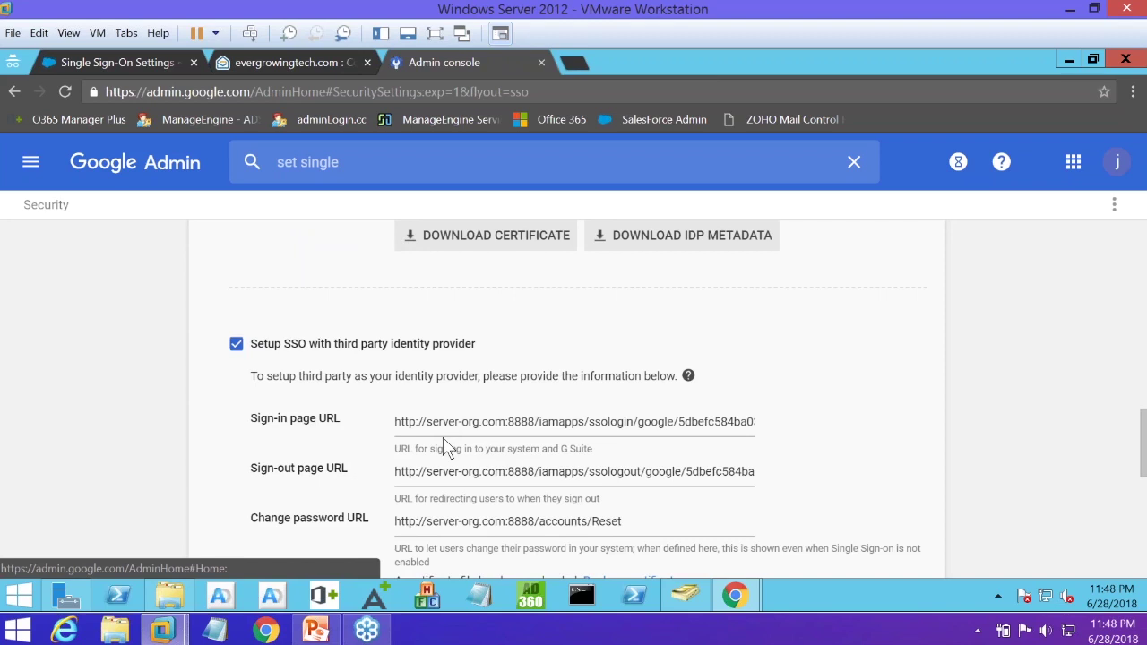
pyautogui.scroll(-1, 445, 448)
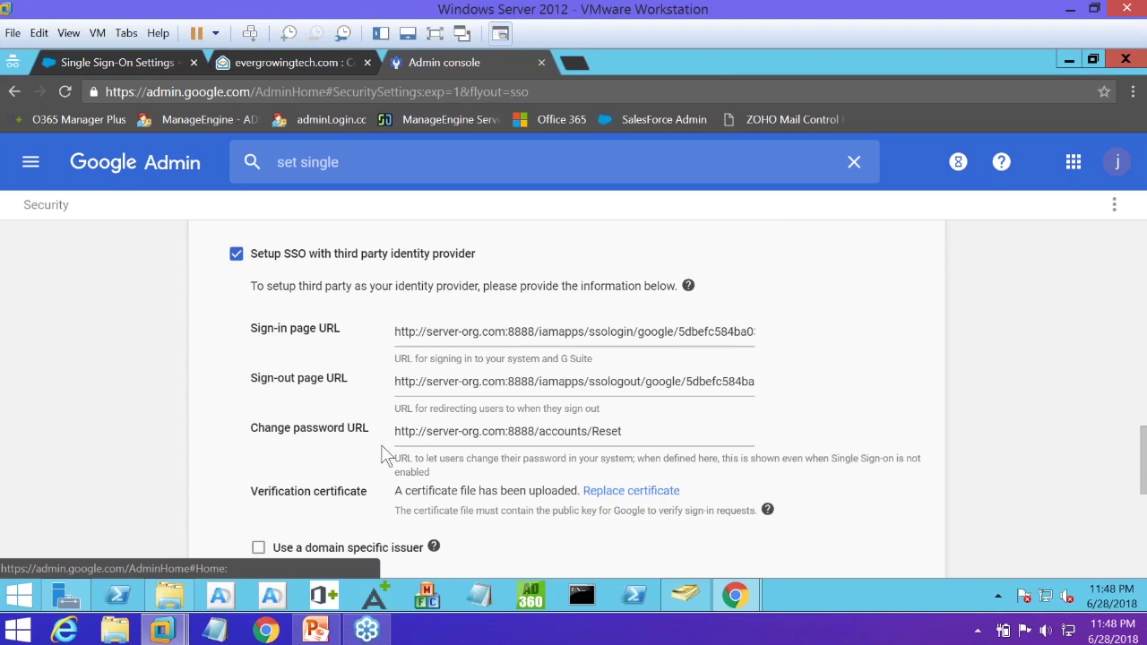
pyautogui.scroll(-1, 385, 455)
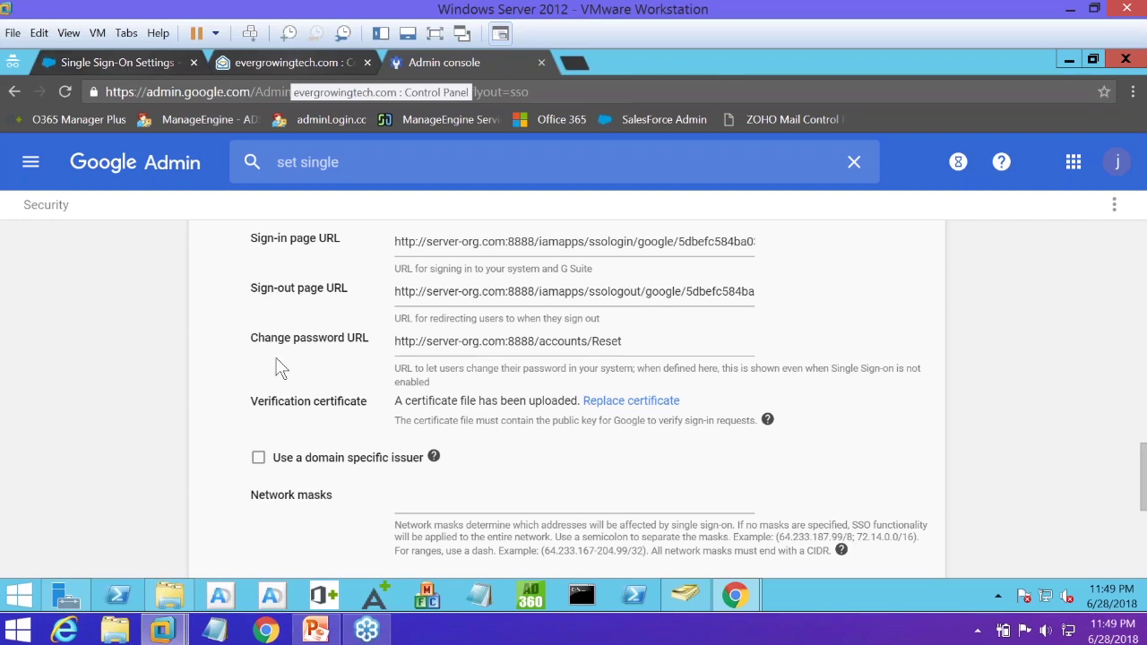
# Return to the ManageEngine self-service tab in Chrome and sign the end user out
pyautogui.moveTo(735, 596)
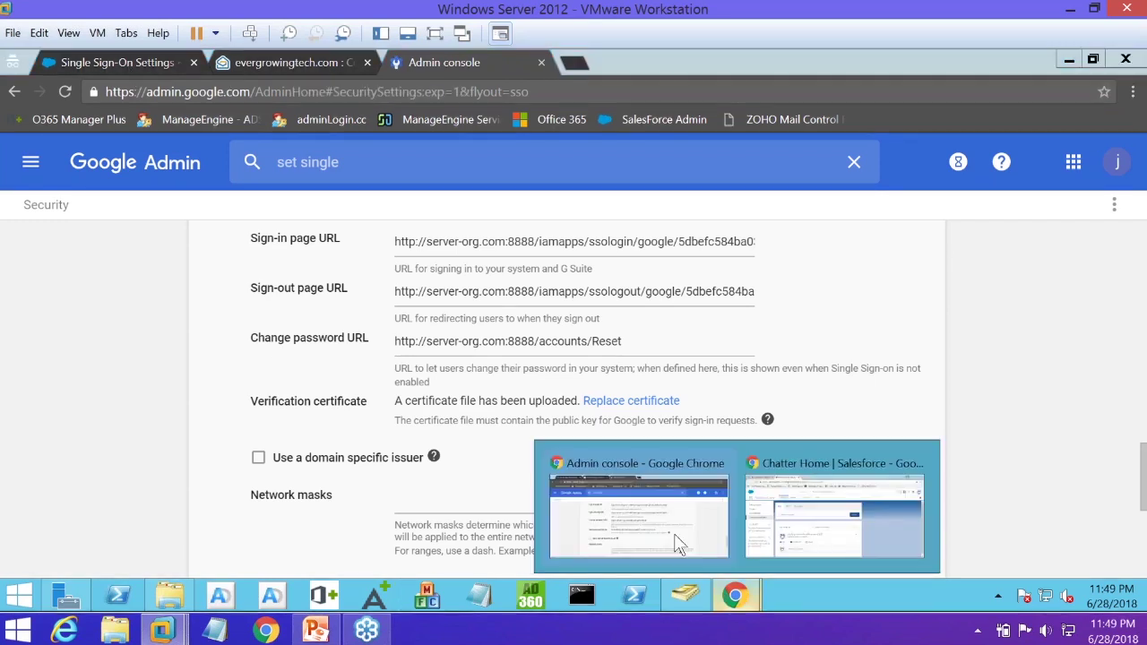
pyautogui.click(815, 532)
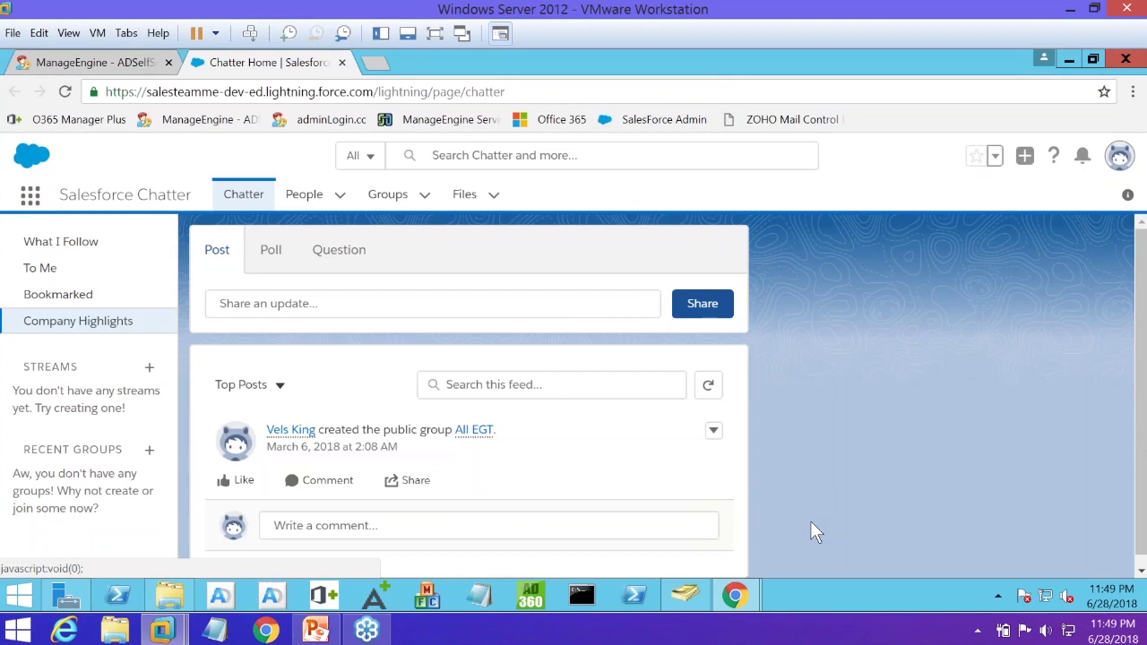
pyautogui.click(118, 63)
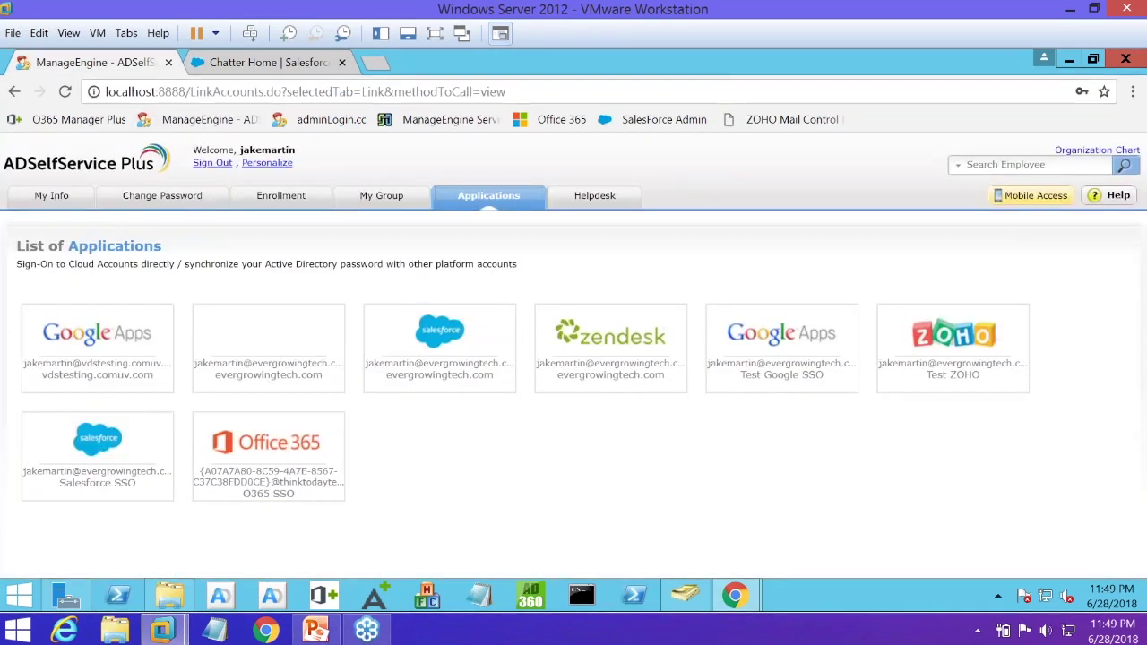
pyautogui.click(212, 162)
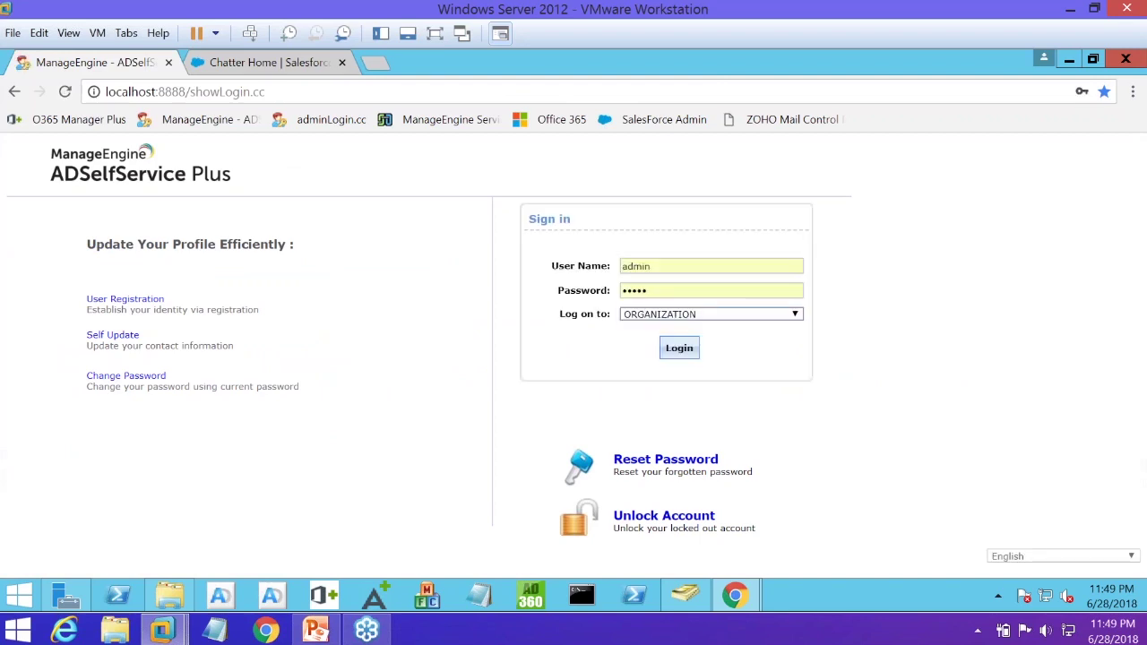
# Sign in on the Admin Login page to load the Dashboard with the organization domain selected
pyautogui.click(338, 121)
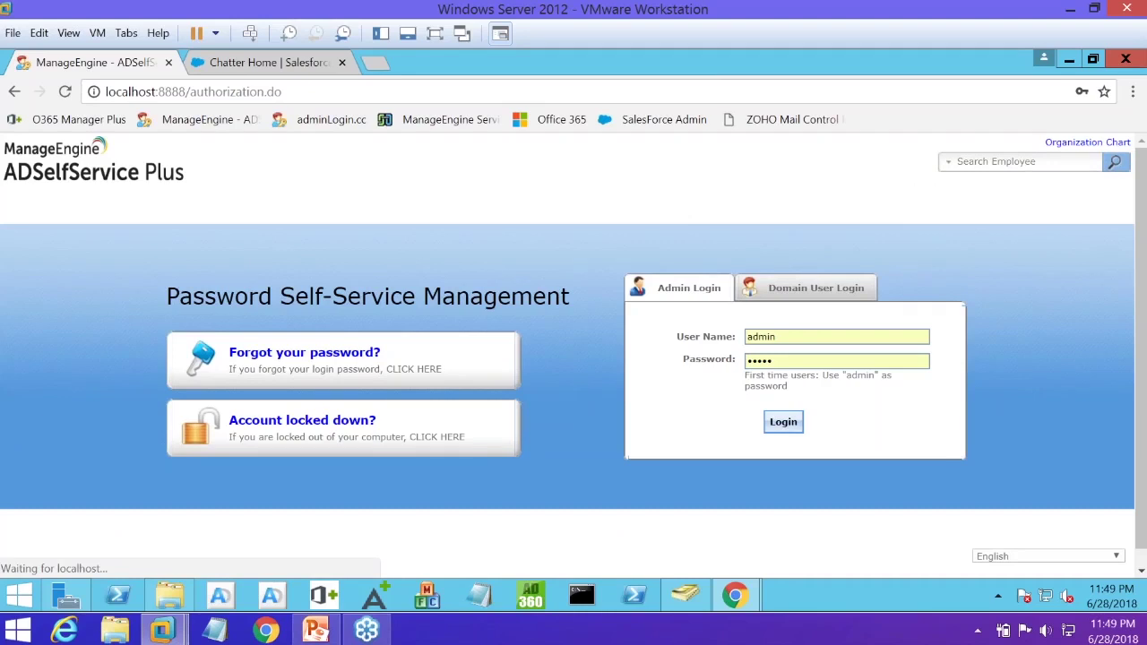
pyautogui.press('Return')
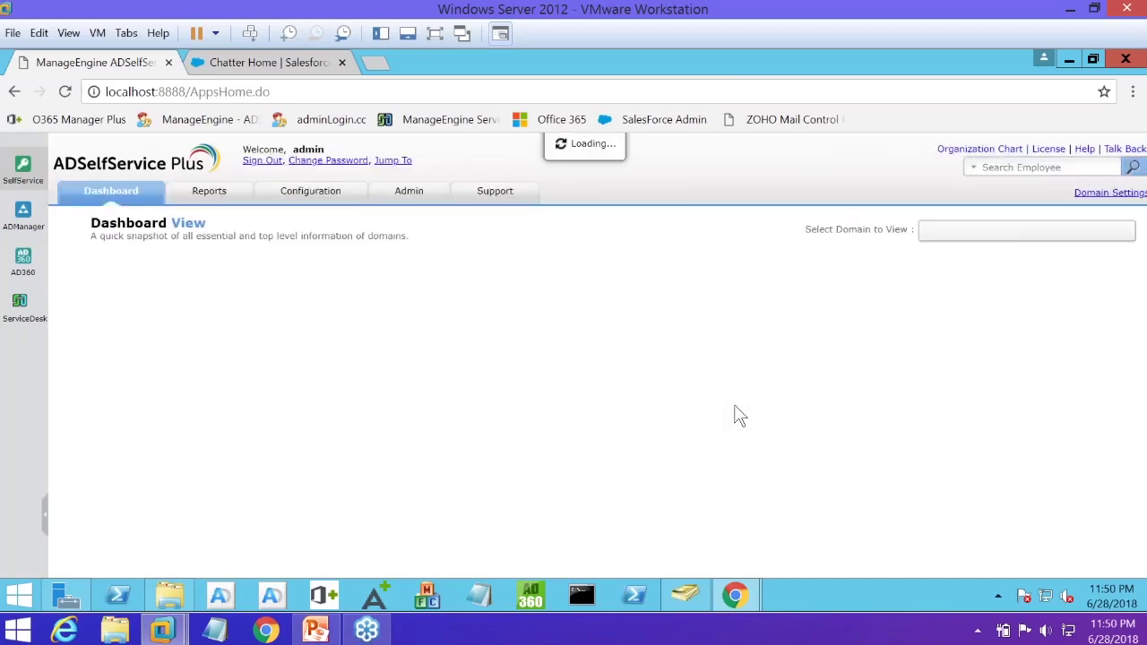
pyautogui.click(335, 198)
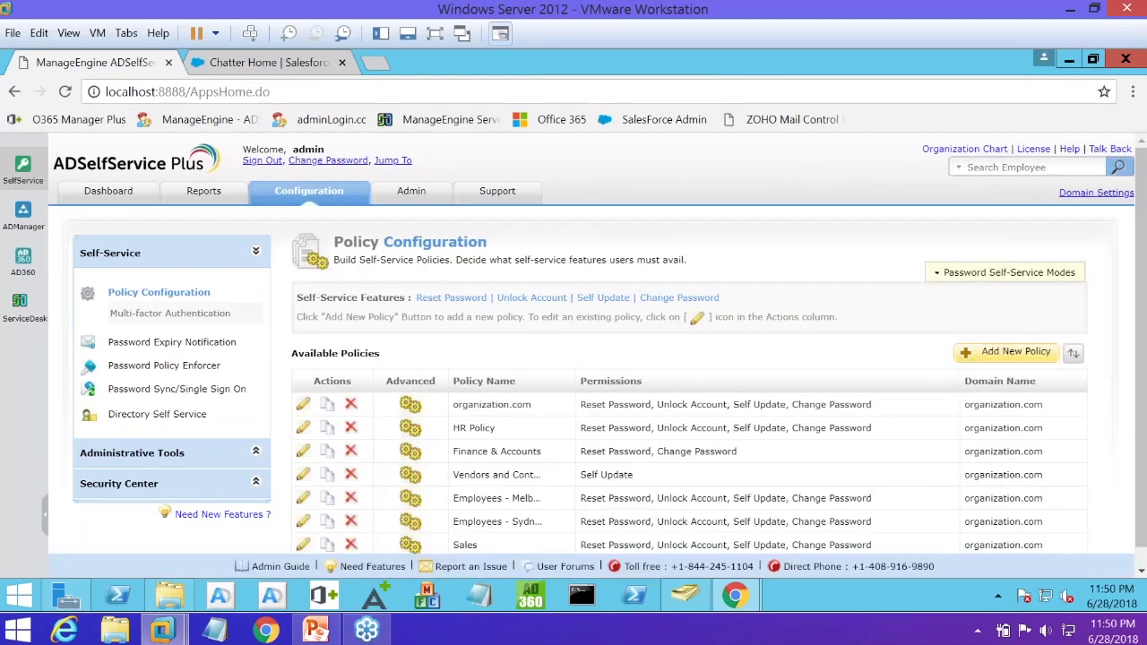
# Bring up Self-Service Policy Configuration listing the available policies for organization.com
pyautogui.click(191, 393)
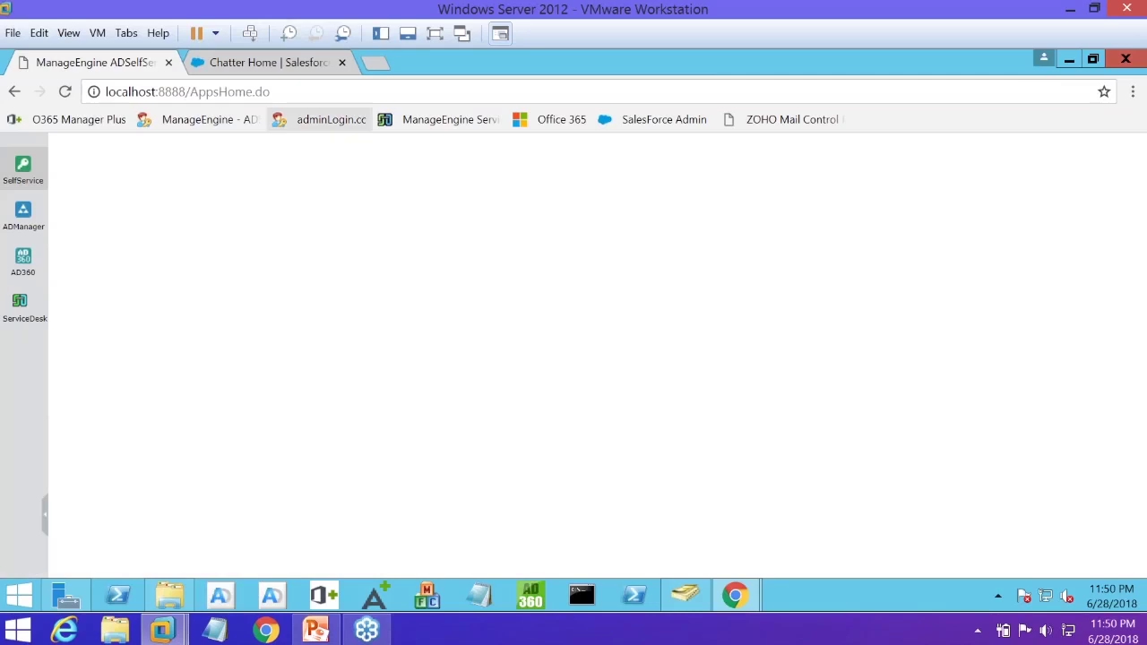
pyautogui.click(188, 92)
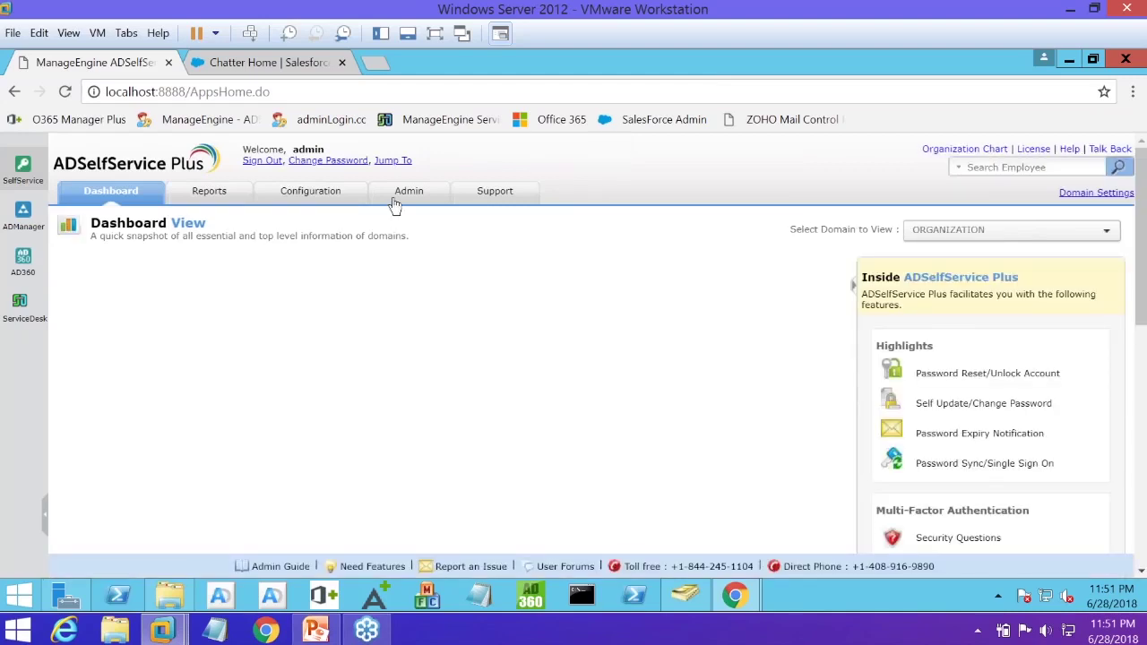
pyautogui.click(329, 198)
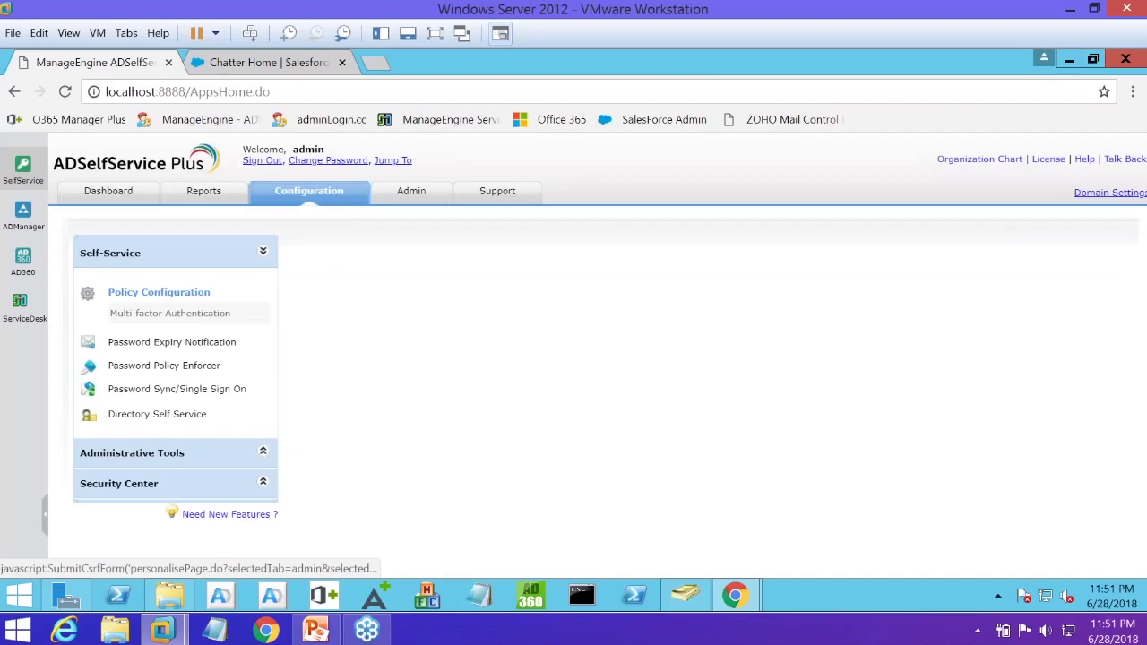
pyautogui.click(208, 395)
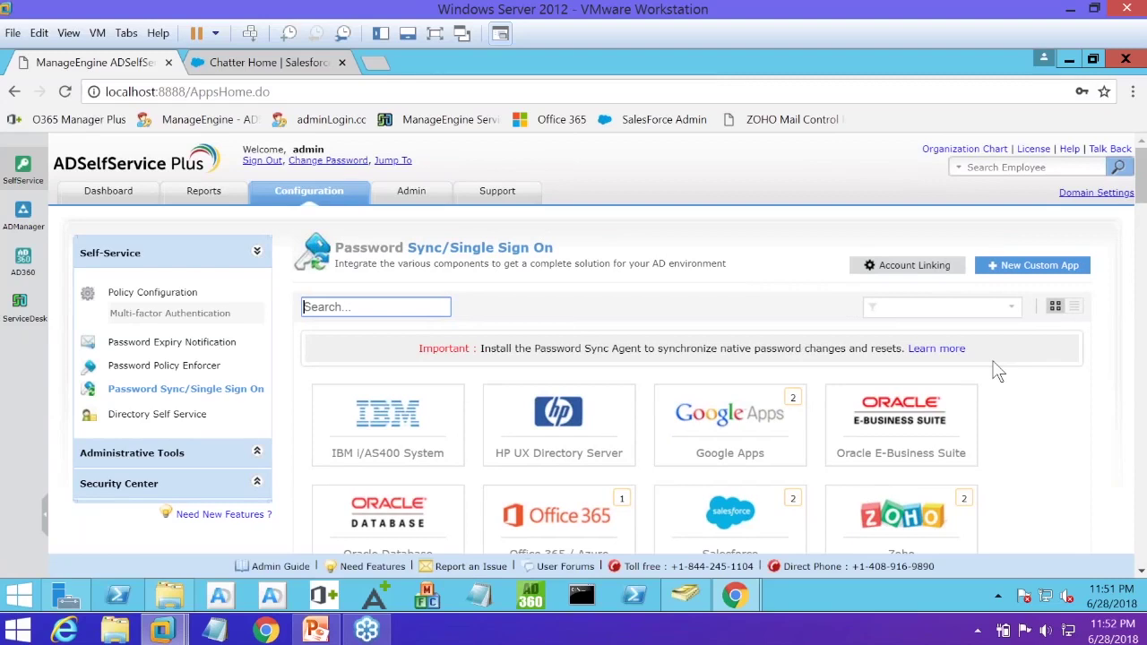
# Scroll through all 117 supported application tiles on the Password Sync/Single Sign On page
pyautogui.scroll(-1, 998, 373)
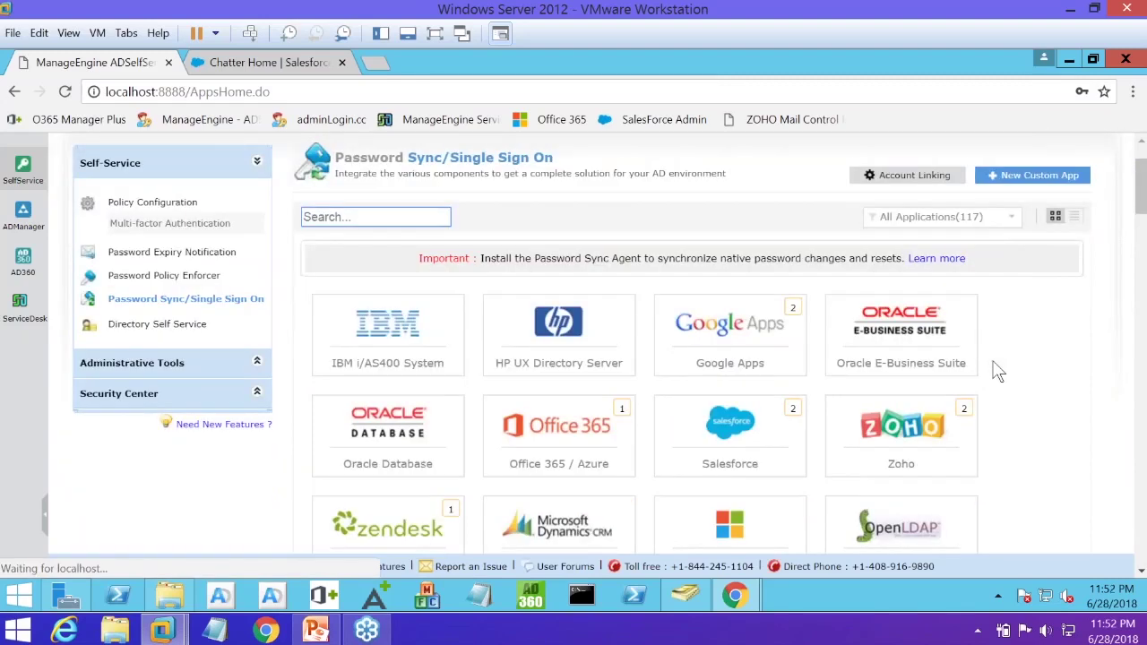
pyautogui.scroll(-2, 998, 373)
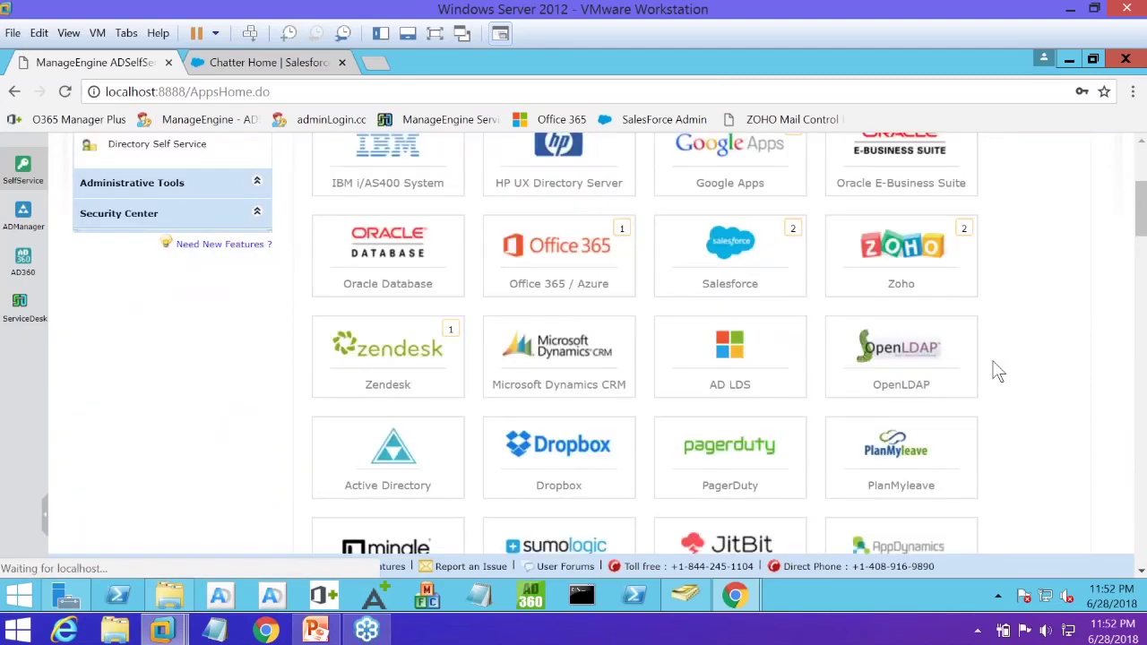
pyautogui.scroll(-1, 997, 373)
pyautogui.scroll(-2, 997, 373)
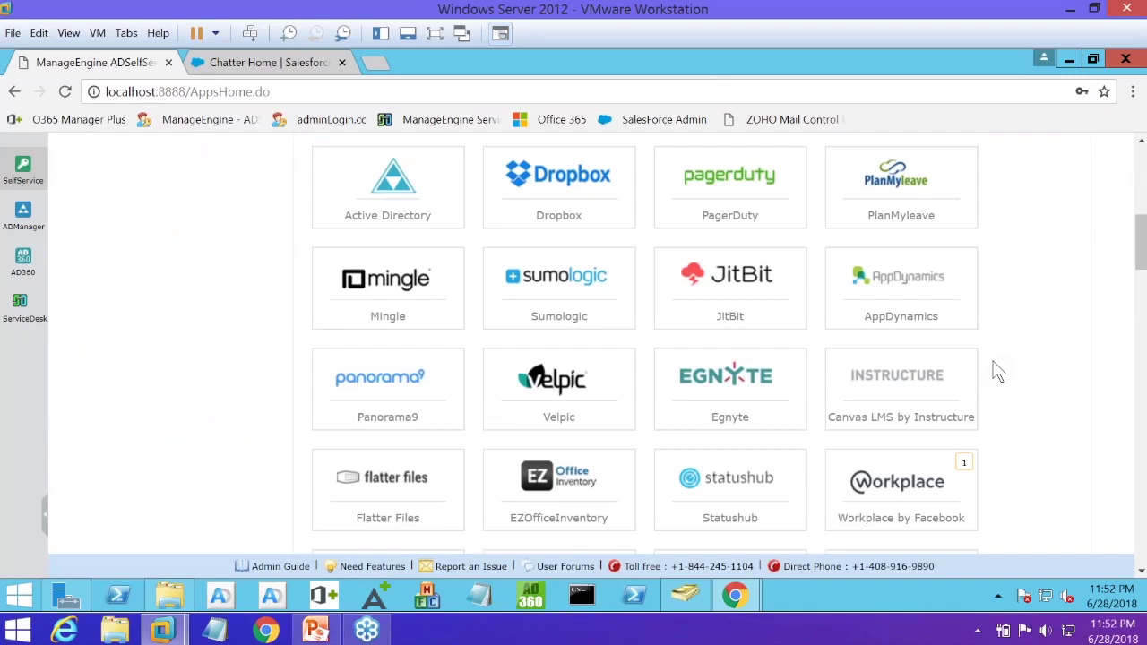
pyautogui.scroll(-1, 998, 373)
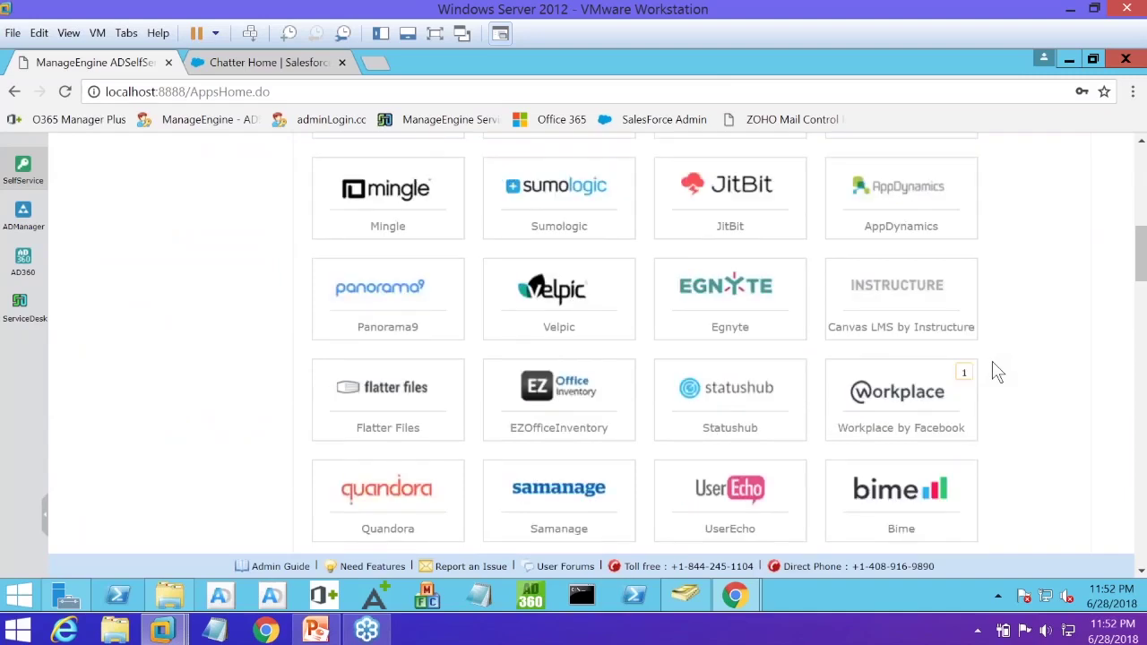
pyautogui.scroll(-1, 997, 373)
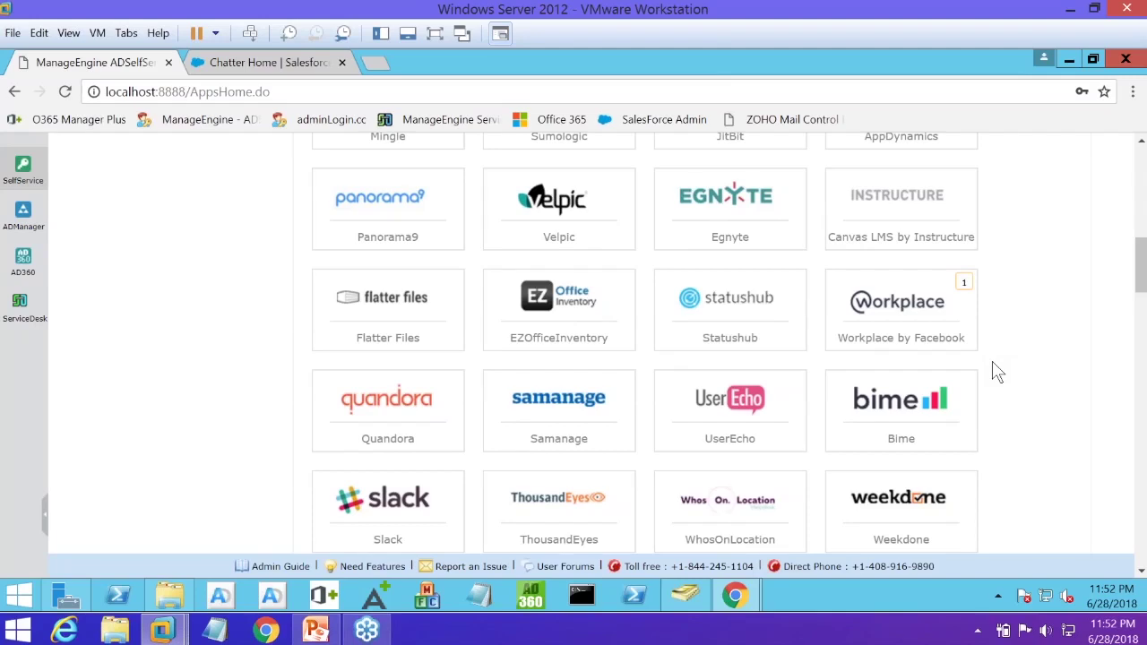
pyautogui.scroll(-1, 998, 373)
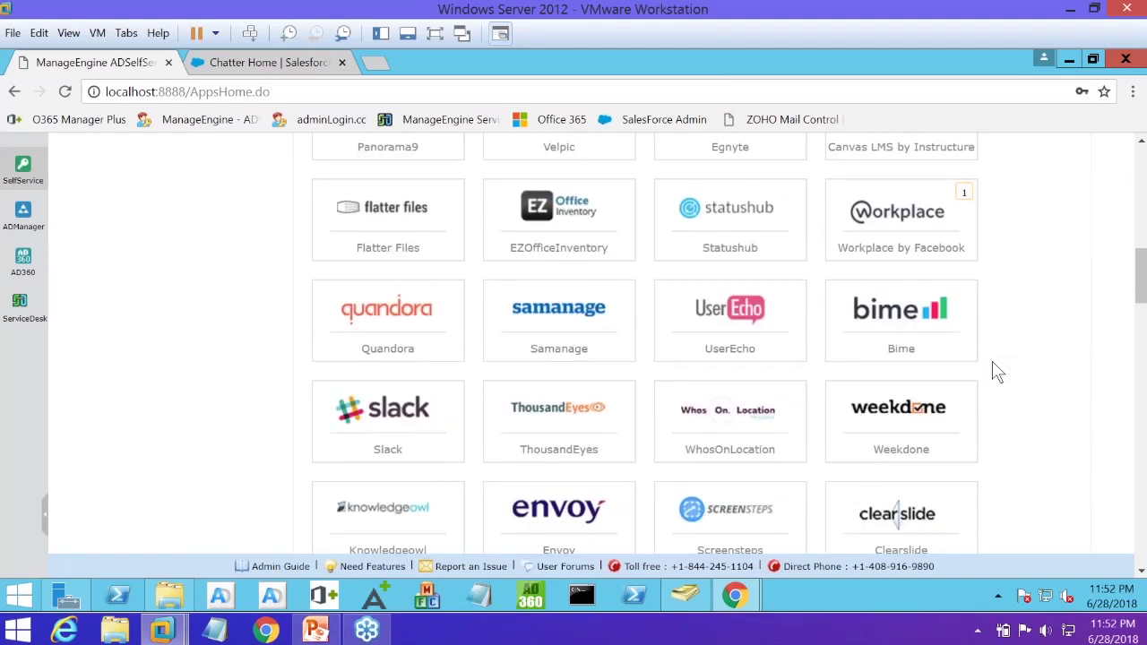
pyautogui.scroll(-1, 997, 373)
pyautogui.scroll(-1, 997, 373)
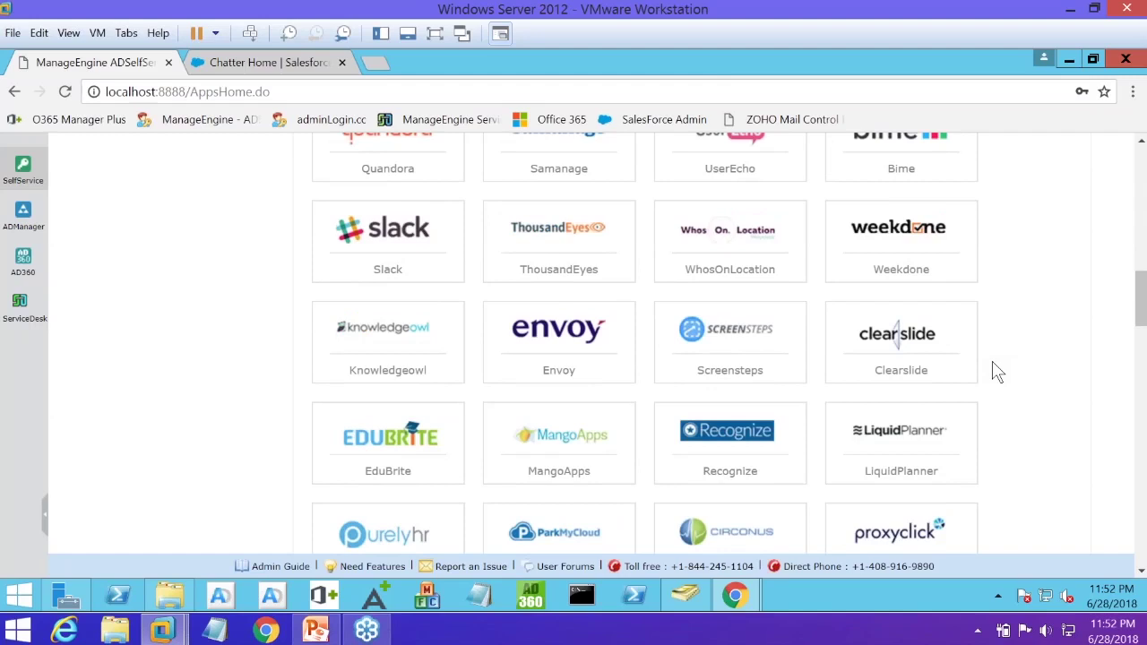
pyautogui.scroll(-2, 998, 373)
pyautogui.scroll(-1, 1039, 363)
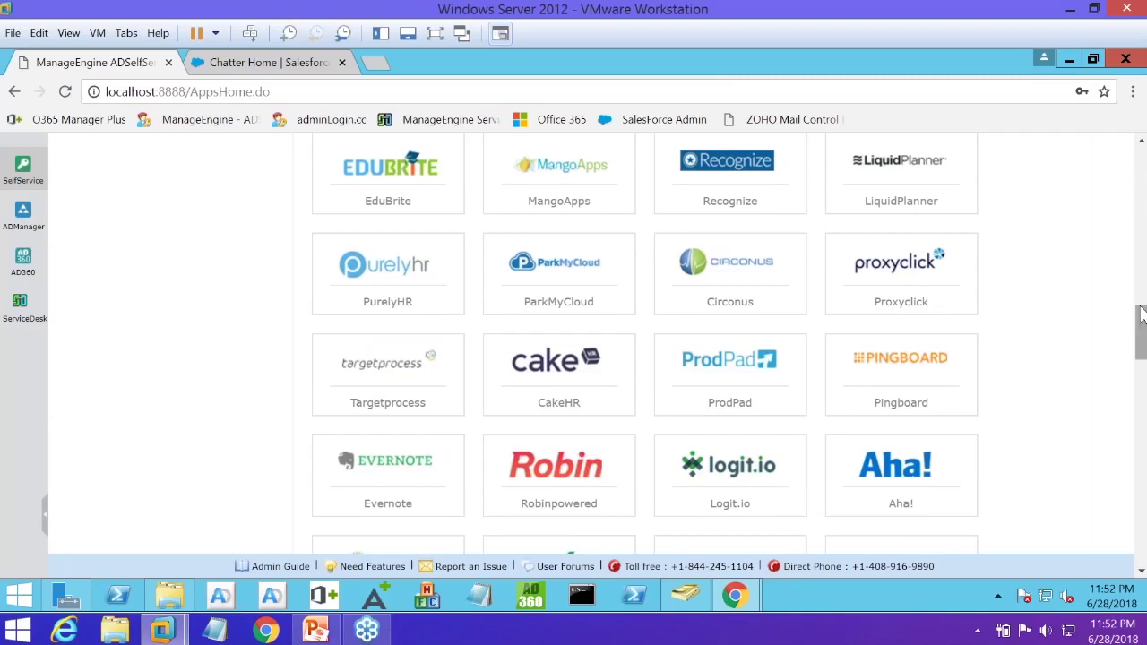
pyautogui.moveTo(1142, 314); pyautogui.dragTo(1142, 307)
pyautogui.scroll(9, 978, 340)
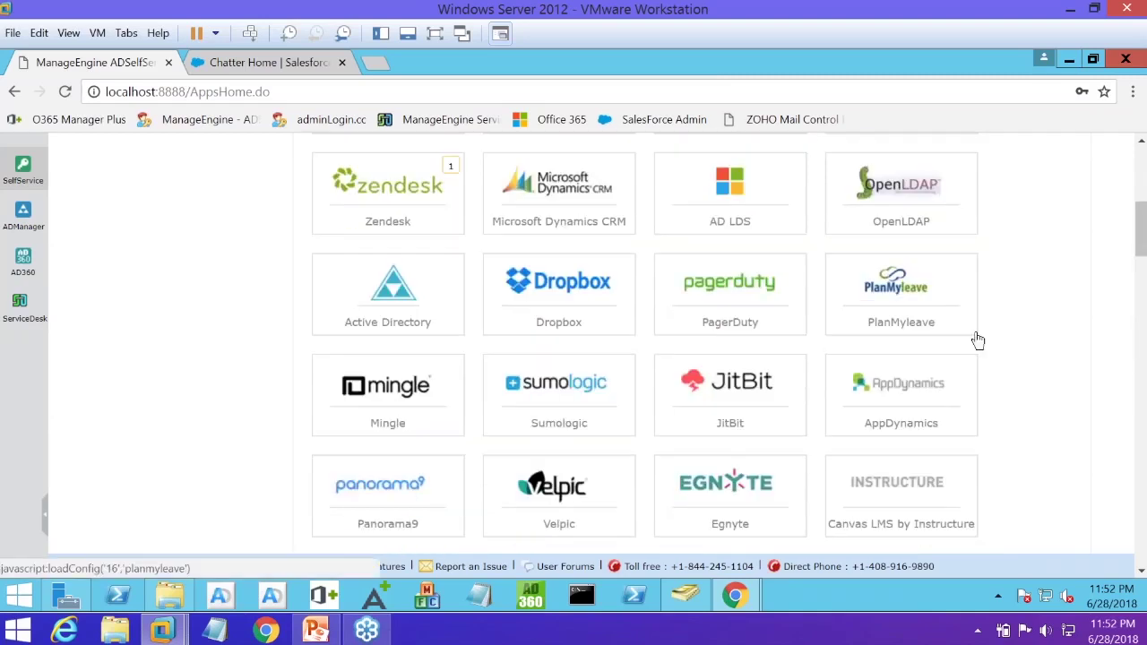
pyautogui.scroll(4, 978, 341)
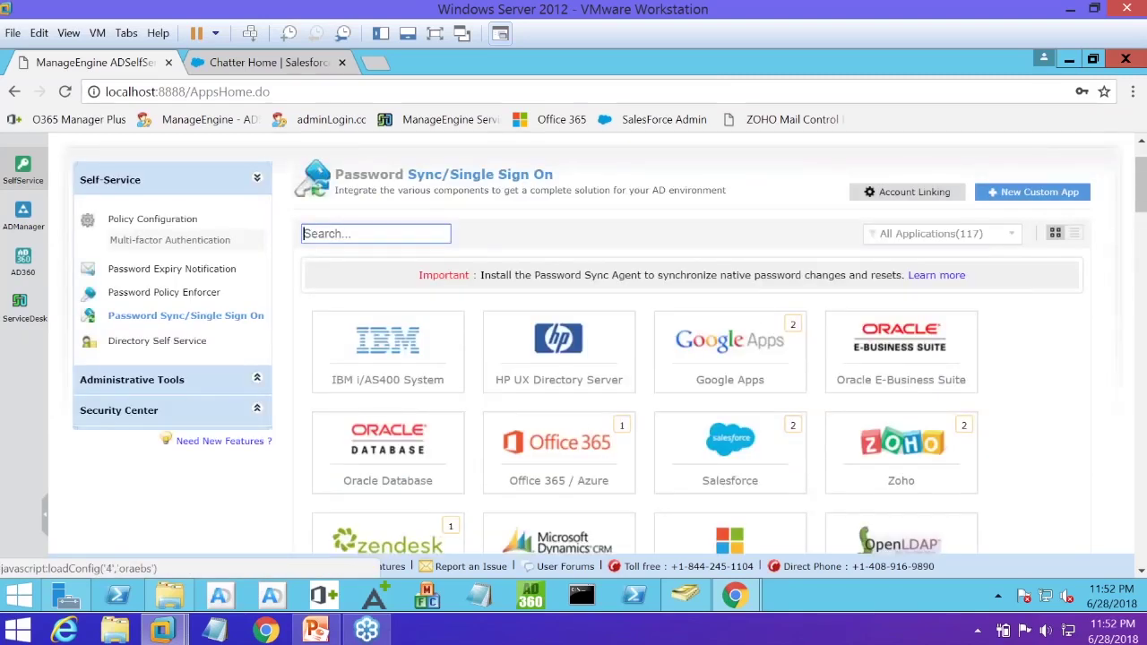
pyautogui.scroll(1, 963, 367)
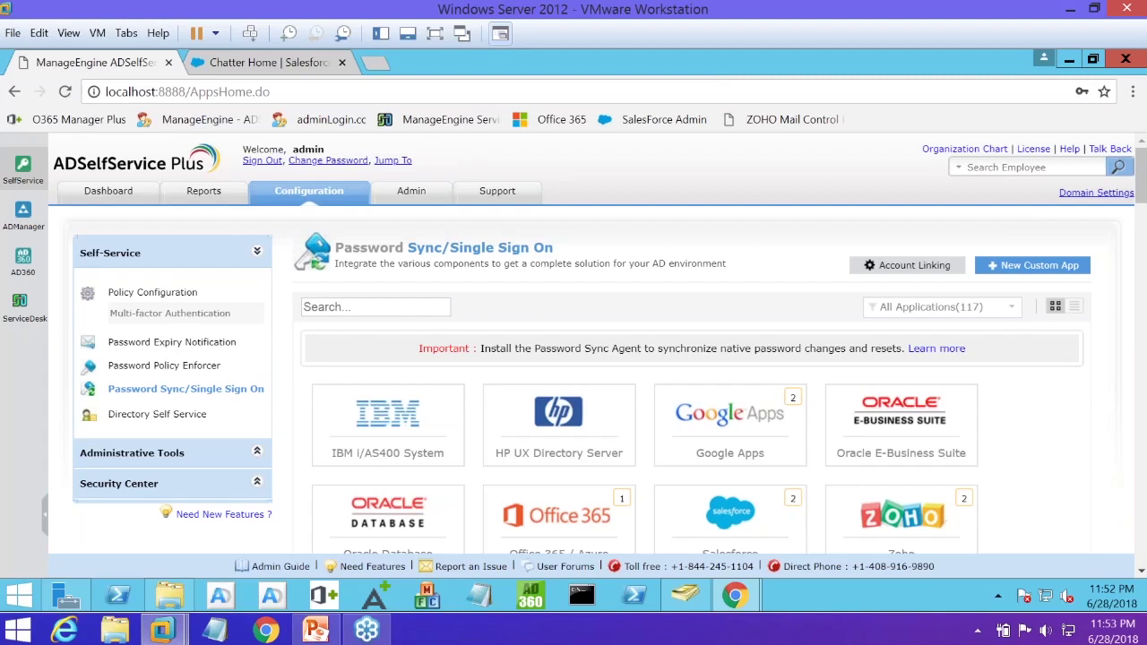
# Edit the Google Apps entry for evergrowingtech.com and check its enabled modules
pyautogui.click(723, 418)
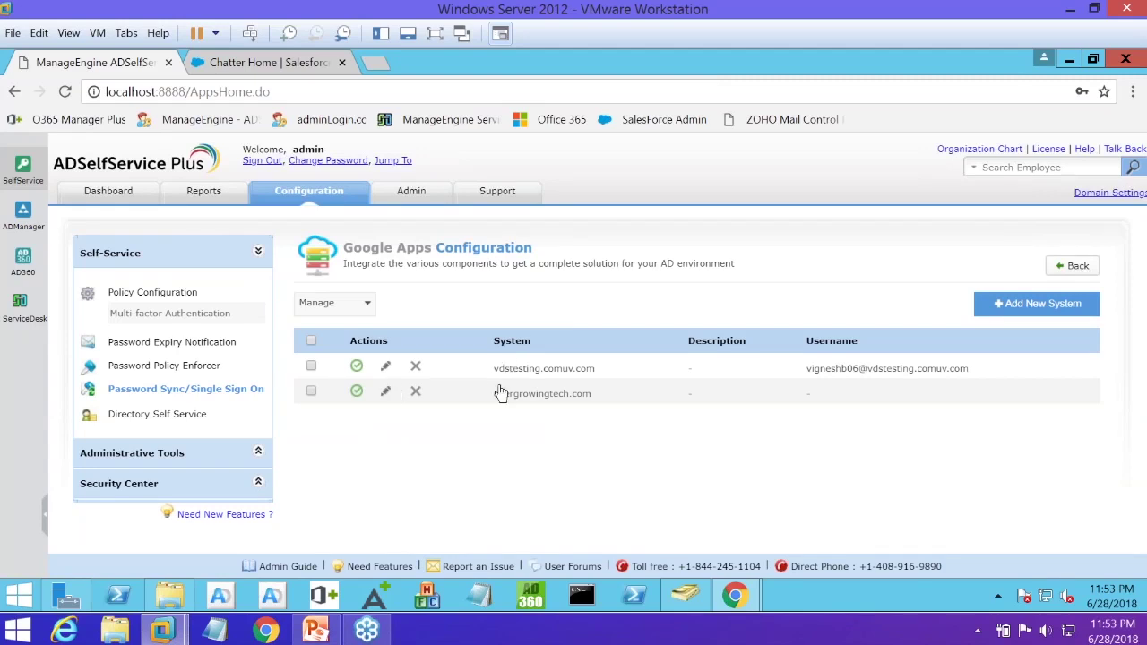
pyautogui.click(386, 394)
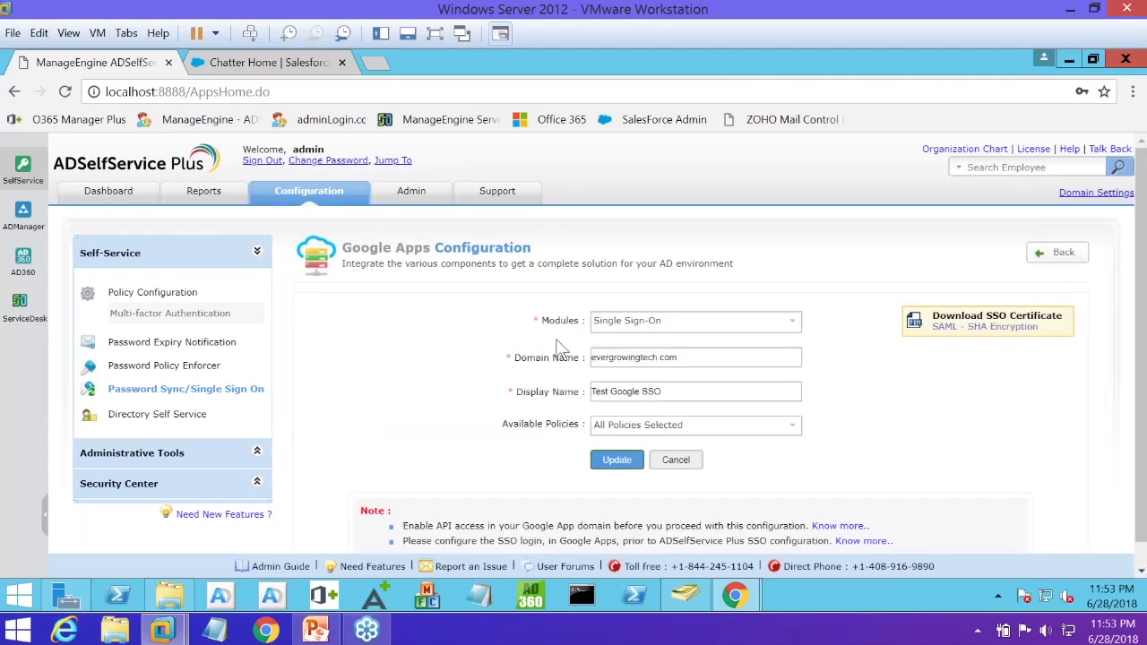
pyautogui.click(760, 321)
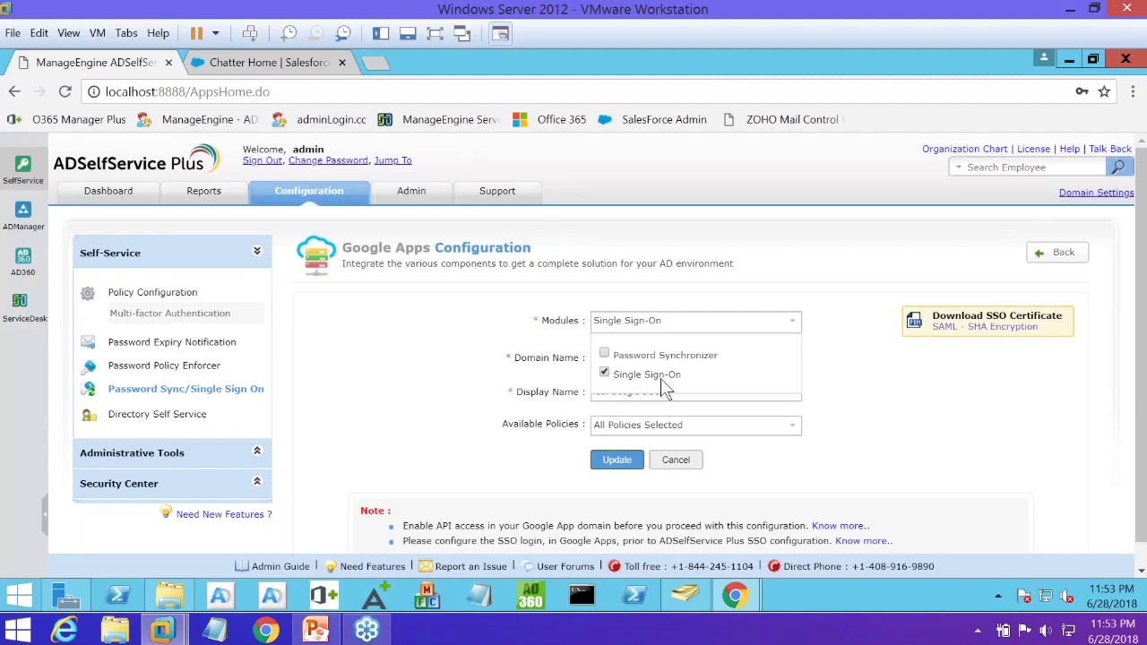
# Toggle Vendors and Contractors and Employees - Sydney in Available Policies, ending with every policy ticked
pyautogui.click(851, 360)
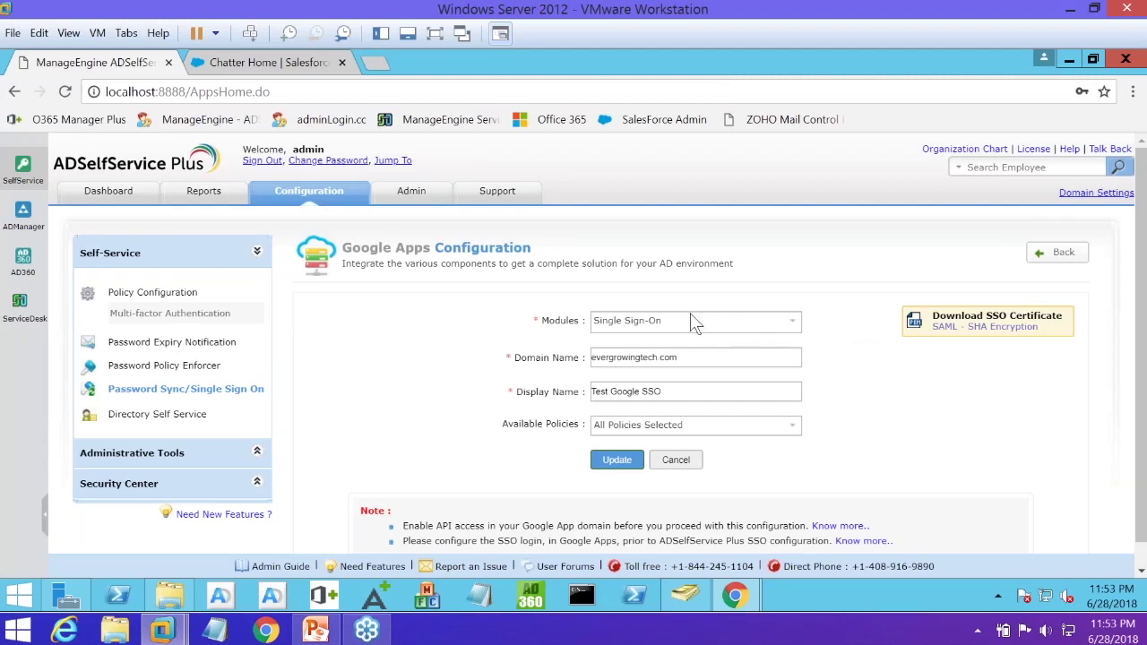
pyautogui.click(693, 429)
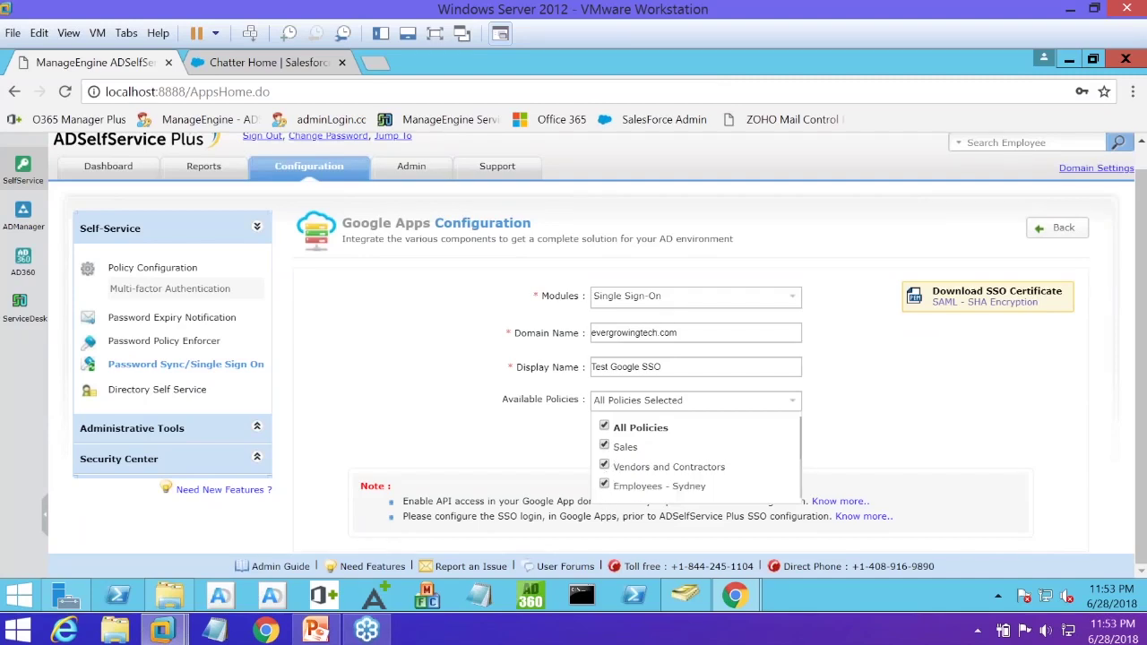
pyautogui.click(604, 466)
pyautogui.click(604, 484)
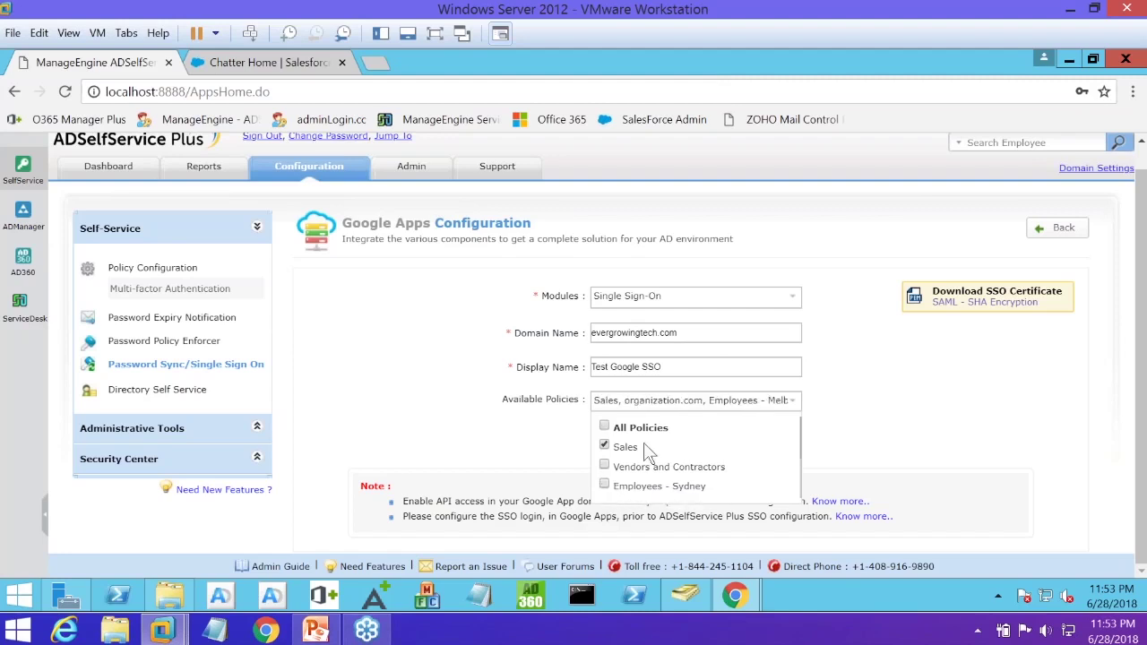
pyautogui.click(605, 466)
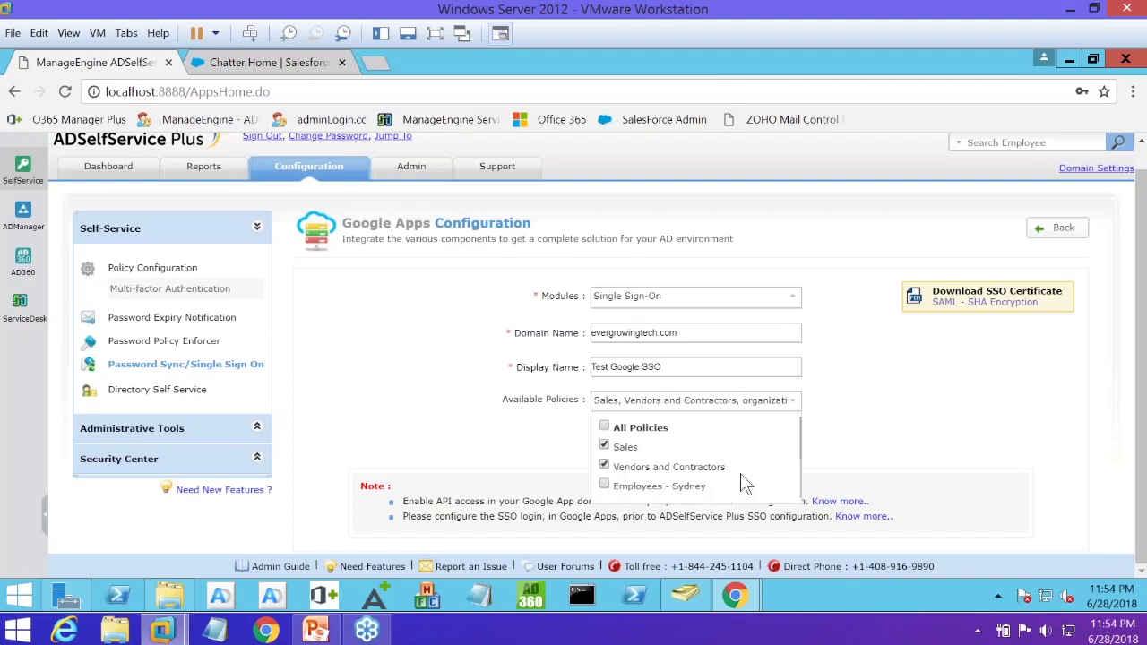
pyautogui.click(857, 418)
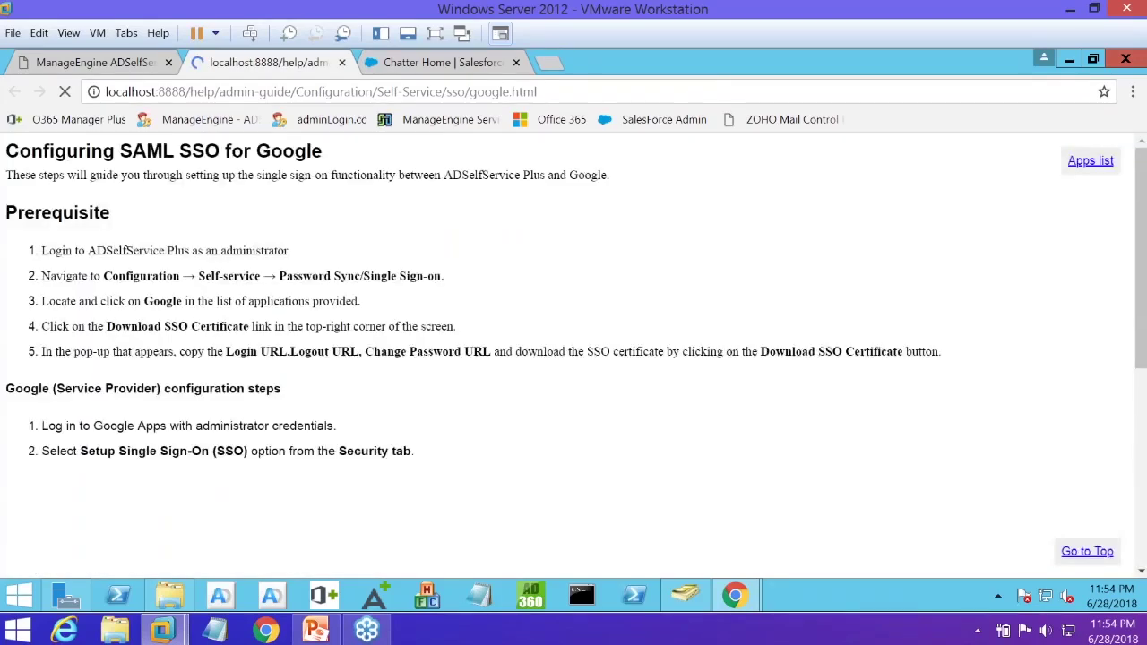
# Read the remaining Configuring SAML SSO for Google steps, then return to Google Apps Configuration
pyautogui.click(94, 62)
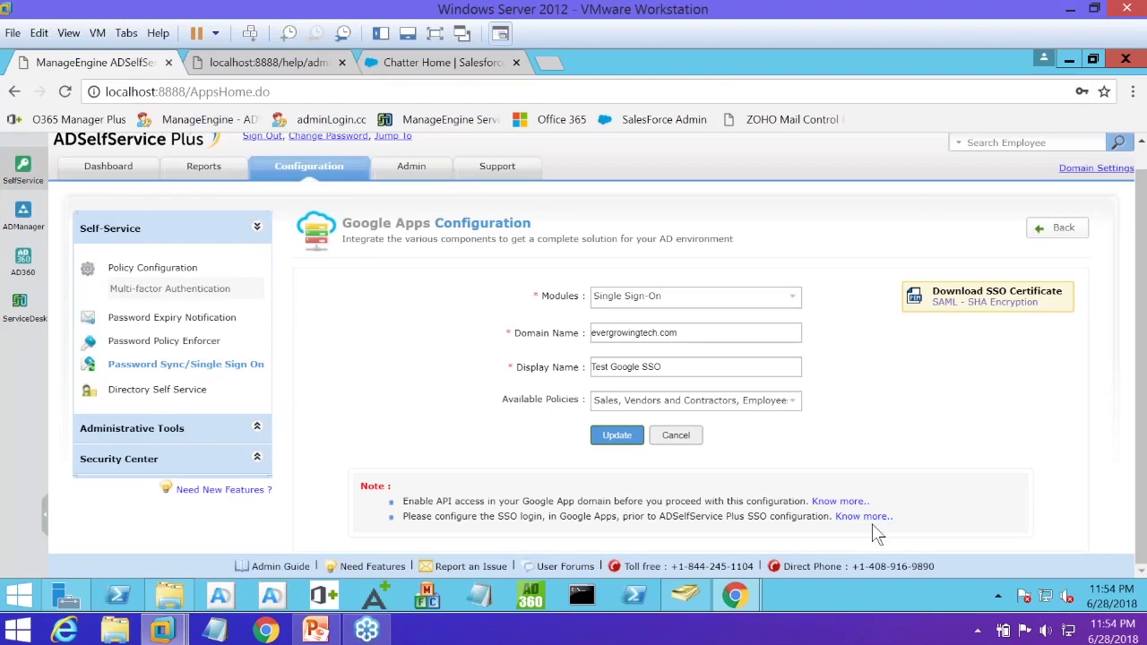
pyautogui.hotkey('ctrl', 'Tab')
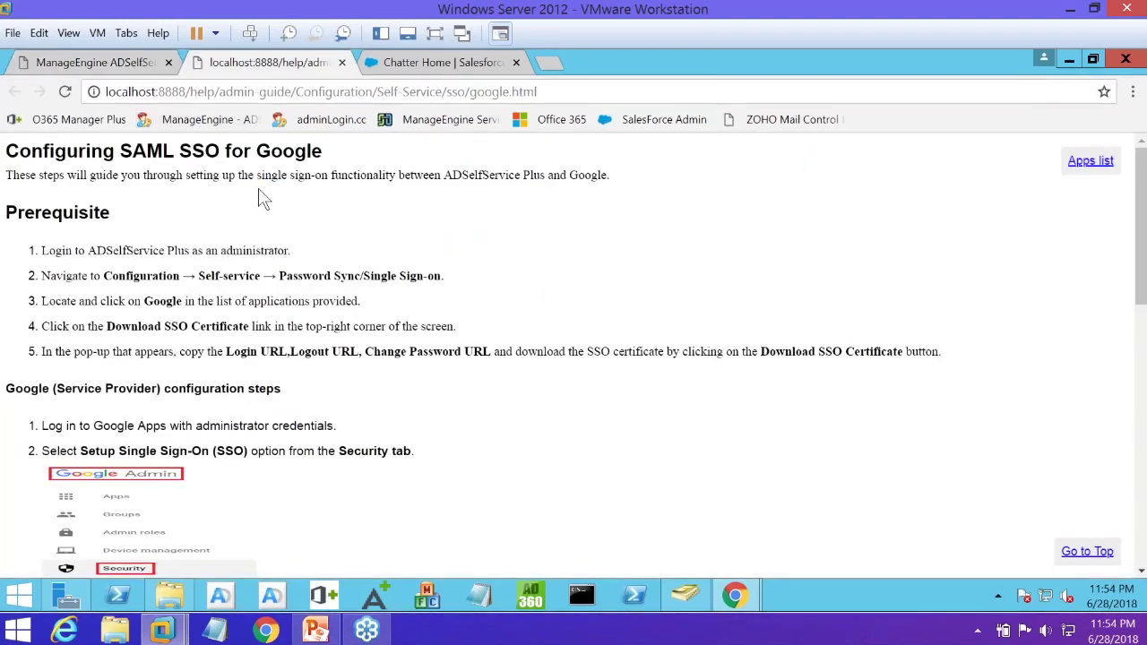
pyautogui.scroll(-6, 202, 330)
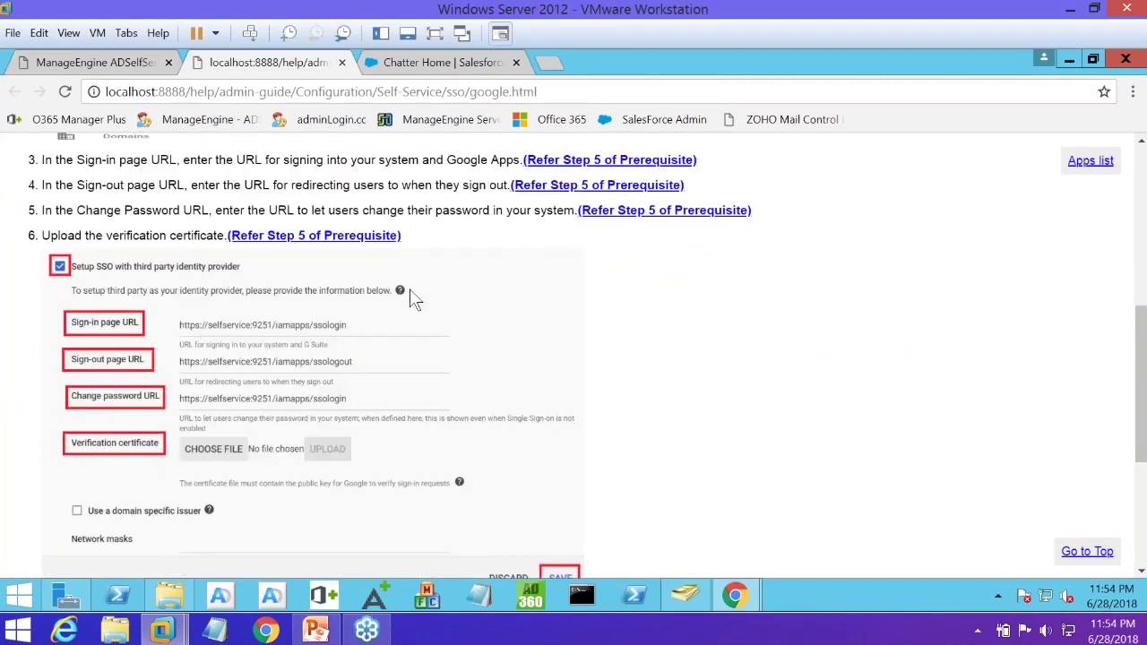
pyautogui.scroll(-1, 314, 441)
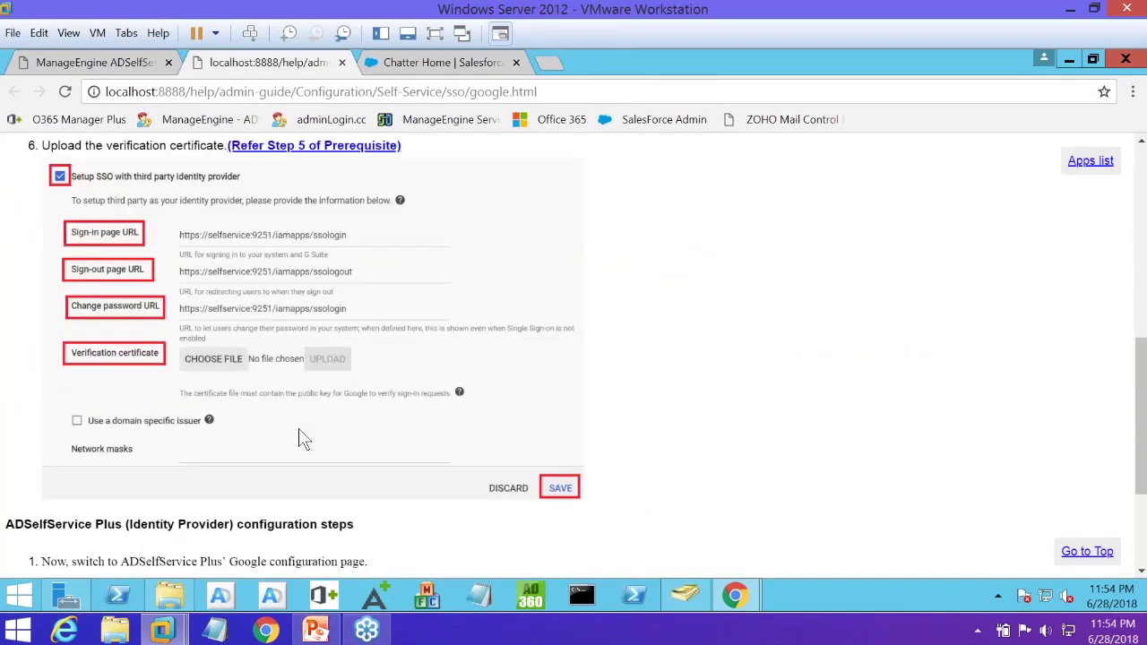
pyautogui.scroll(-2, 266, 442)
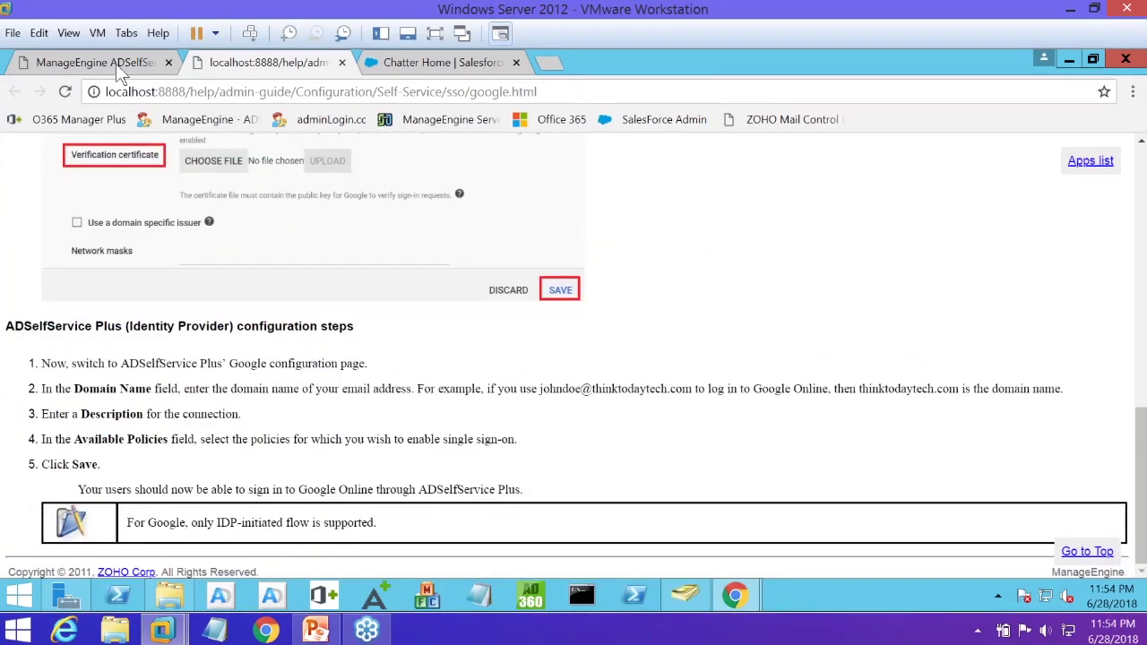
pyautogui.click(117, 69)
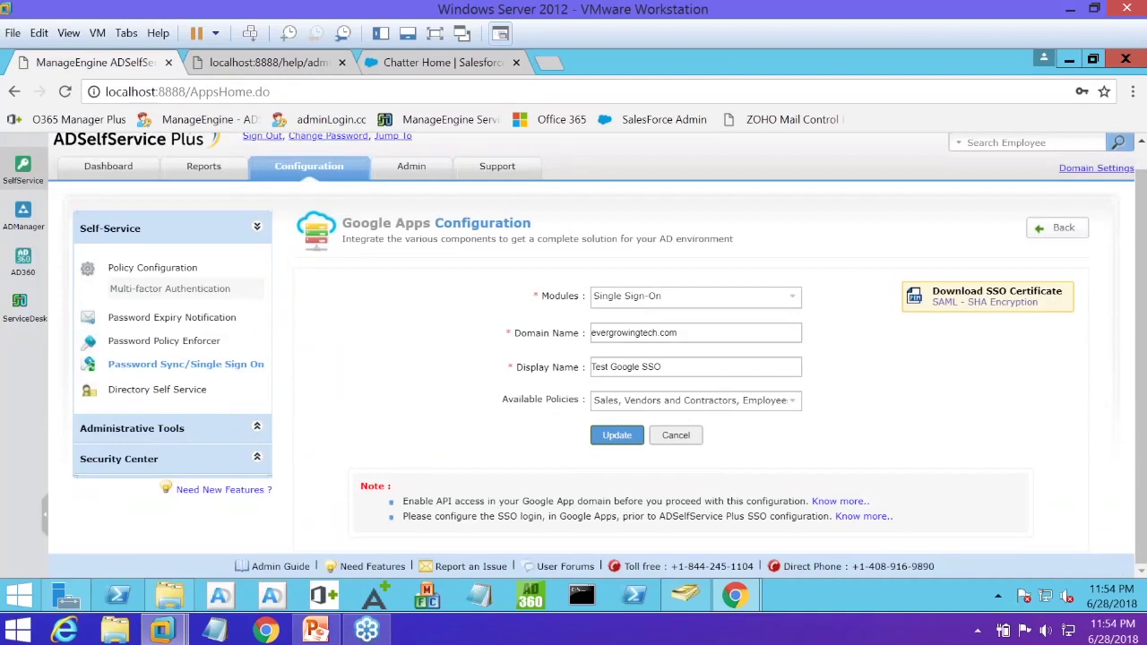
# Show the Google SSO/SAML details and compare their URLs with Google Admin's SSO settings
pyautogui.click(983, 310)
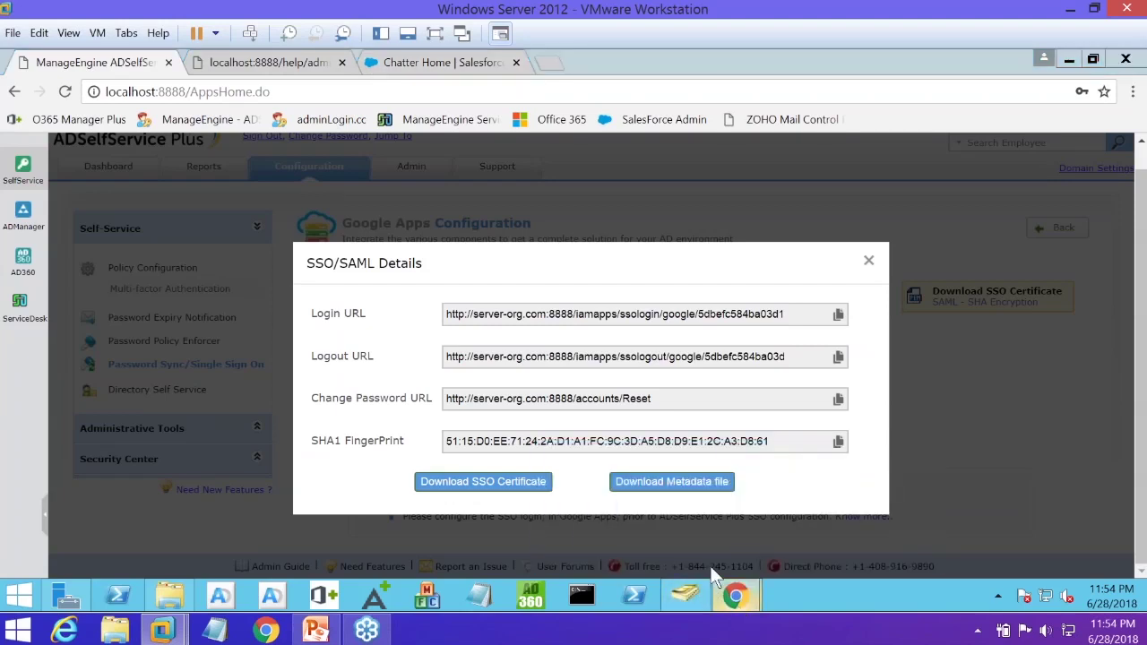
pyautogui.moveTo(734, 602)
pyautogui.click(659, 519)
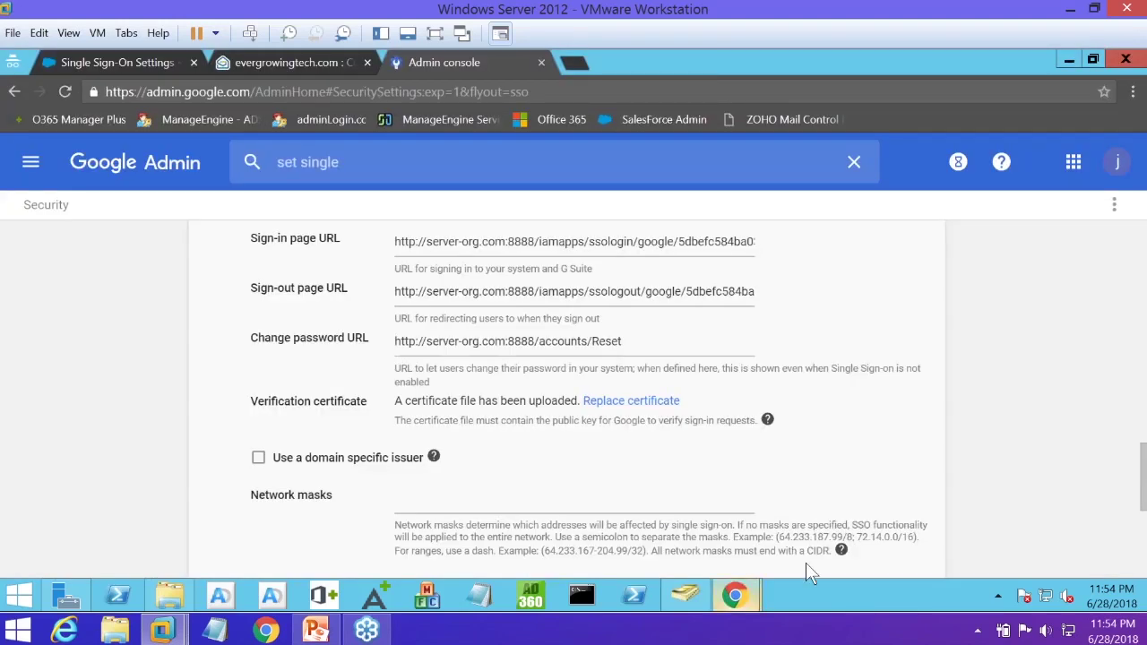
pyautogui.moveTo(735, 596)
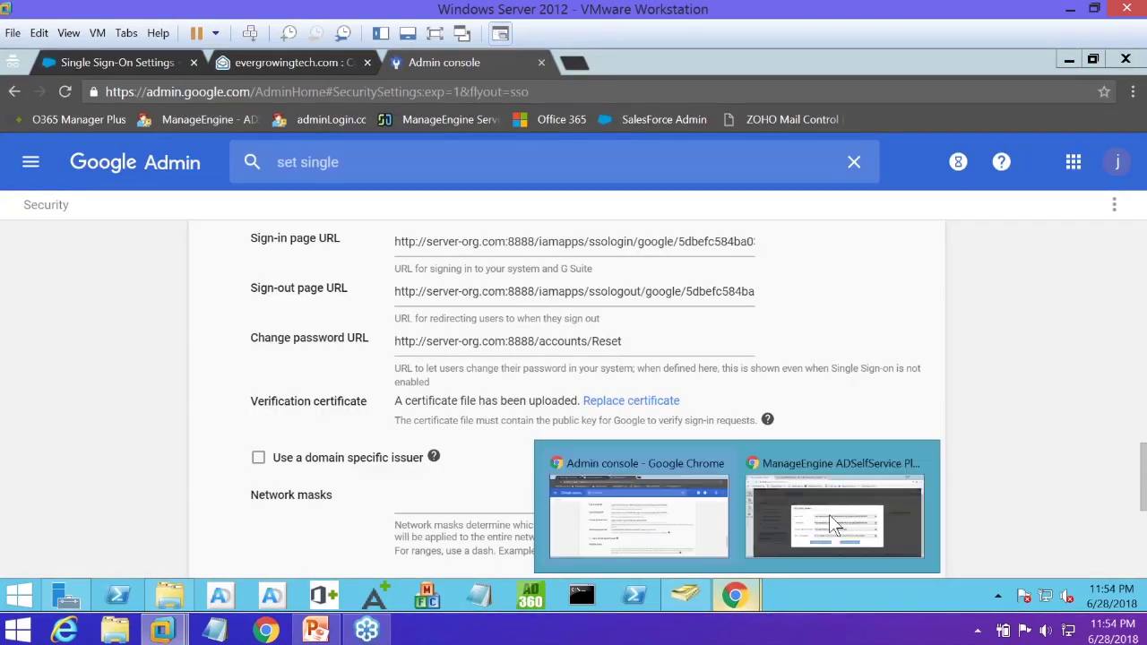
pyautogui.click(826, 514)
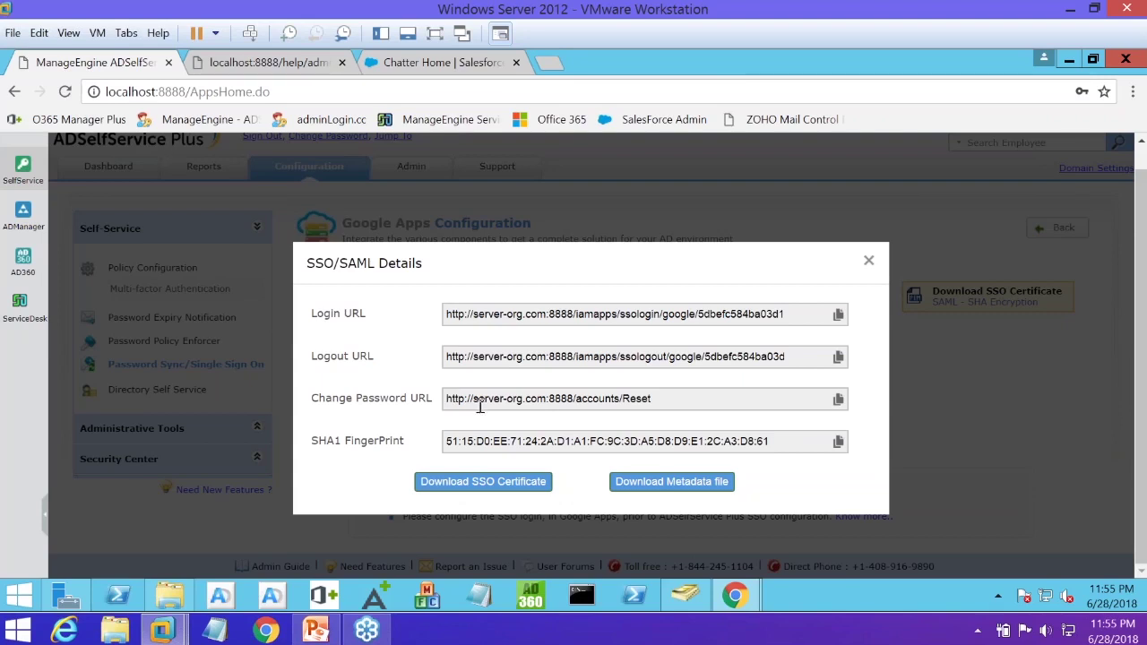
# Close the SSO/SAML details and bring the Google Admin console to the front
pyautogui.press('Escape')
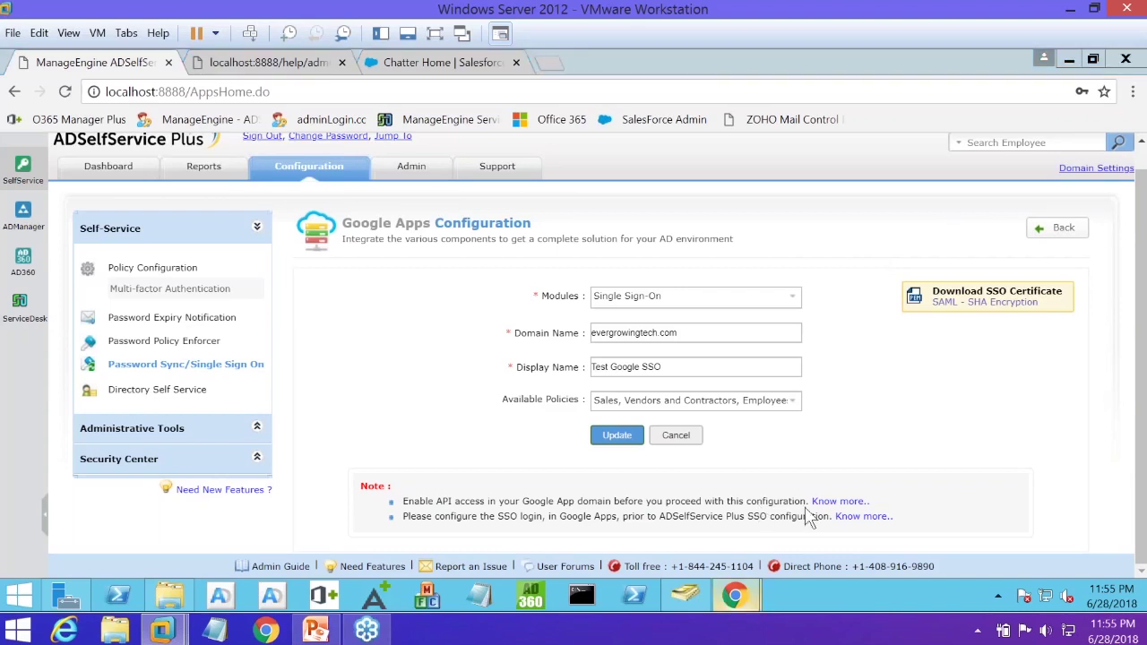
pyautogui.click(735, 595)
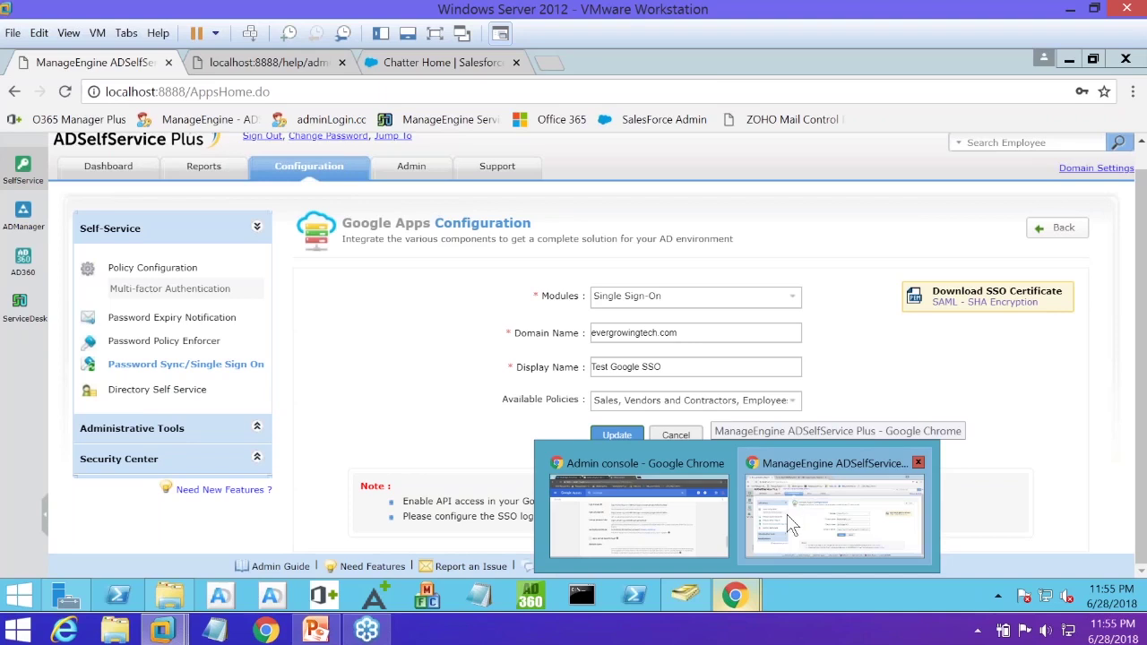
pyautogui.click(696, 512)
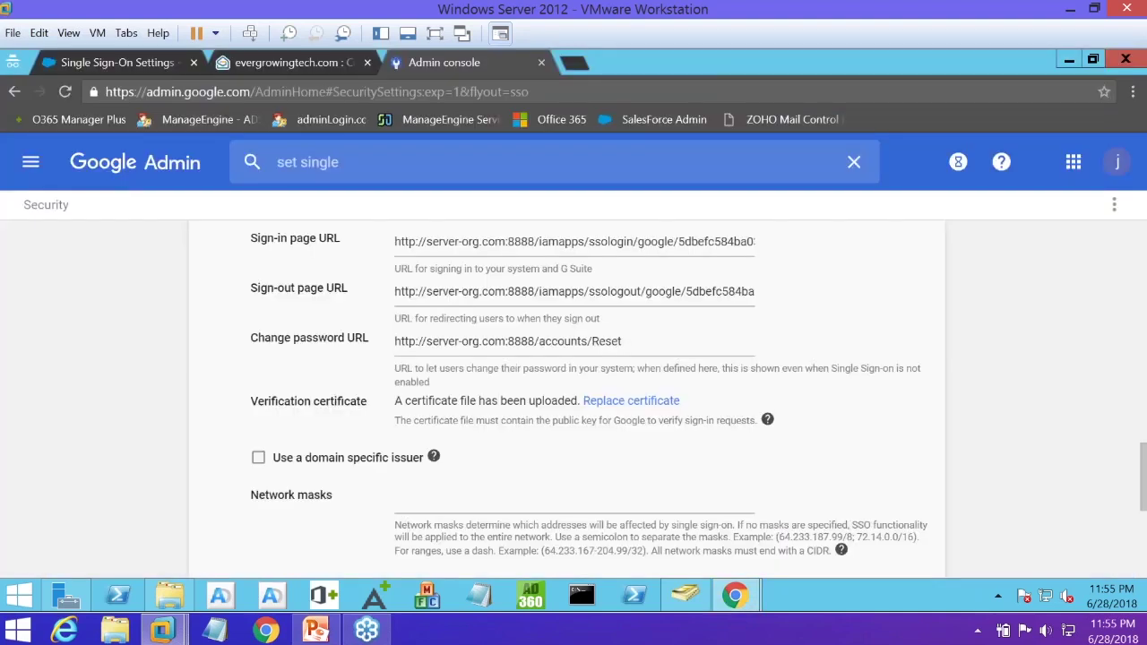
# Open Salesforce's Single Sign-On Settings from the SalesForce Admin bookmark
pyautogui.click(620, 116)
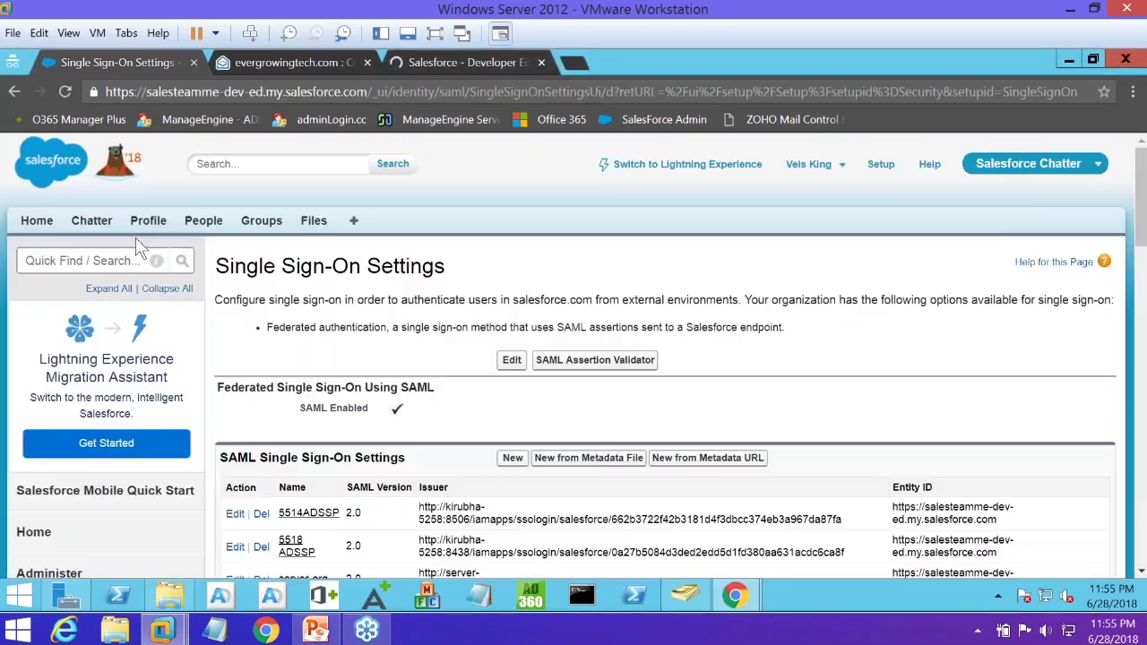
# Review Salesforce's ADSSP SAML entries, edit server-org, then return to ADSelfService Plus
pyautogui.scroll(-1, 157, 426)
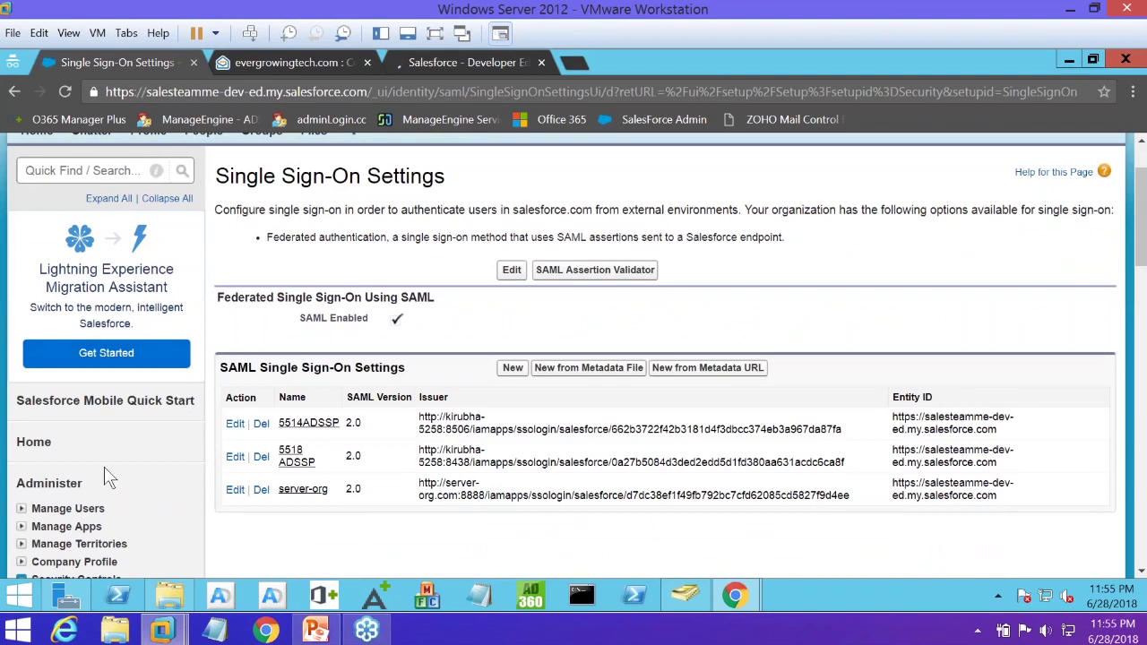
pyautogui.scroll(-1, 108, 484)
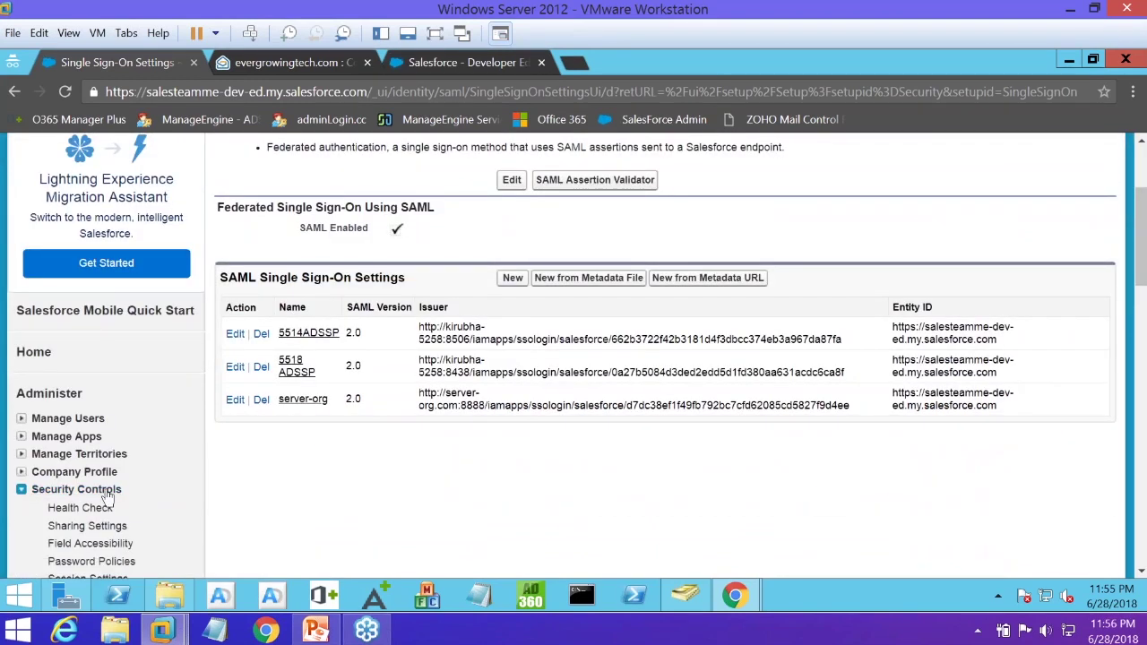
pyautogui.scroll(-1, 105, 498)
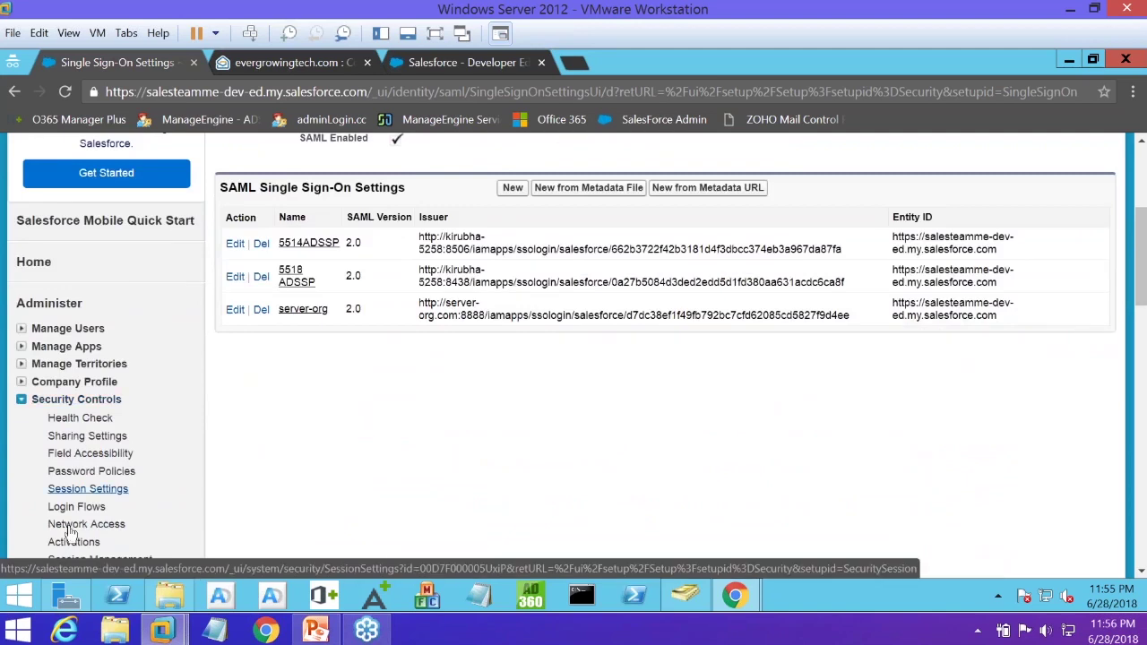
pyautogui.scroll(-2, 70, 533)
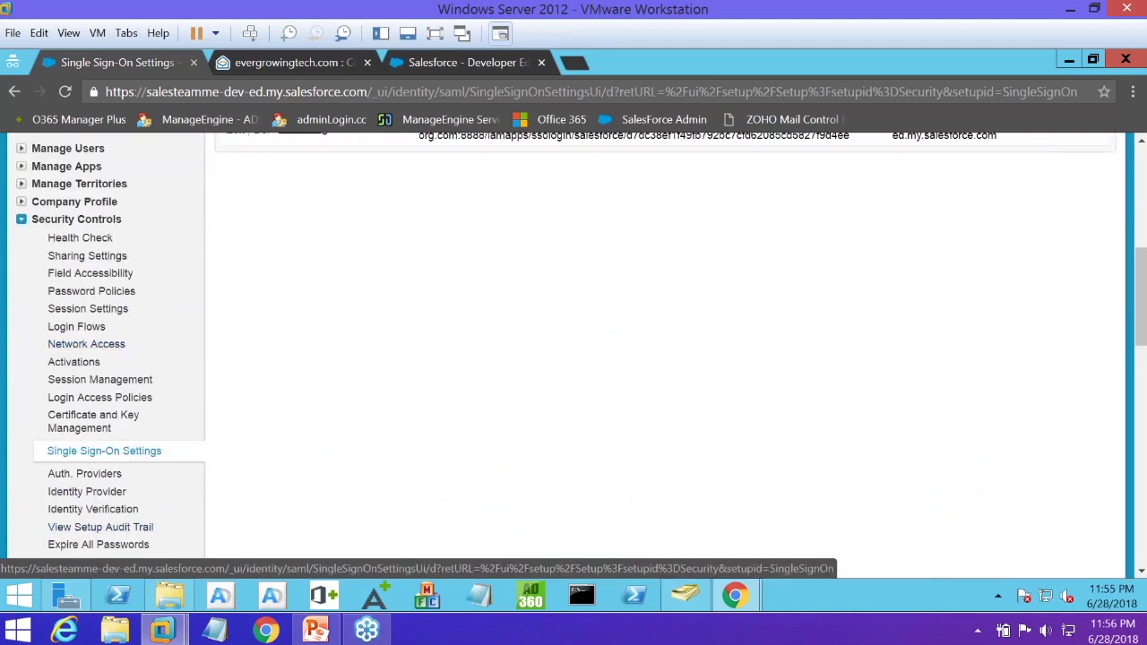
pyautogui.scroll(4, 504, 399)
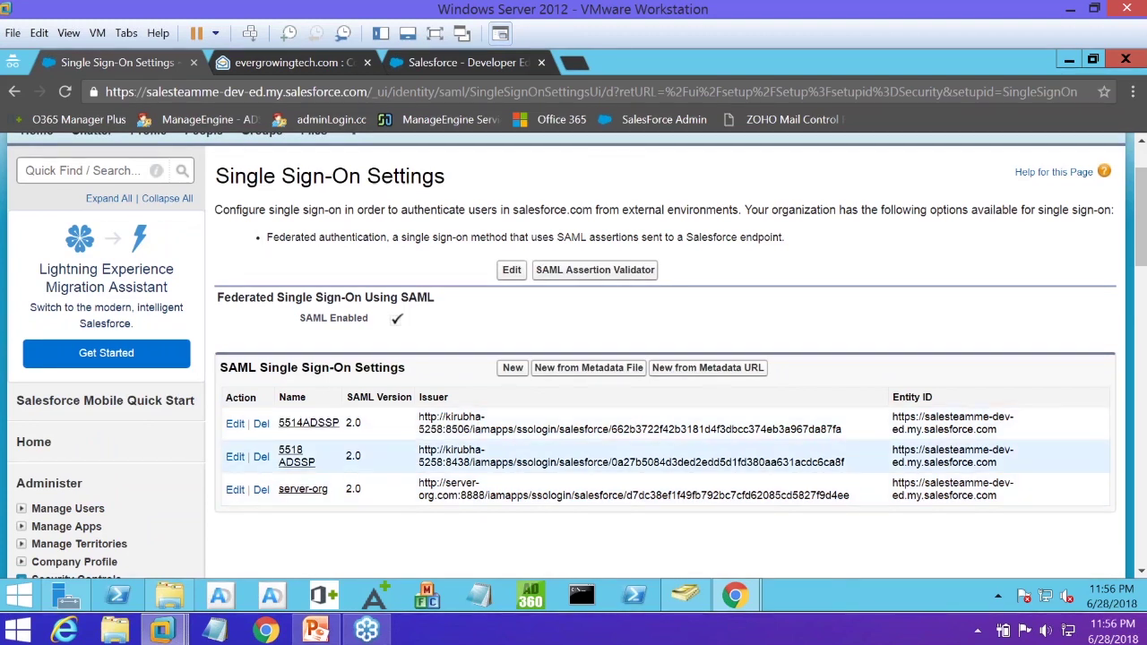
pyautogui.click(236, 492)
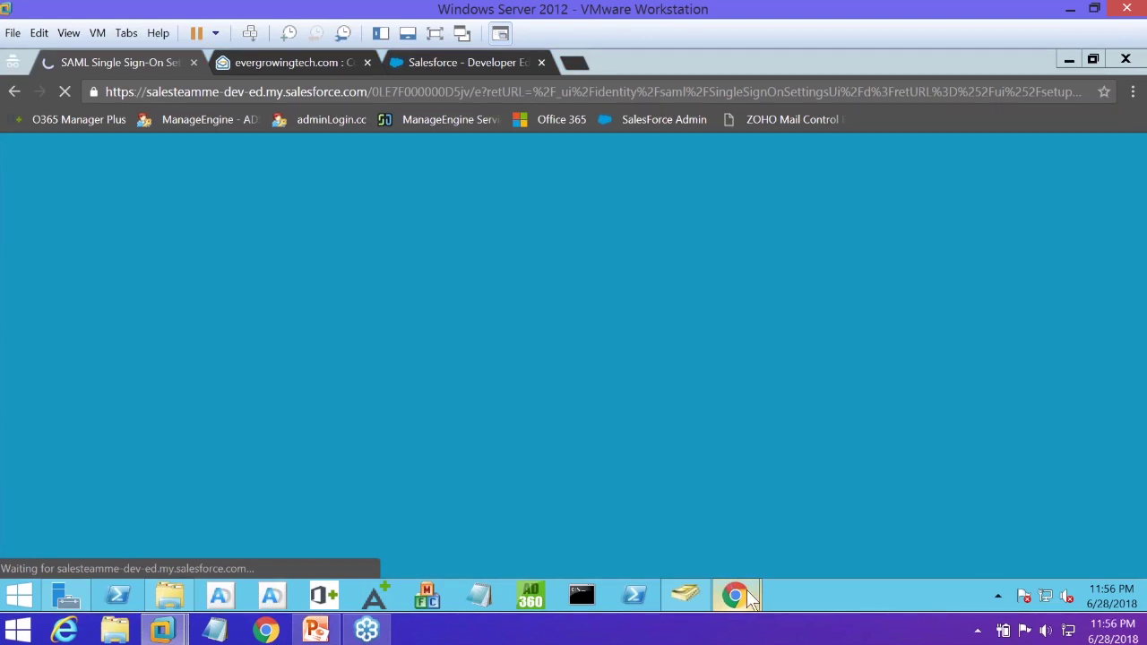
pyautogui.moveTo(751, 599)
pyautogui.click(806, 511)
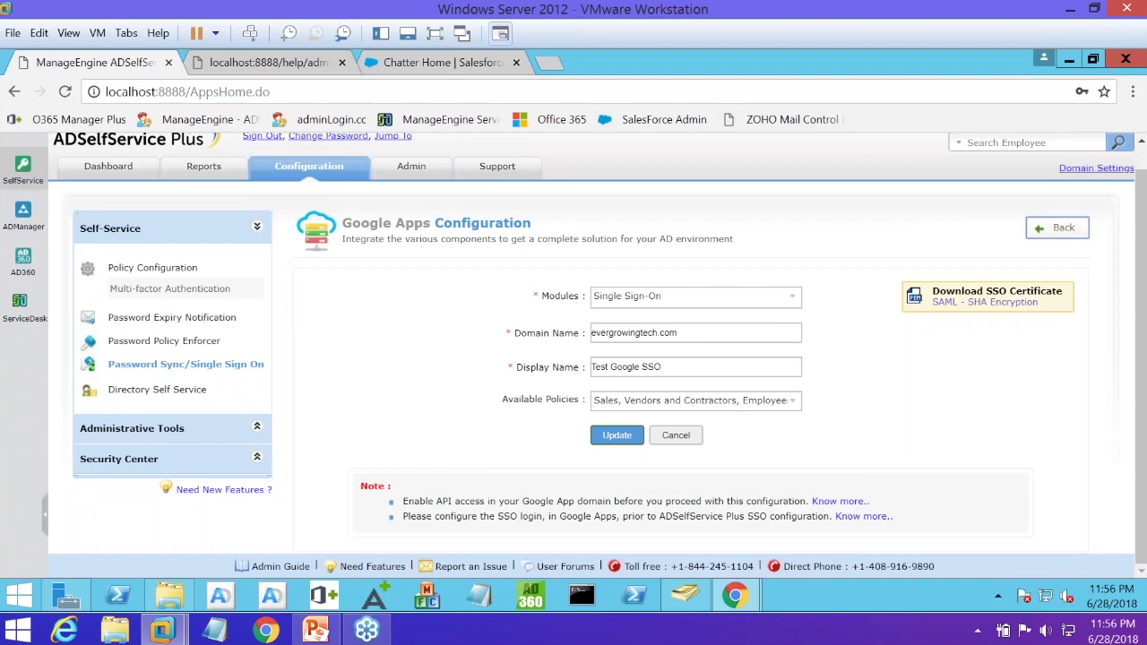
# Go back from the edit form and open the Google Apps list showing evergrowingtech.com and vdstesting.comuv.com
pyautogui.click(1058, 227)
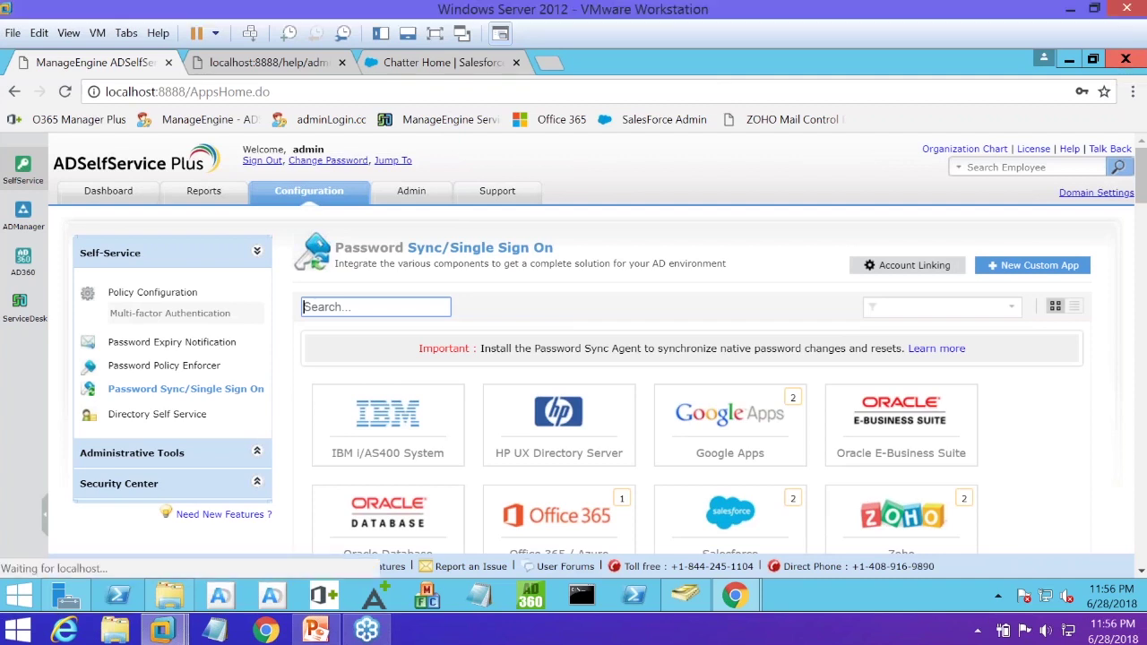
pyautogui.scroll(-1, 838, 376)
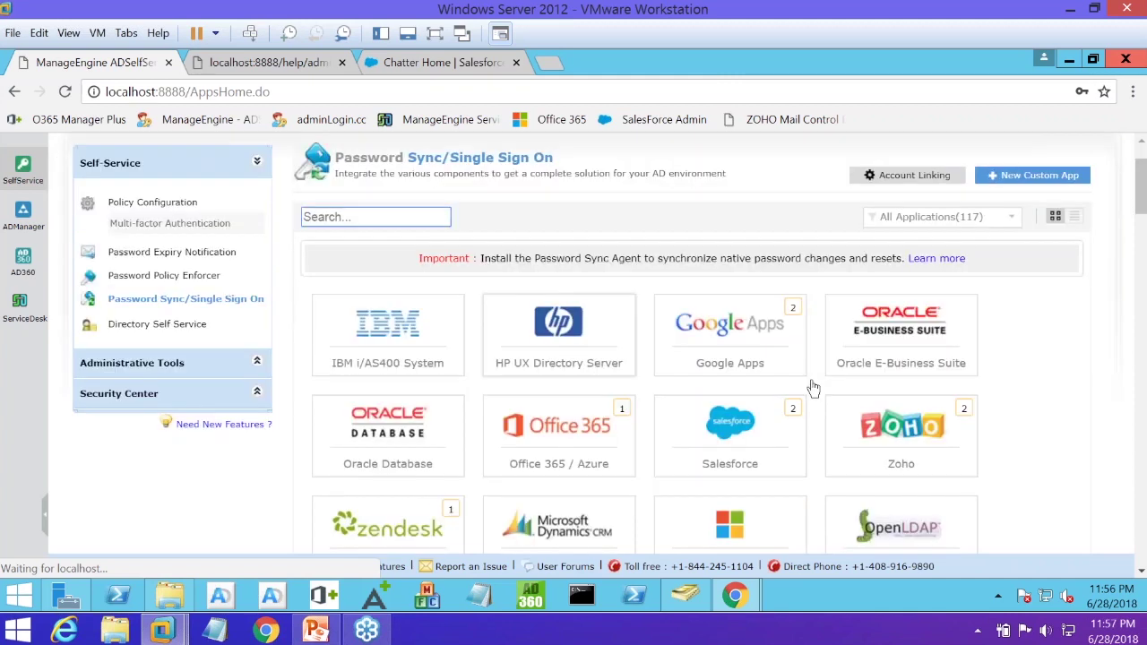
pyautogui.click(735, 423)
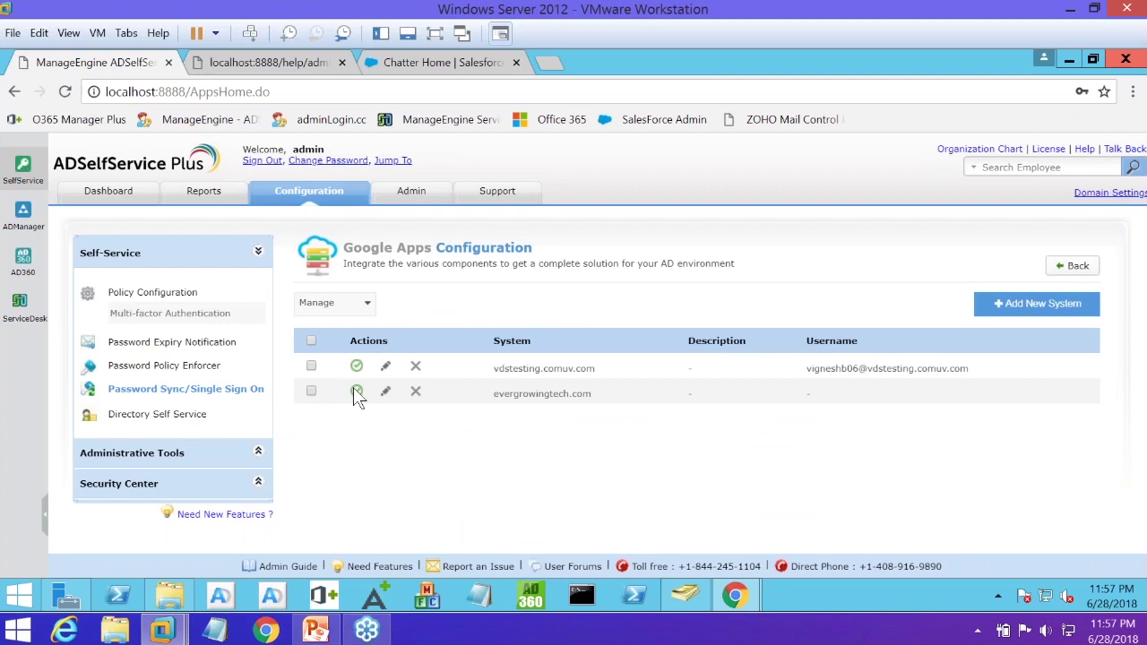
# Return to the Password Sync/Single Sign On applications and open the Salesforce tile
pyautogui.click(224, 395)
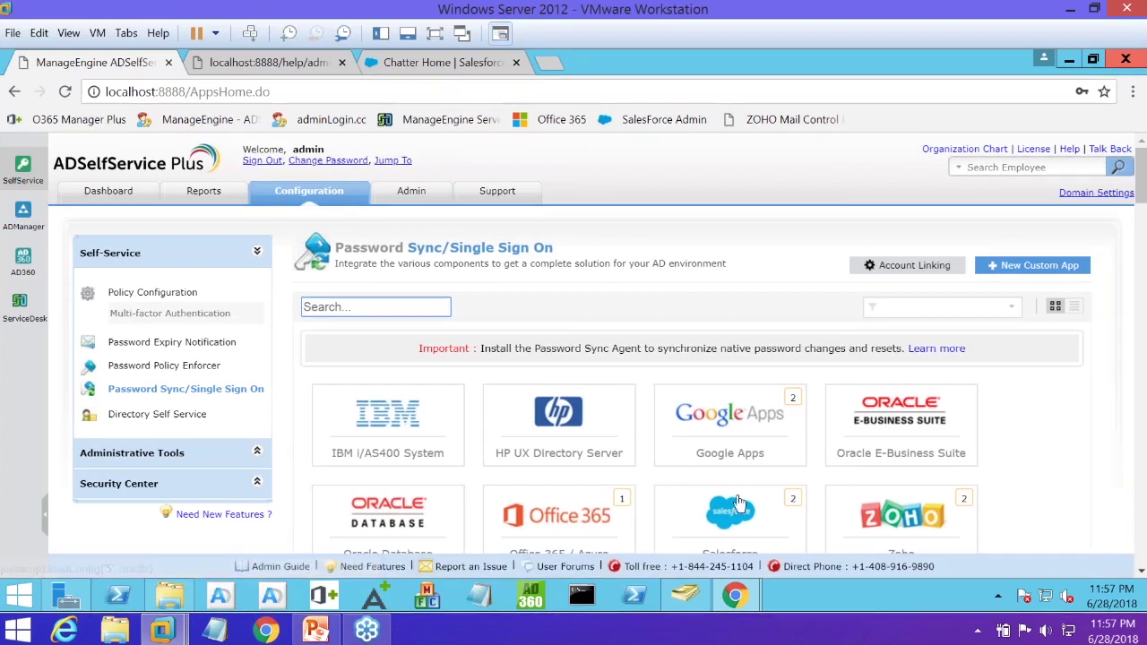
pyautogui.scroll(-1, 735, 501)
pyautogui.click(733, 429)
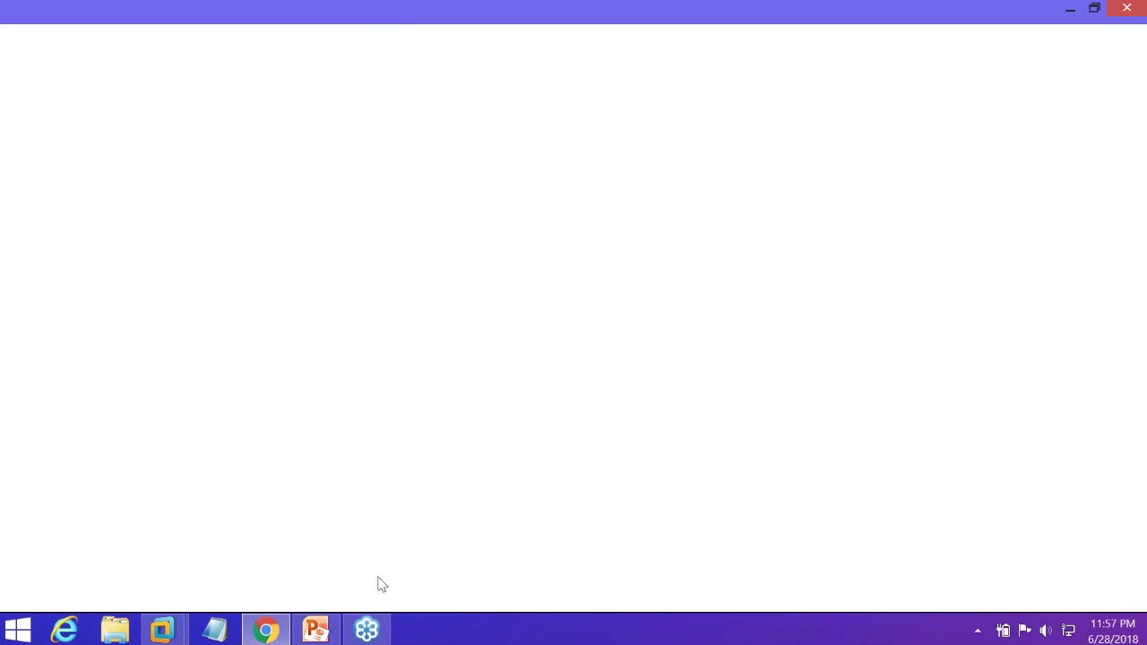
# Load the ADSelfService Plus demo site in host Chrome, then return to the Windows Server 2012 VM
pyautogui.click(164, 631)
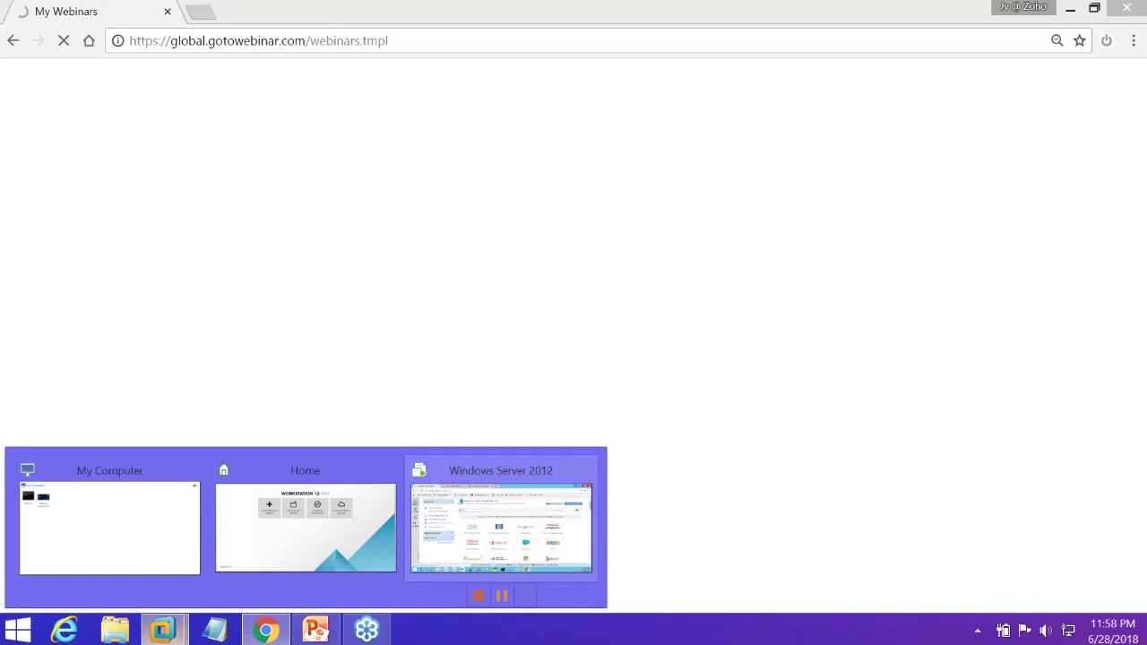
pyautogui.hotkey('ctrl', 'l')
pyautogui.write('demo.admanagerplus.com')
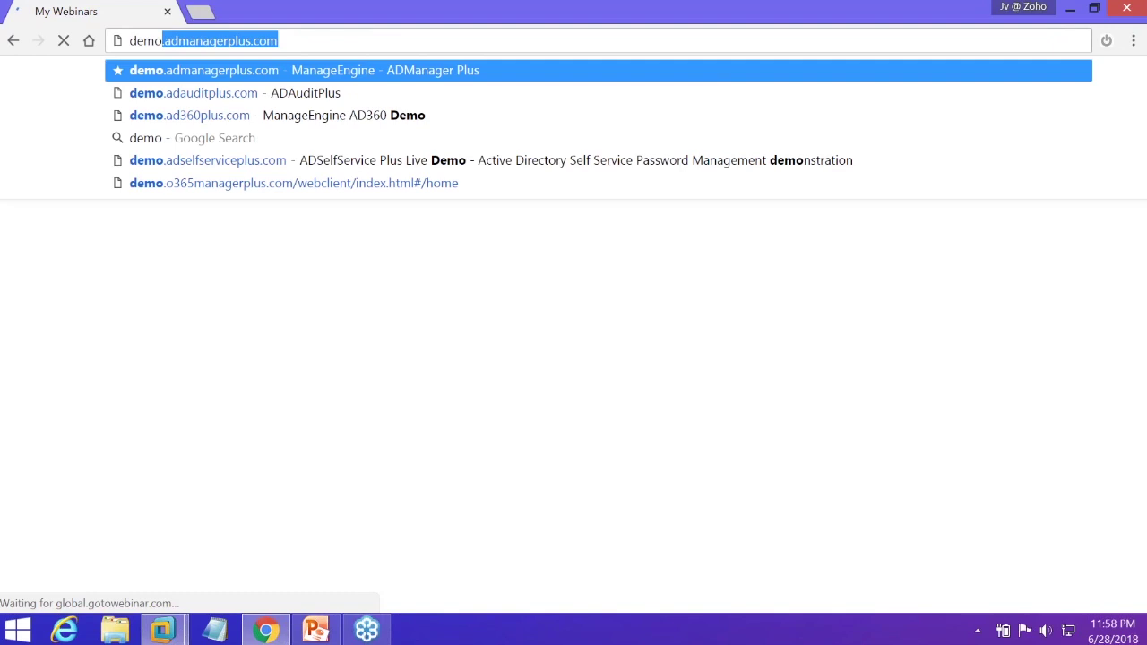
pyautogui.press('Down')
pyautogui.press('Down')
pyautogui.press('Down')
pyautogui.press('Down')
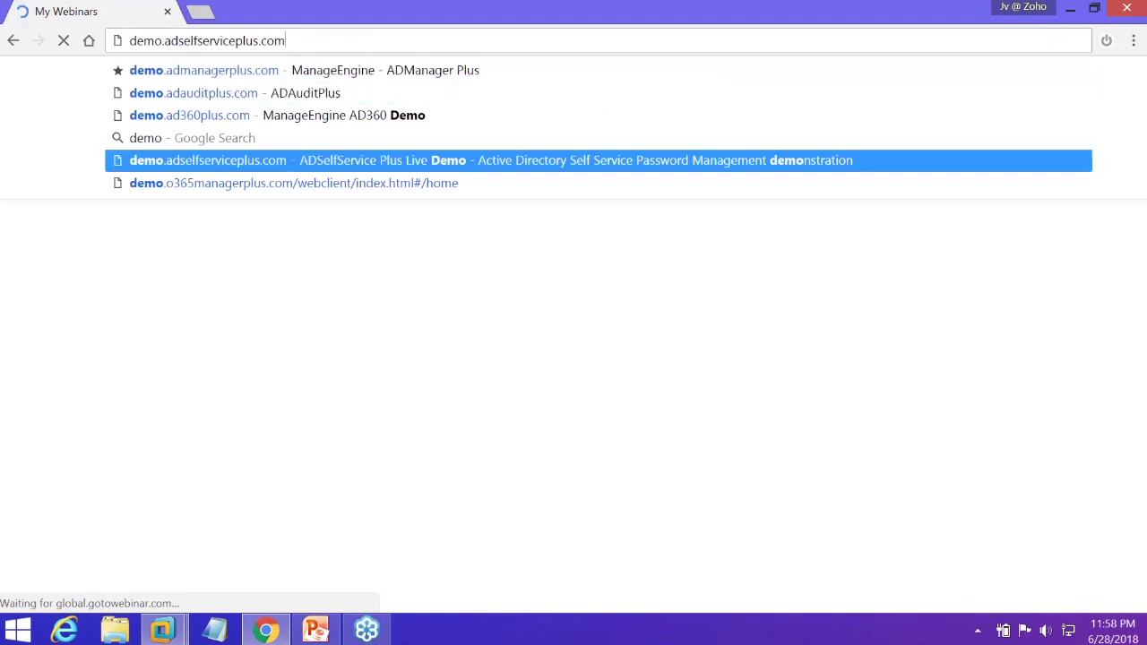
pyautogui.press('Return')
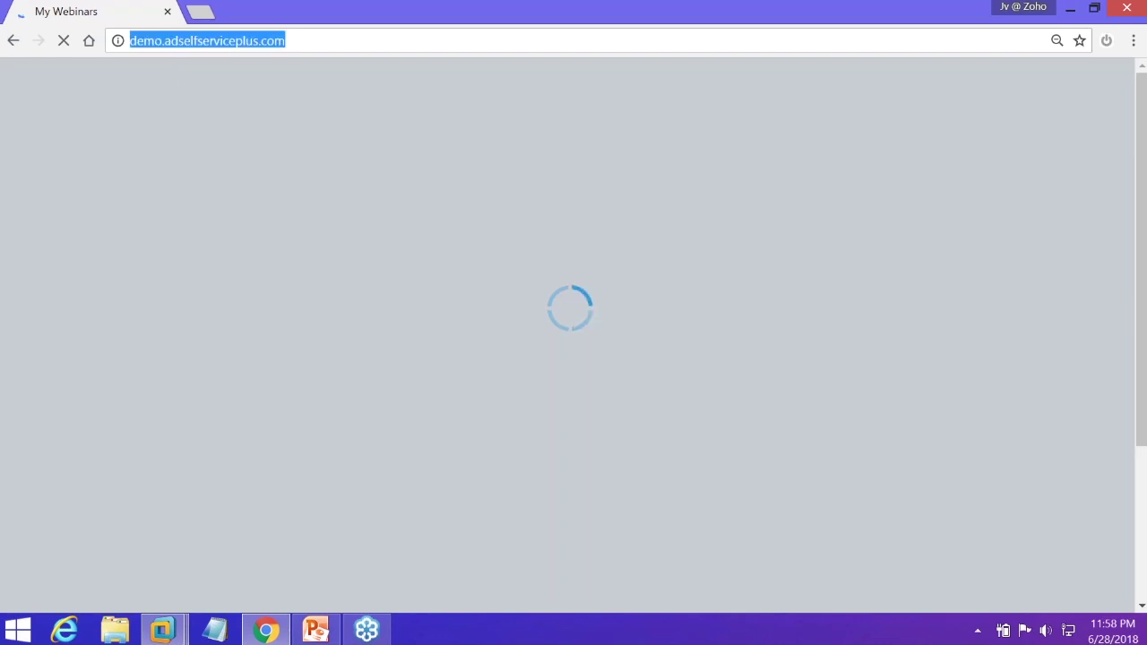
pyautogui.press('Down')
pyautogui.click(923, 462)
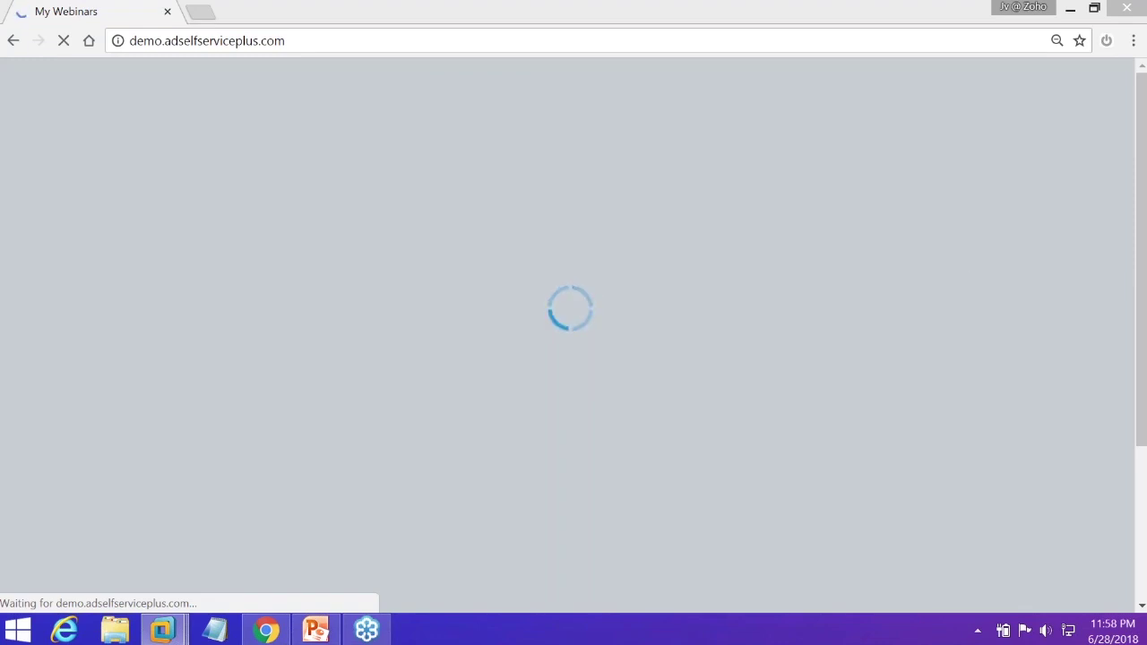
pyautogui.press('Return')
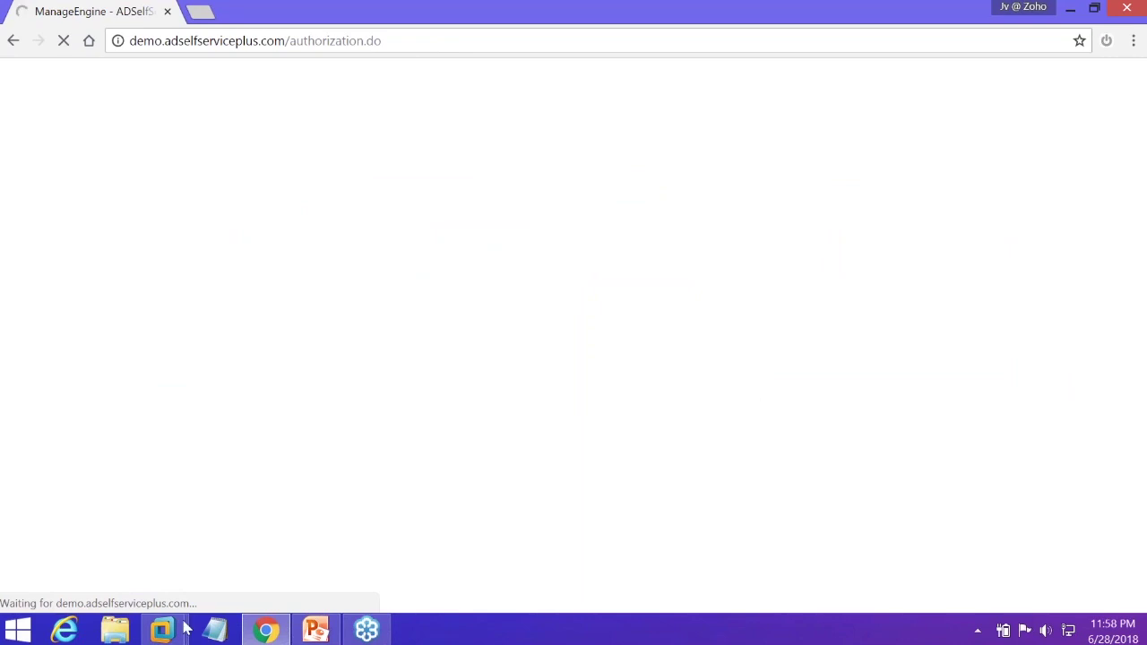
pyautogui.moveTo(164, 631)
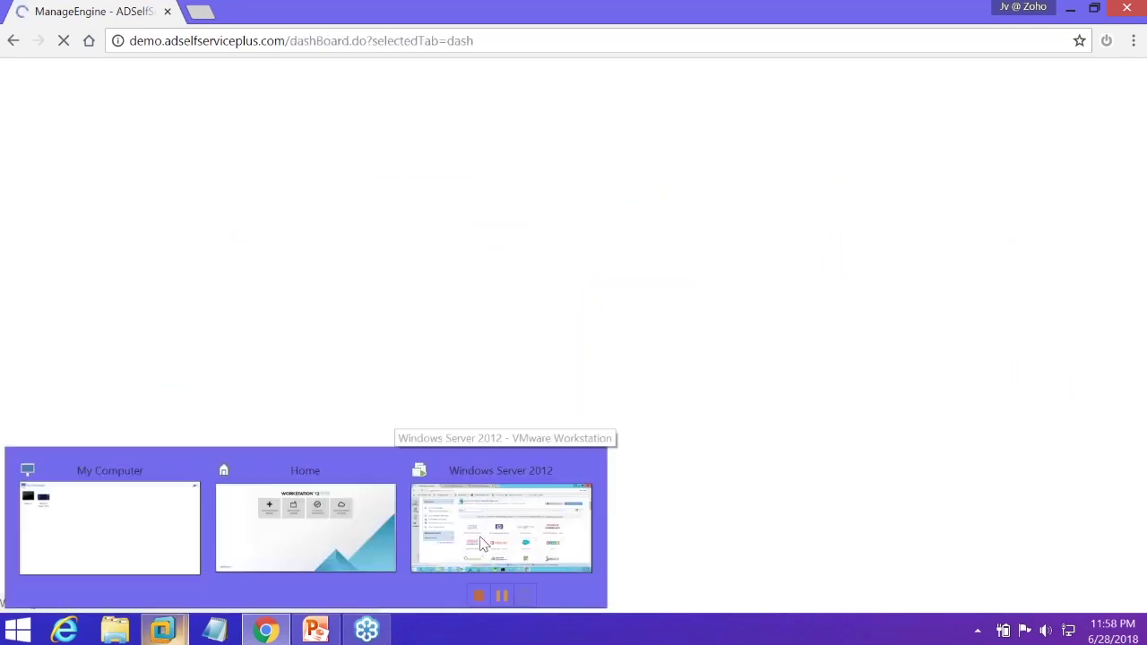
pyautogui.click(481, 544)
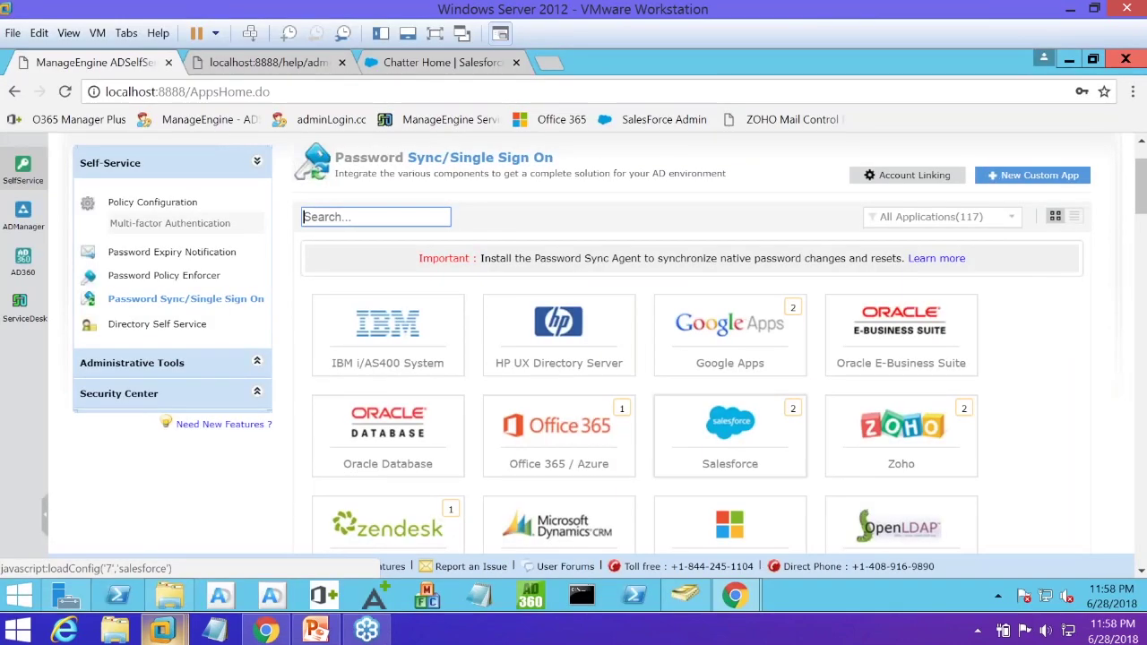
# Select the VM's Salesforce tile, then switch to the host browser's ADSelfService Plus demo
pyautogui.click(731, 428)
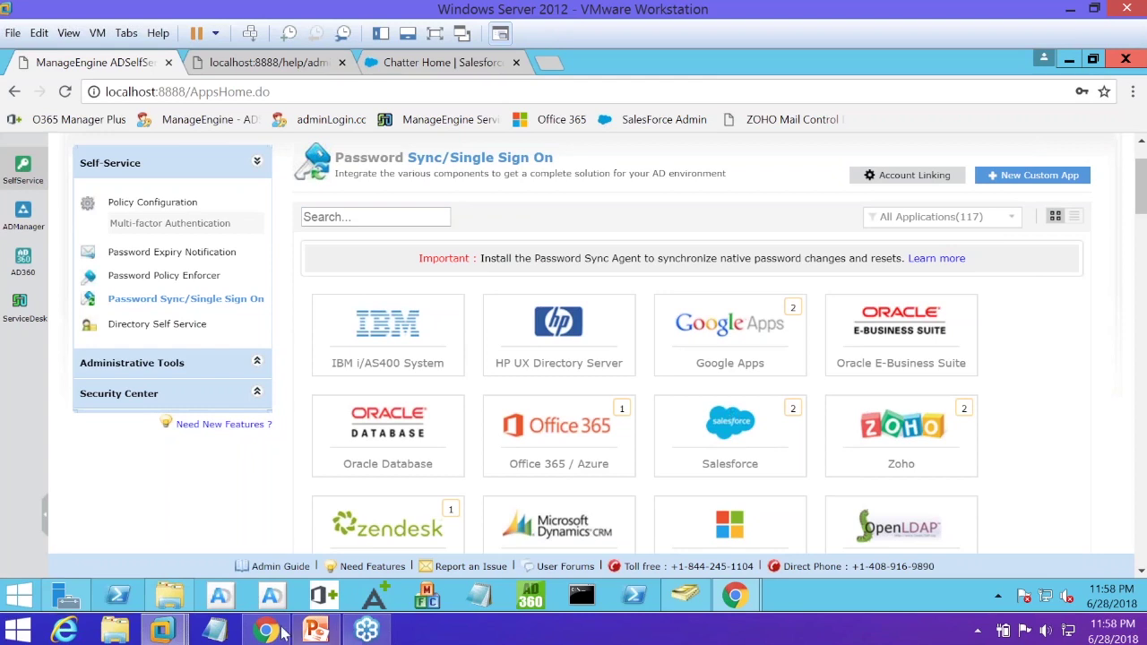
pyautogui.moveTo(282, 632)
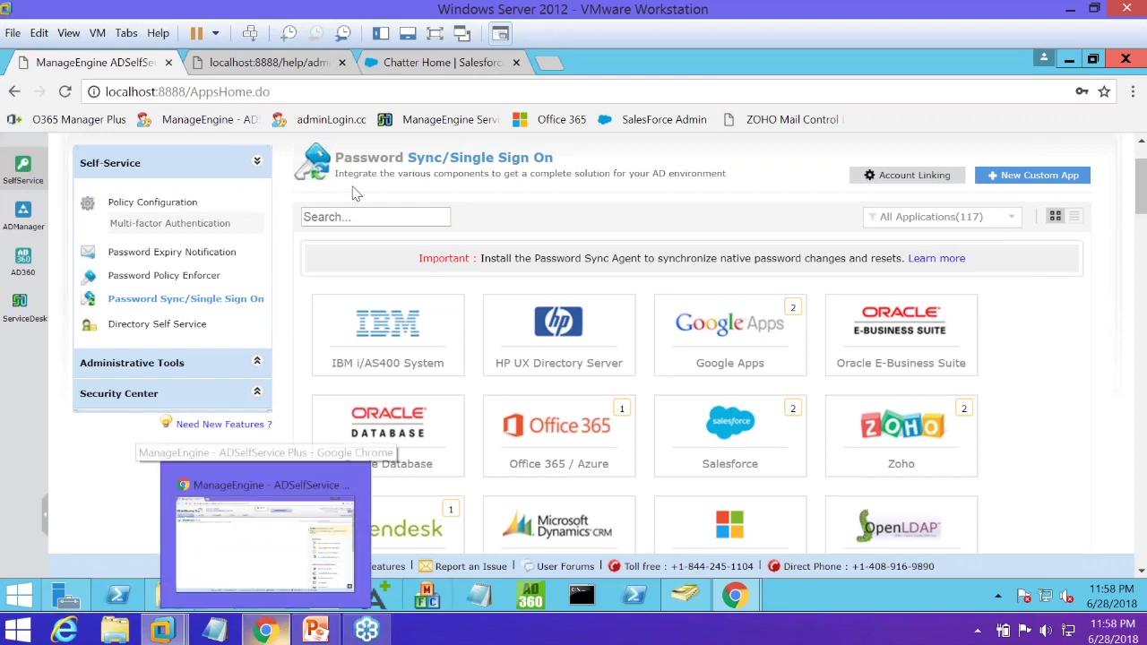
pyautogui.click(265, 538)
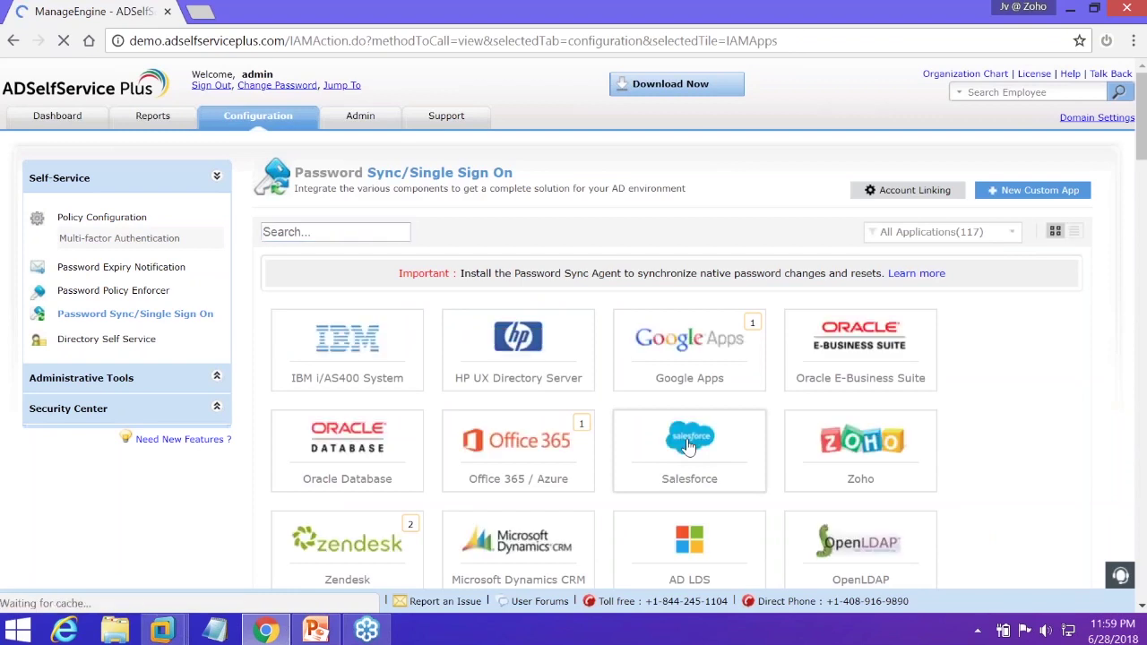
# Look over the demo's Salesforce configuration form, then return to the VM's two evergrowingtech.com Salesforce systems
pyautogui.click(689, 446)
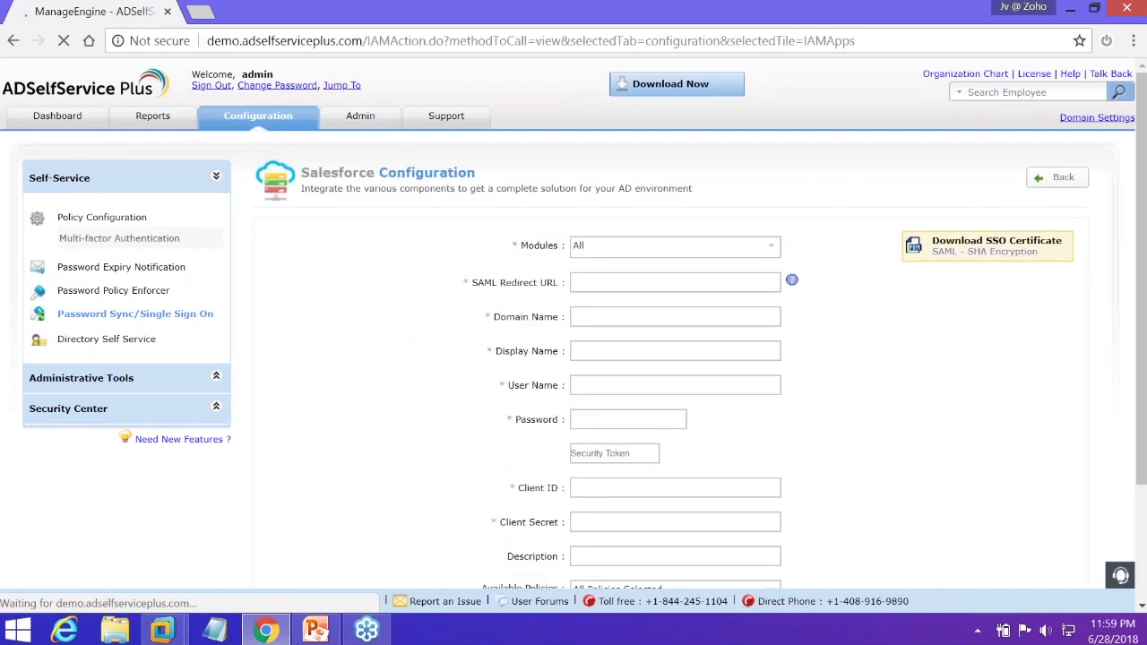
pyautogui.scroll(-3, 676, 287)
pyautogui.scroll(3, 789, 215)
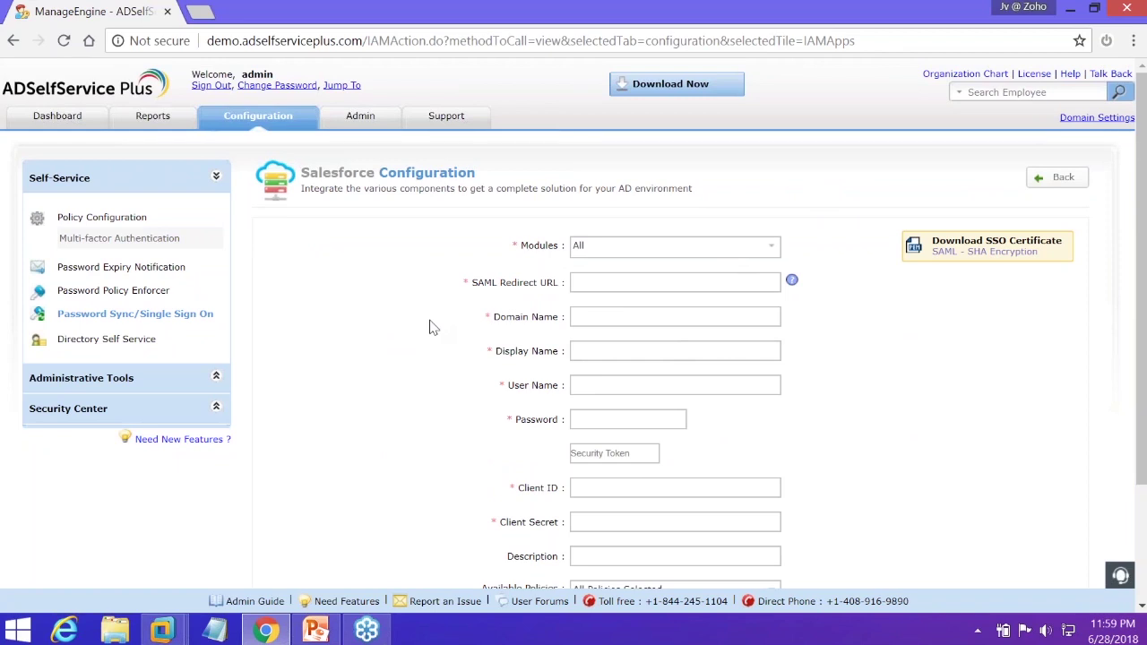
pyautogui.scroll(-2, 484, 359)
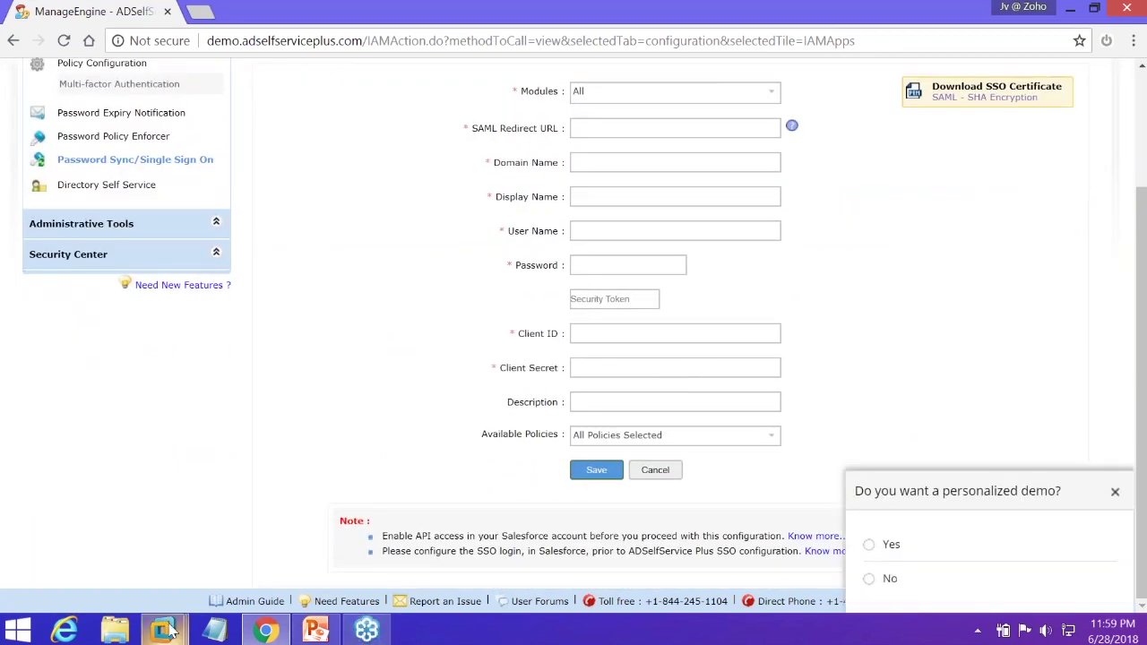
pyautogui.moveTo(163, 630)
pyautogui.click(582, 532)
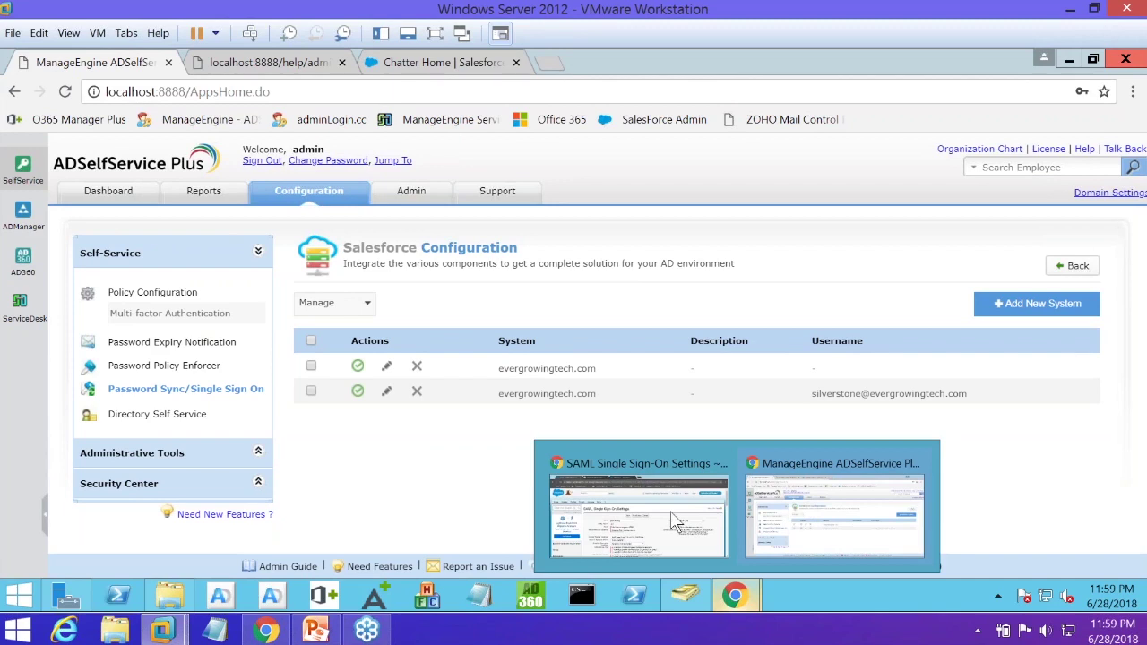
pyautogui.click(630, 452)
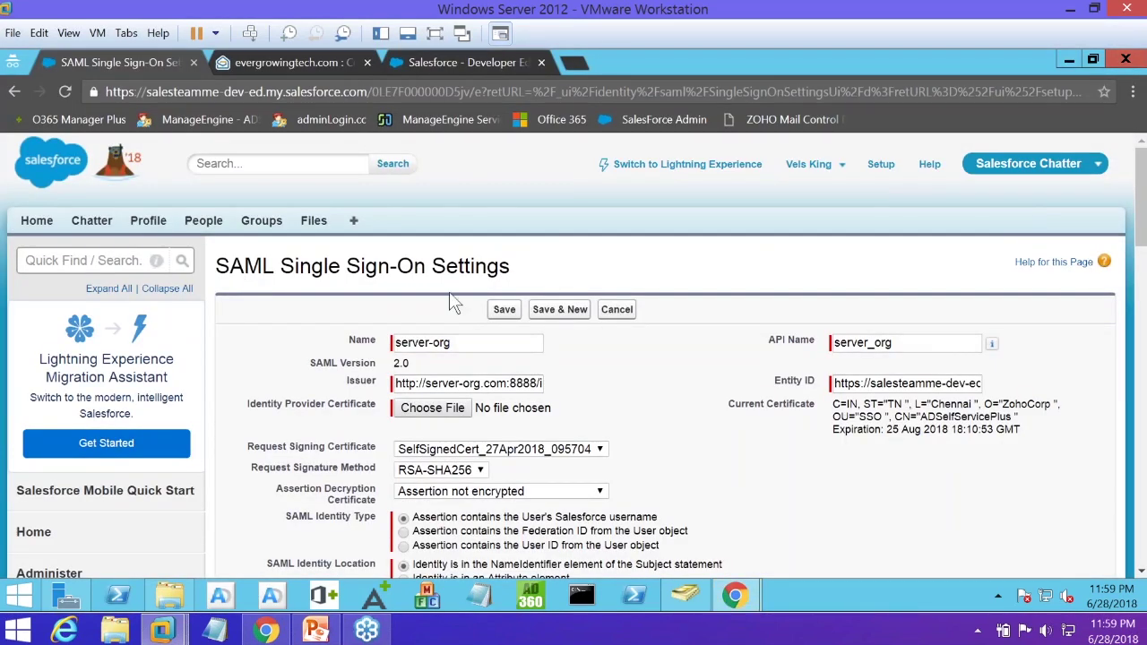
pyautogui.scroll(-2, 450, 296)
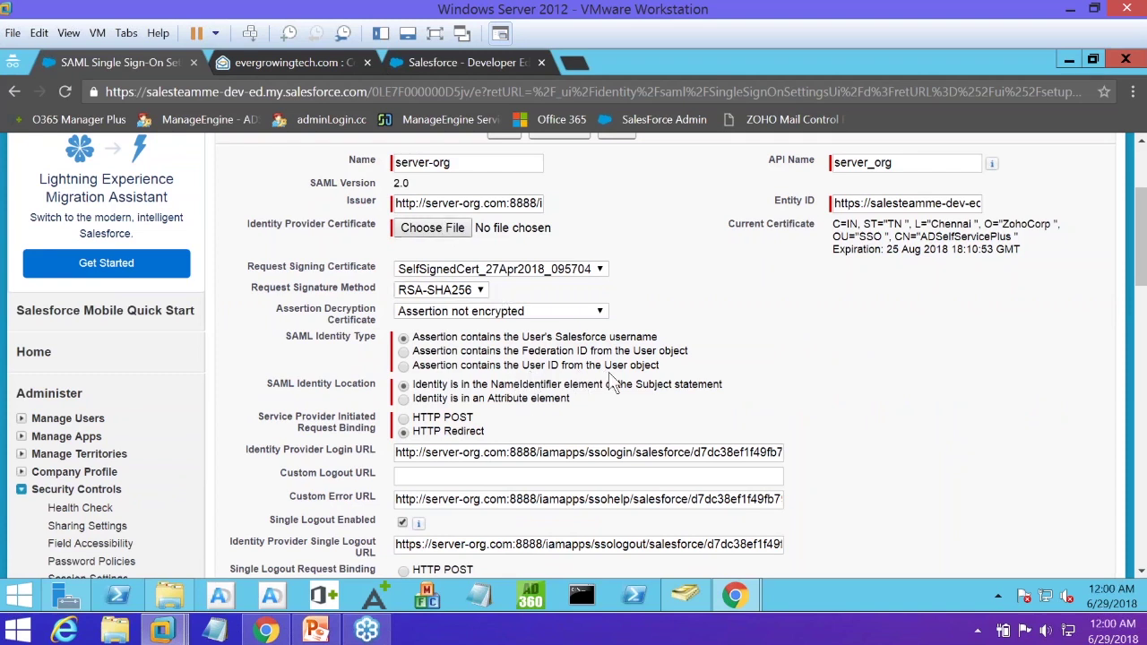
pyautogui.scroll(1, 453, 357)
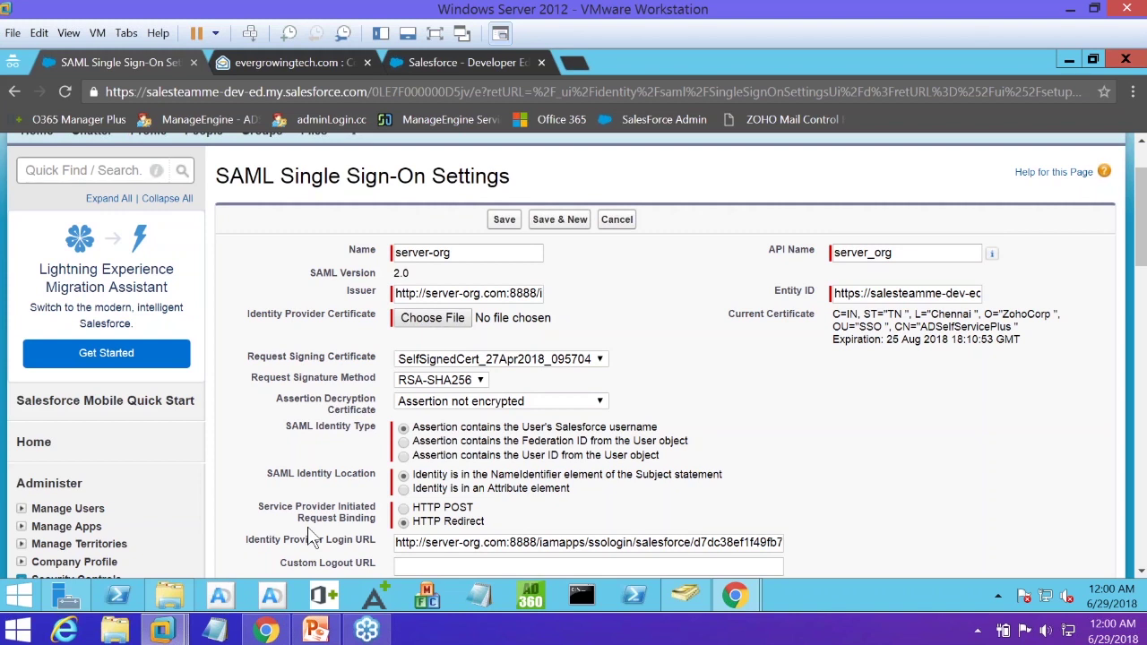
pyautogui.hotkey('alt', 'Tab')
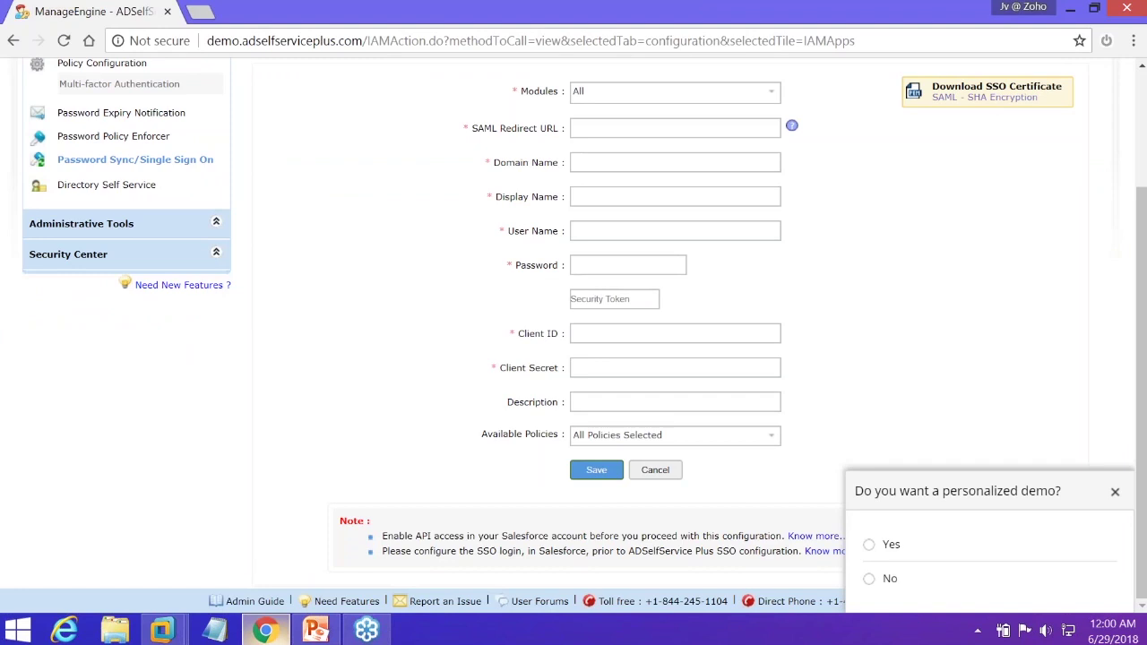
# View the SSO/SAML login and logout URLs, then open the Salesforce SSO admin guide
pyautogui.click(989, 106)
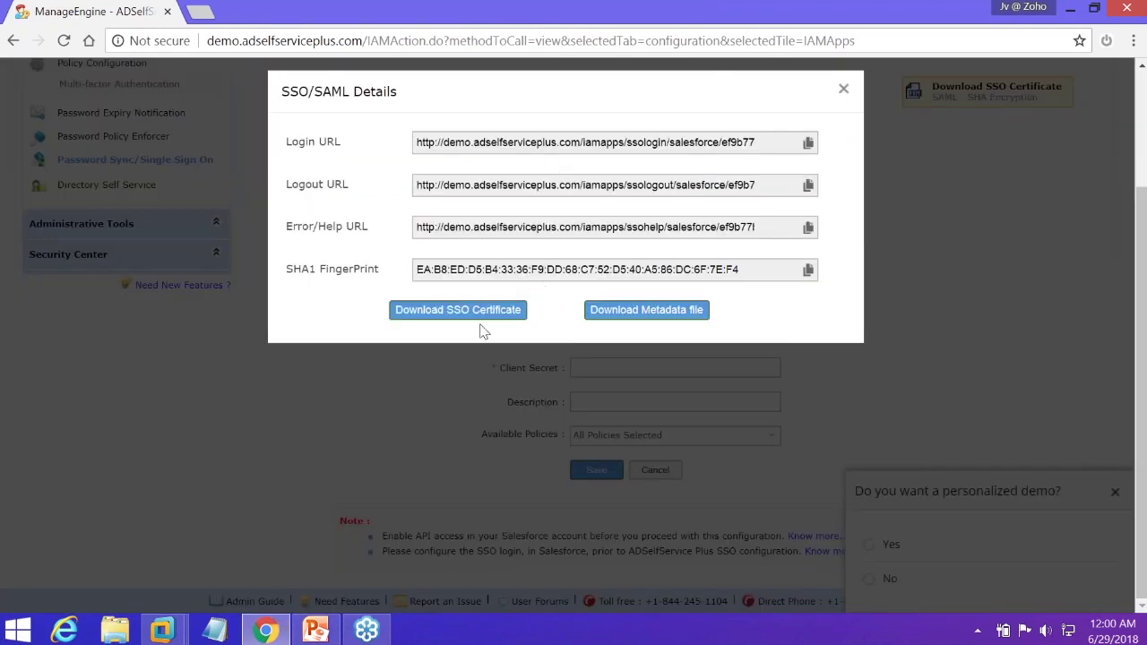
pyautogui.click(865, 115)
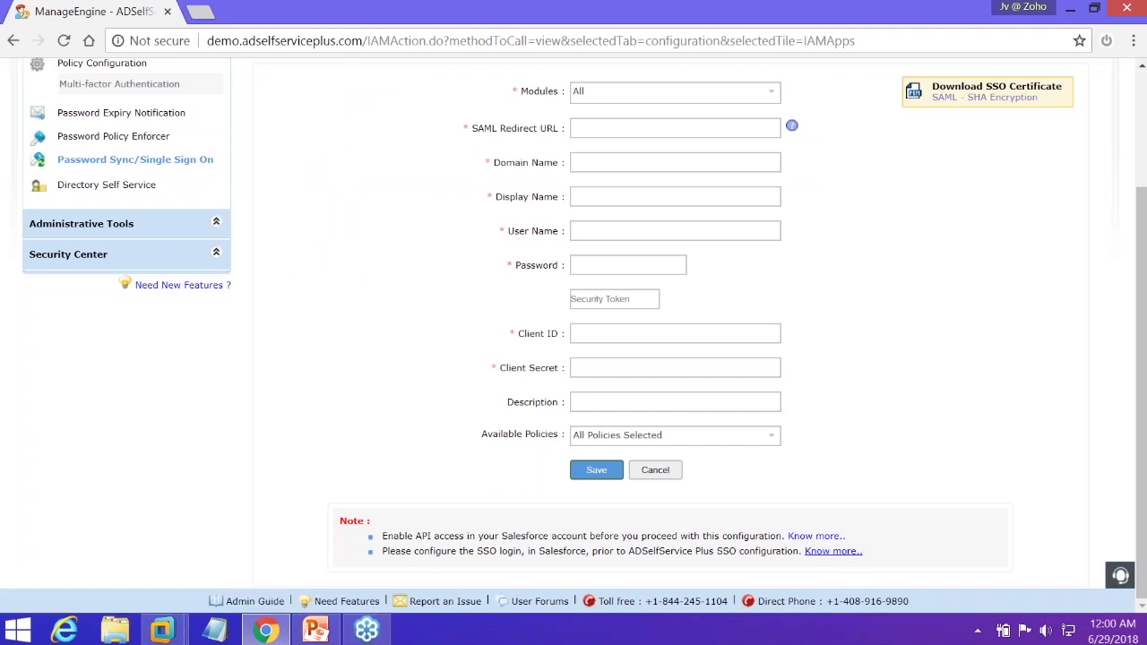
pyautogui.click(832, 551)
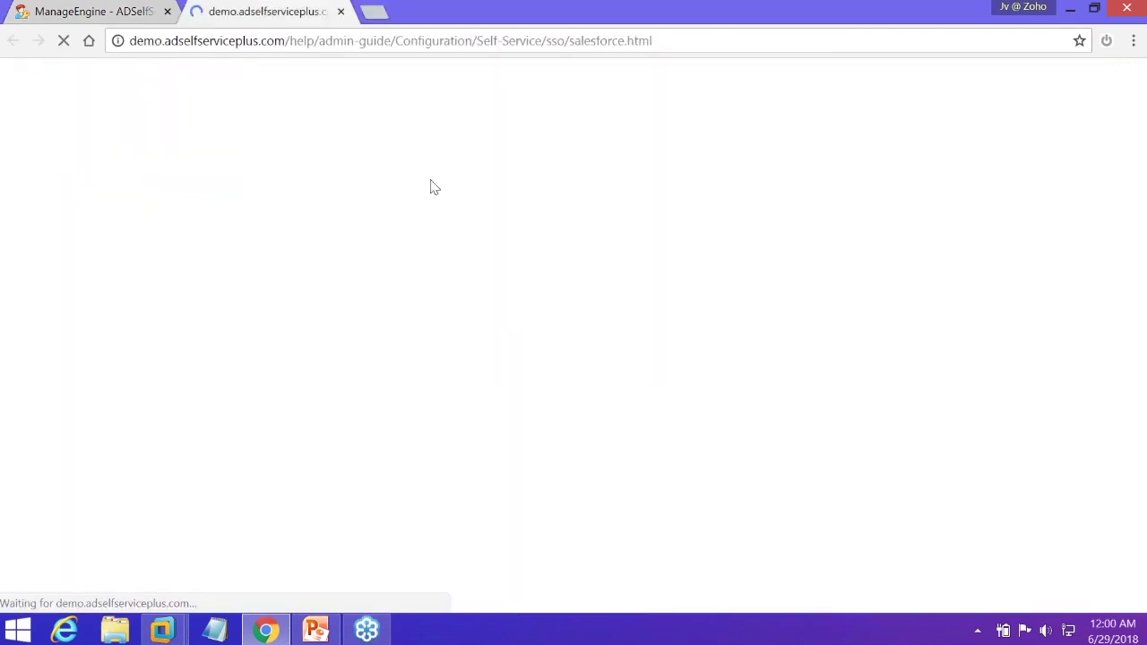
# Read through the Salesforce SAML SSO help steps, then bring the VM's Salesforce SAML settings forward
pyautogui.scroll(-2, 266, 188)
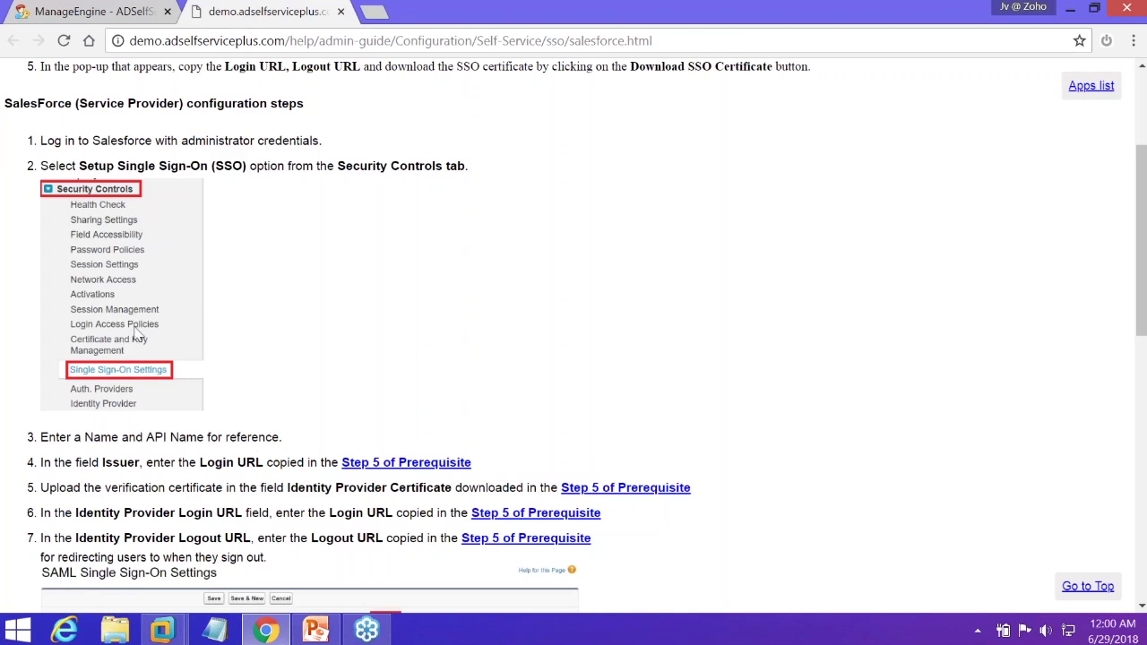
pyautogui.scroll(-2, 139, 328)
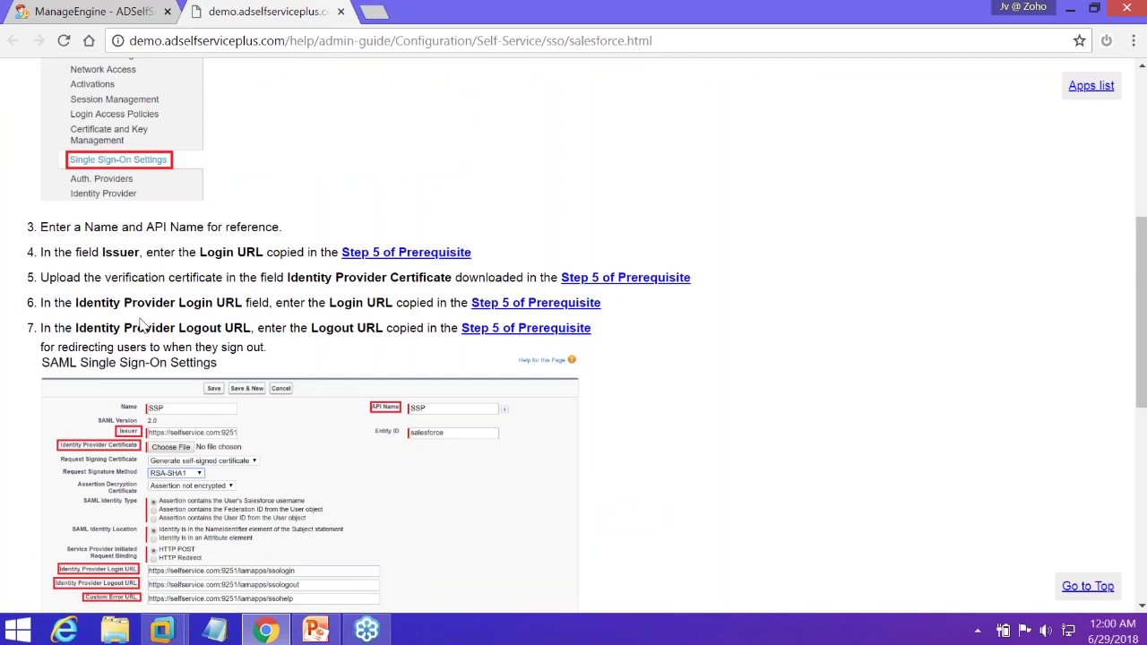
pyautogui.scroll(-5, 139, 325)
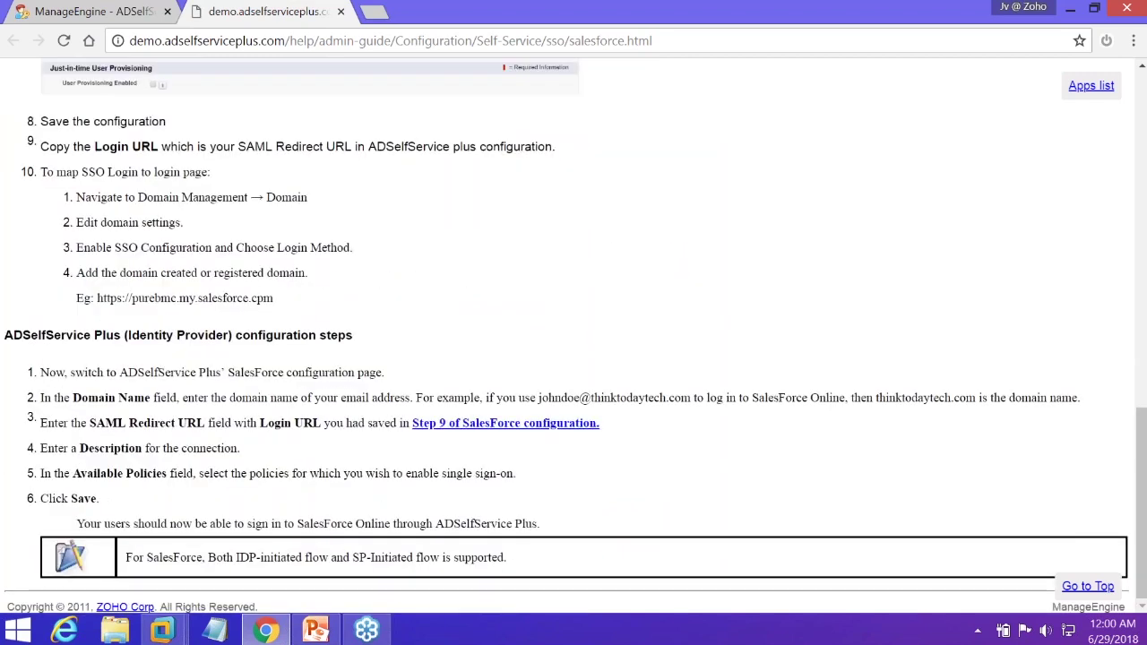
pyautogui.scroll(5, 139, 326)
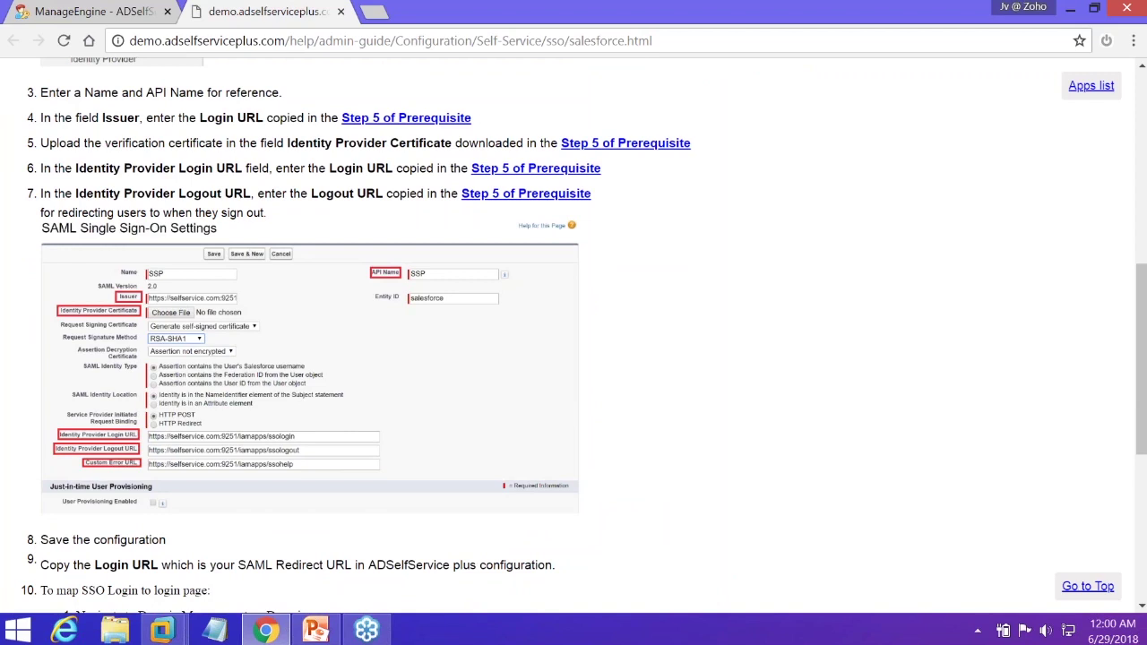
pyautogui.scroll(10, 139, 325)
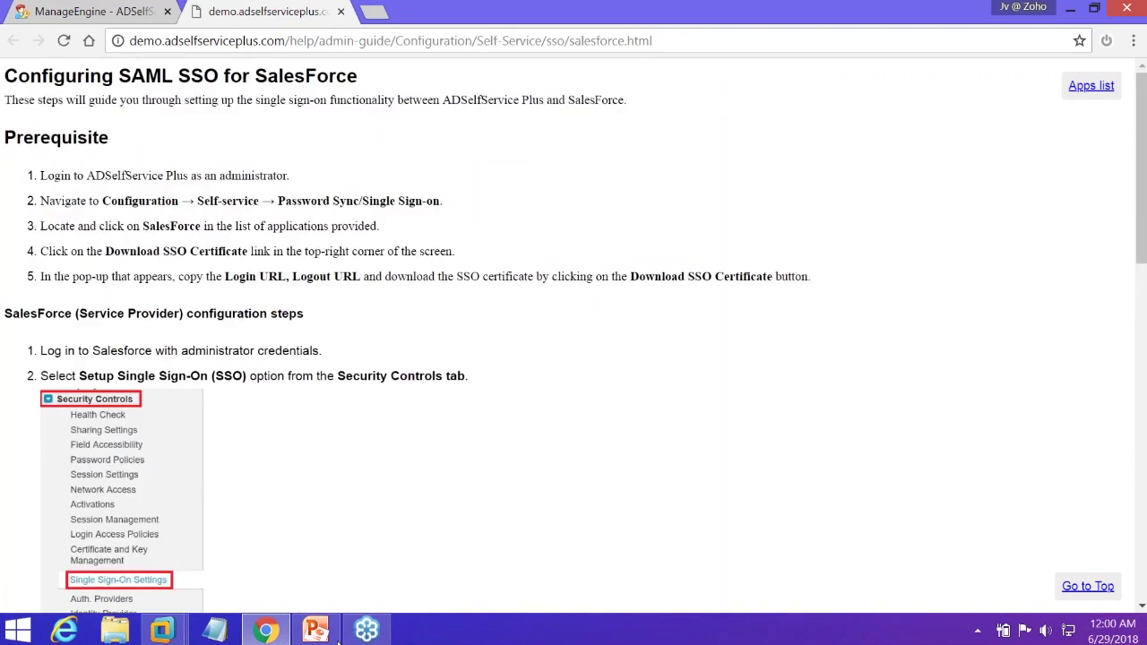
pyautogui.click(281, 630)
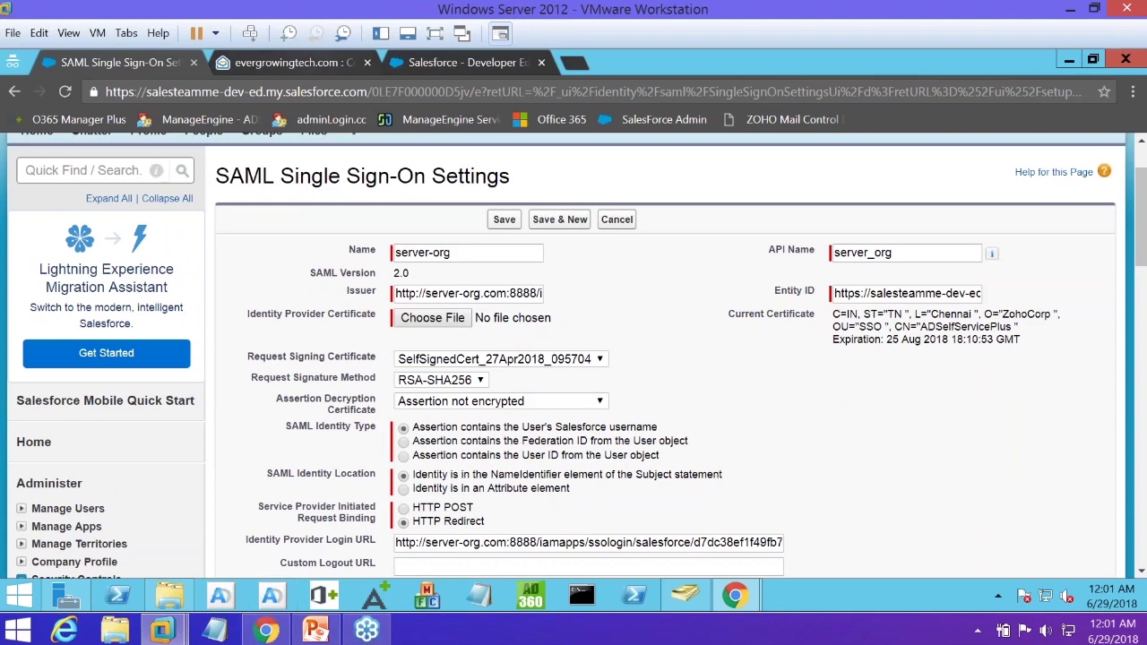
# Show Zoho Mail's SAML Authentication page with its server-org.com:8888 URLs and RSA algorithm
pyautogui.hotkey('ctrl', 'Tab')
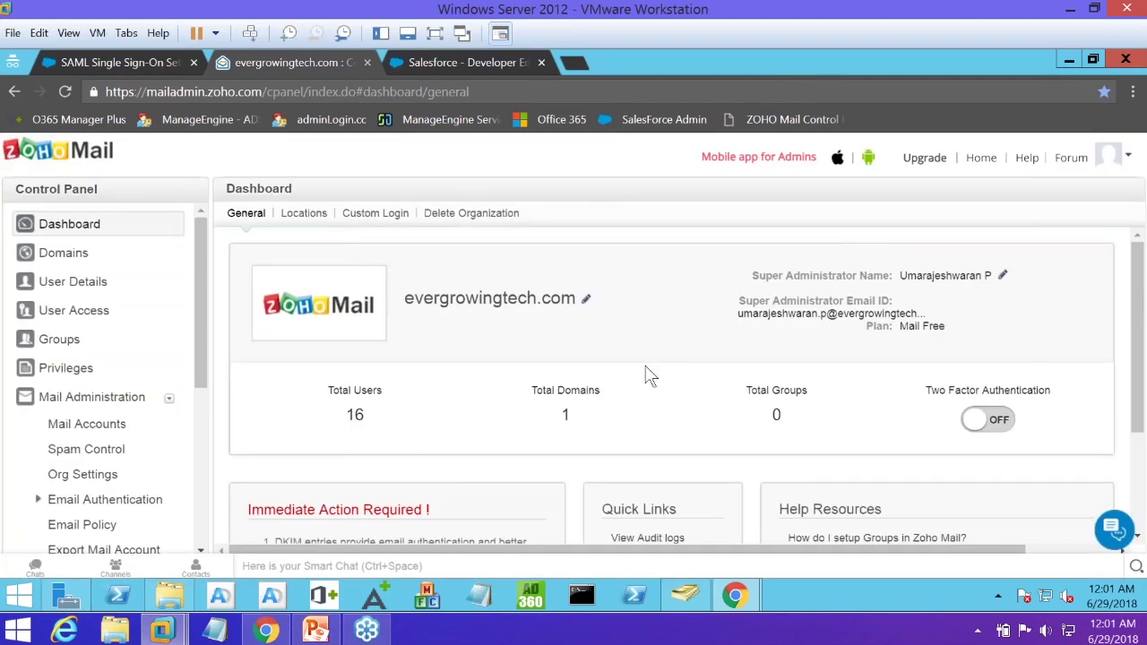
pyautogui.scroll(-1, 648, 374)
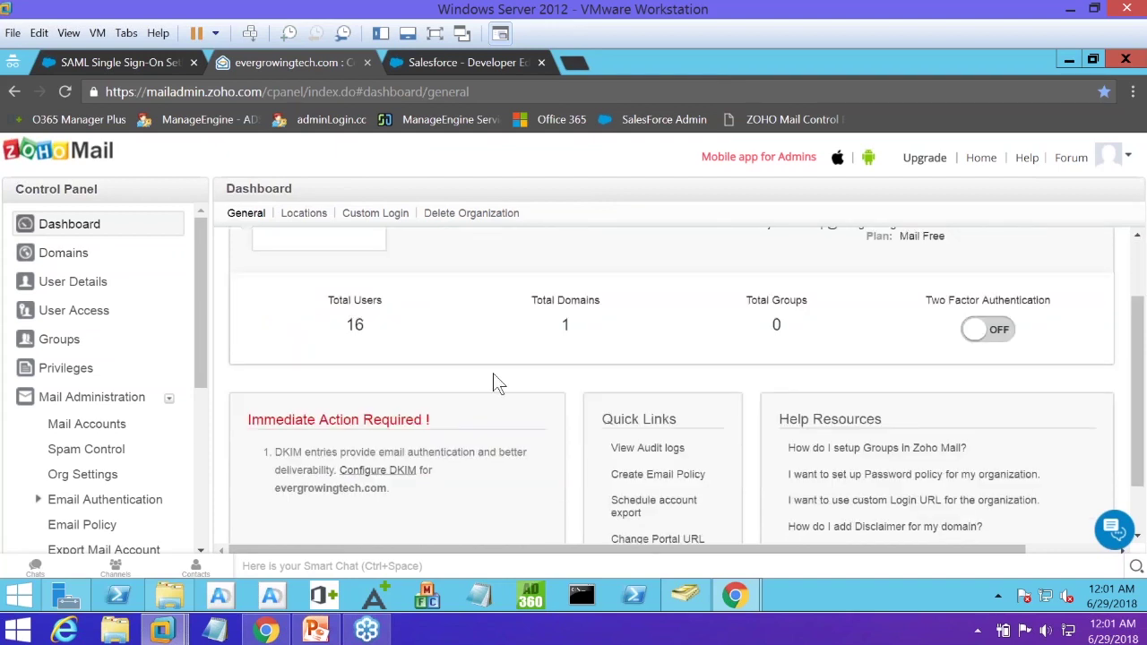
pyautogui.scroll(-1, 493, 373)
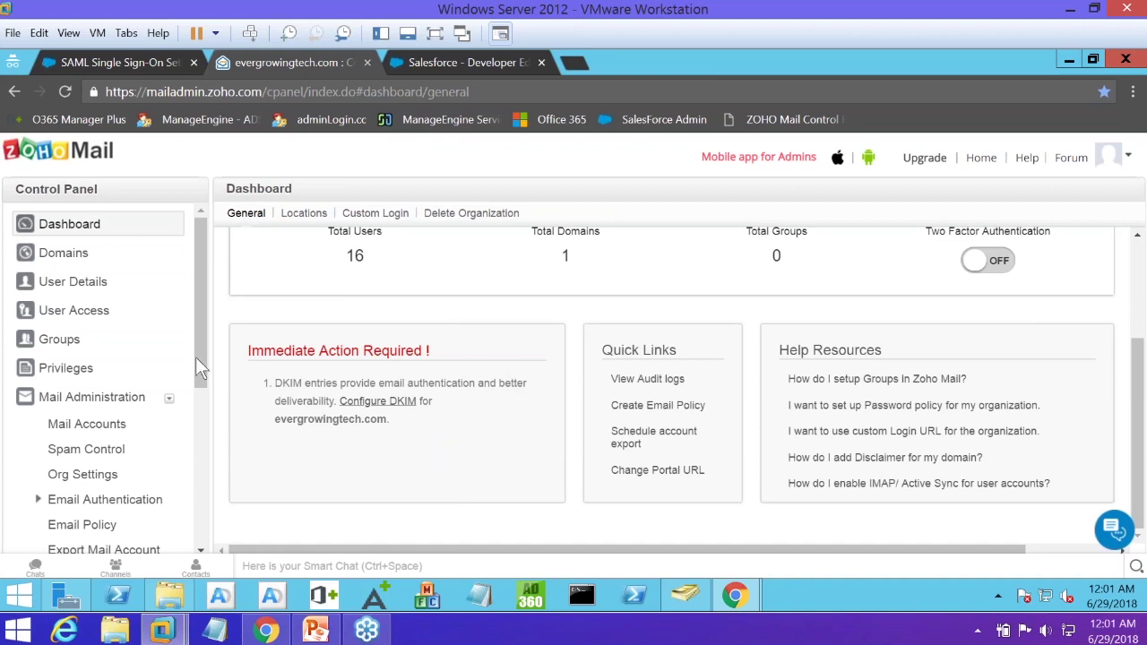
pyautogui.scroll(-1, 196, 436)
pyautogui.scroll(-3, 196, 437)
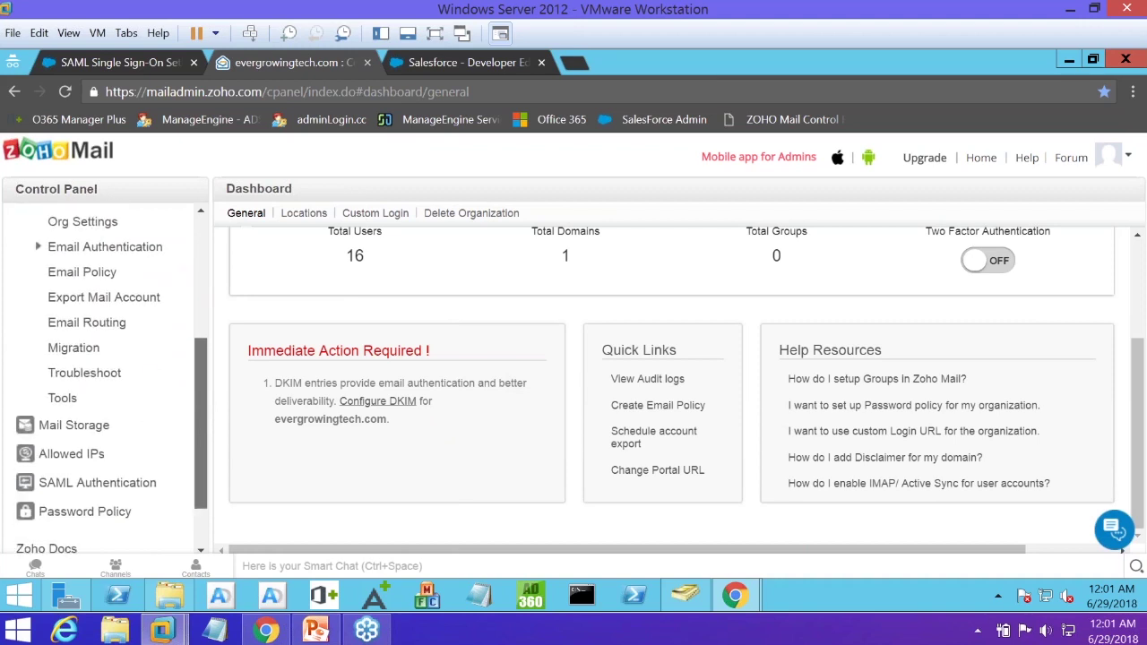
pyautogui.scroll(-1, 143, 475)
pyautogui.click(130, 454)
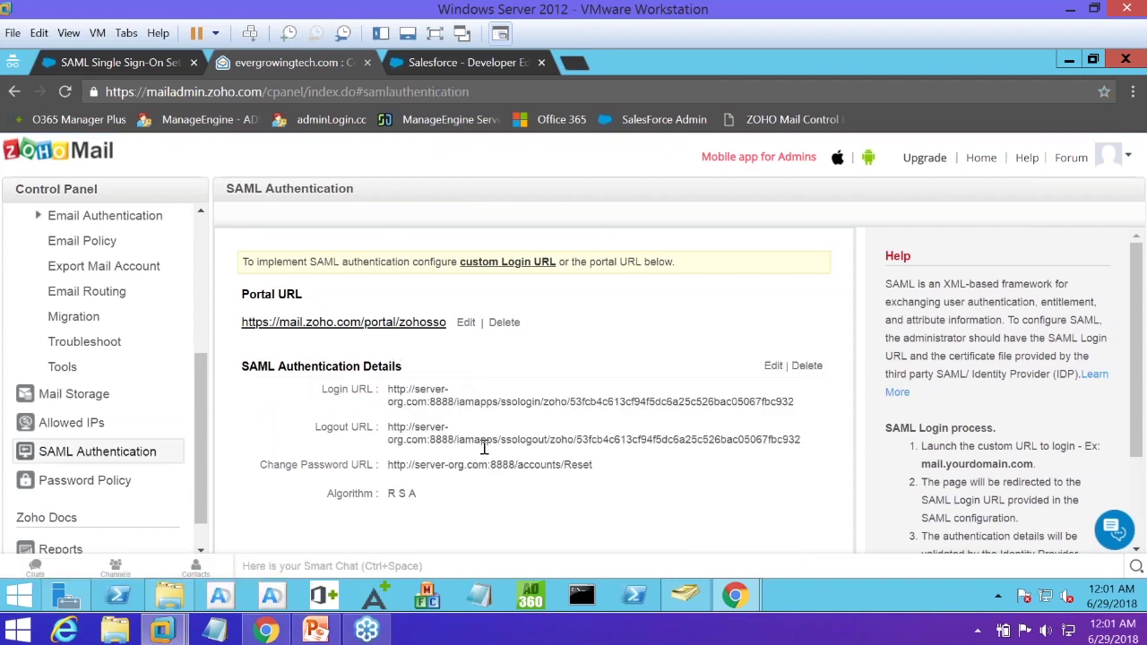
# Open the demo's blank Zoho Configuration form, then bring the VM's Zoho Mail SAML page forward
pyautogui.click(260, 633)
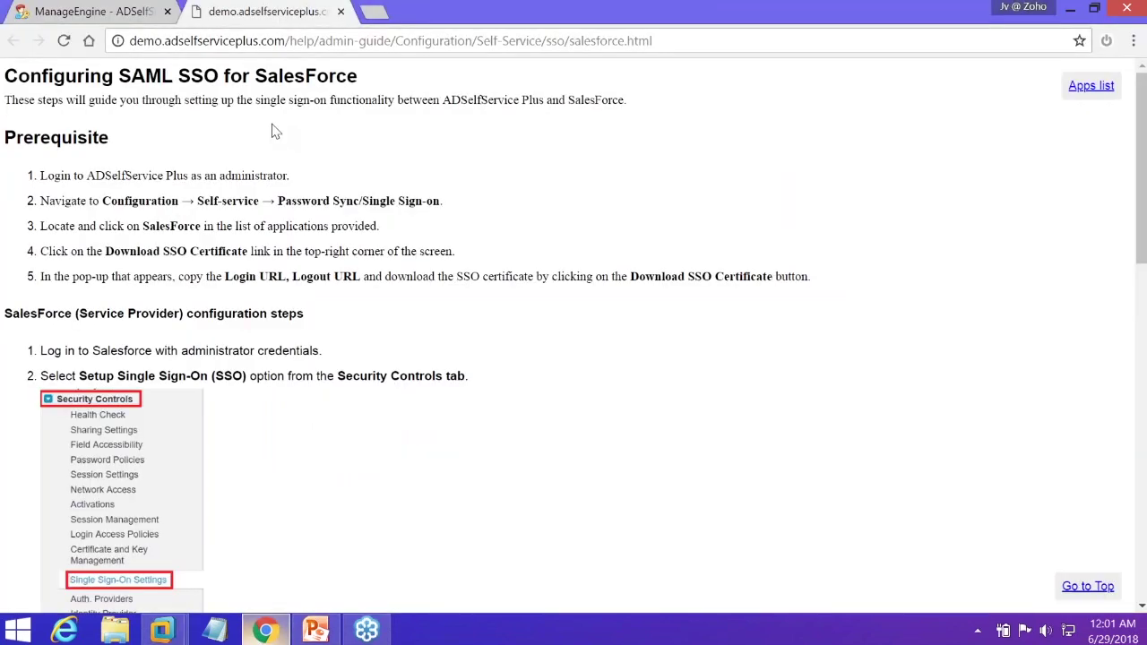
pyautogui.hotkey('ctrl', 'Tab')
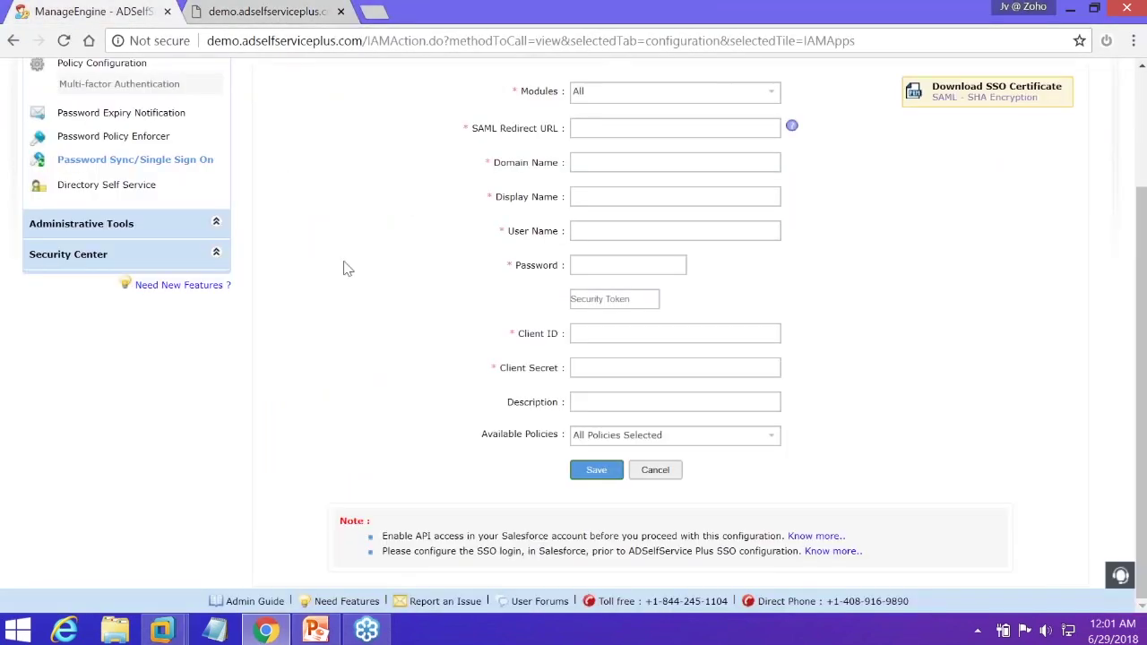
pyautogui.scroll(3, 346, 266)
pyautogui.click(180, 319)
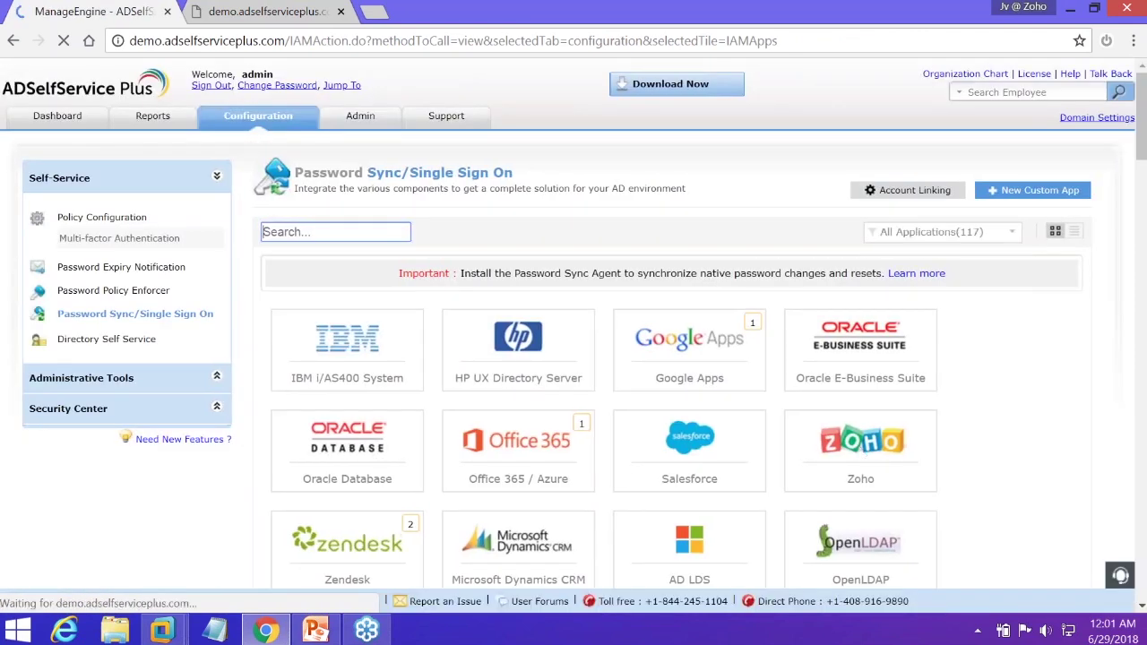
pyautogui.click(860, 452)
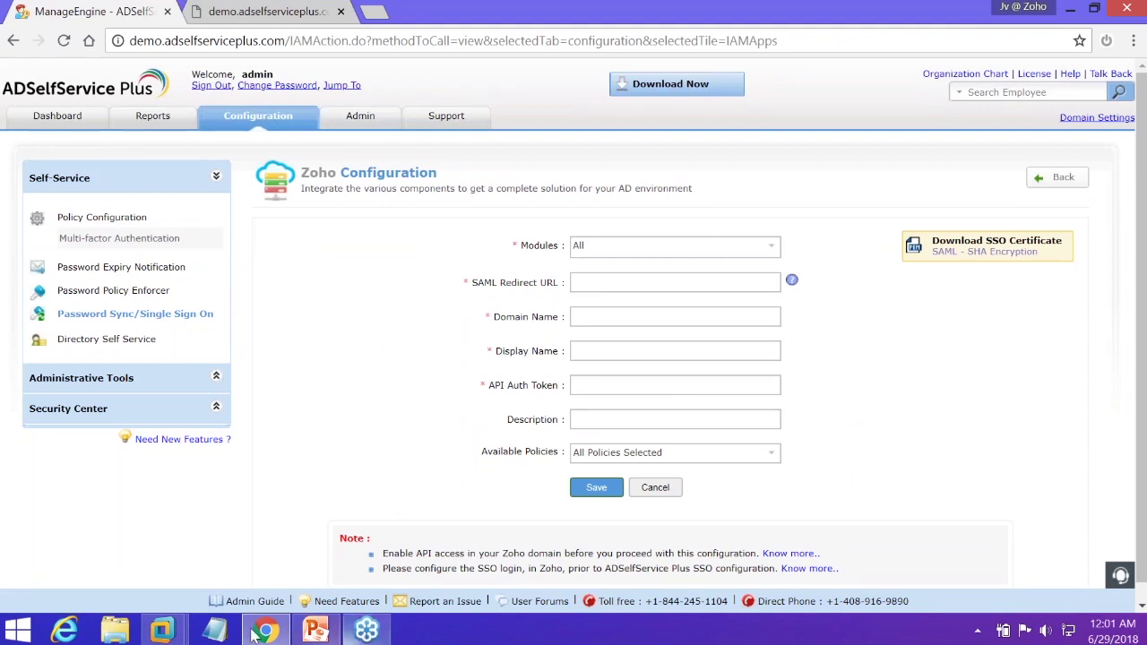
pyautogui.moveTo(162, 630)
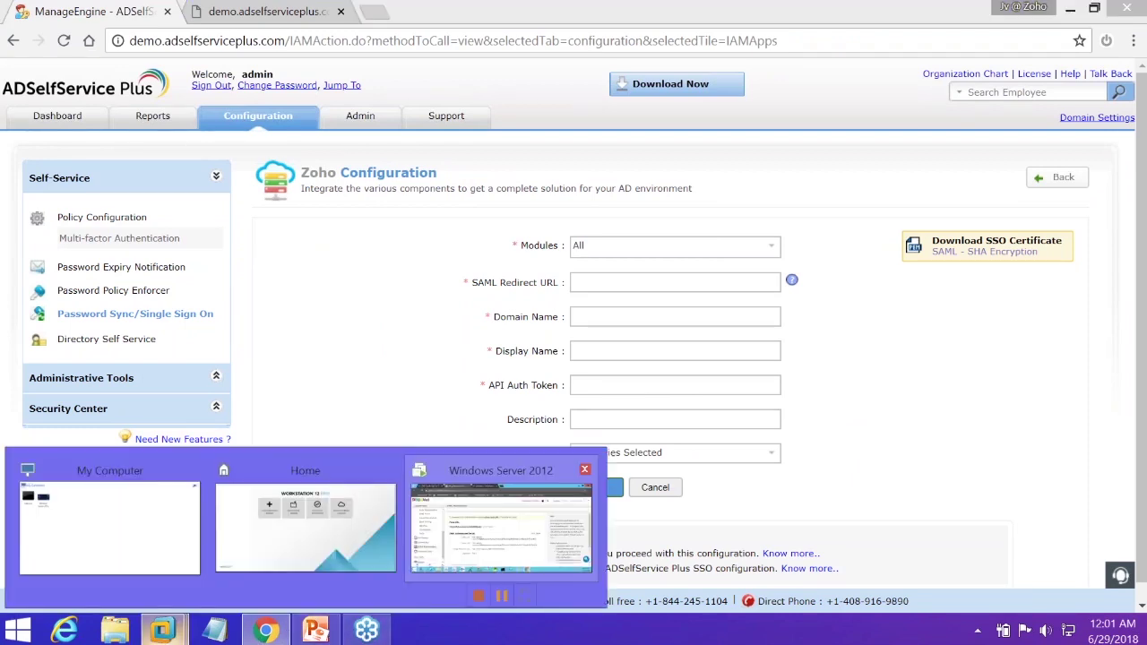
pyautogui.click(453, 466)
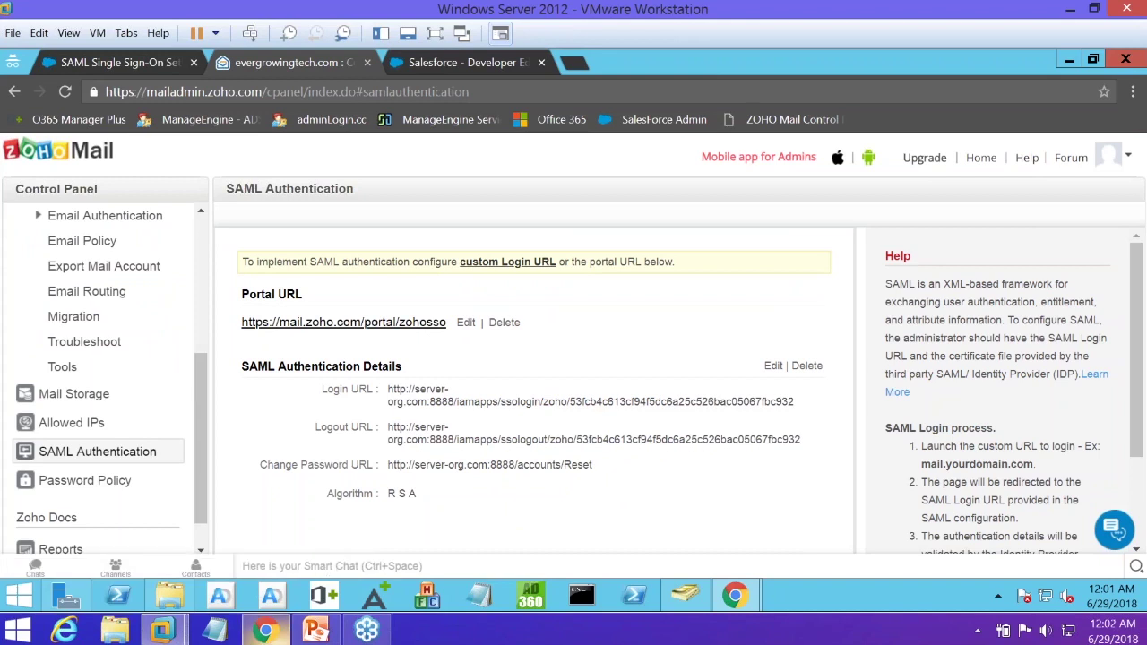
# Pass through the host Zoho form and VM Zoho Mail page to the server's ADSelfService Plus window
pyautogui.click(265, 630)
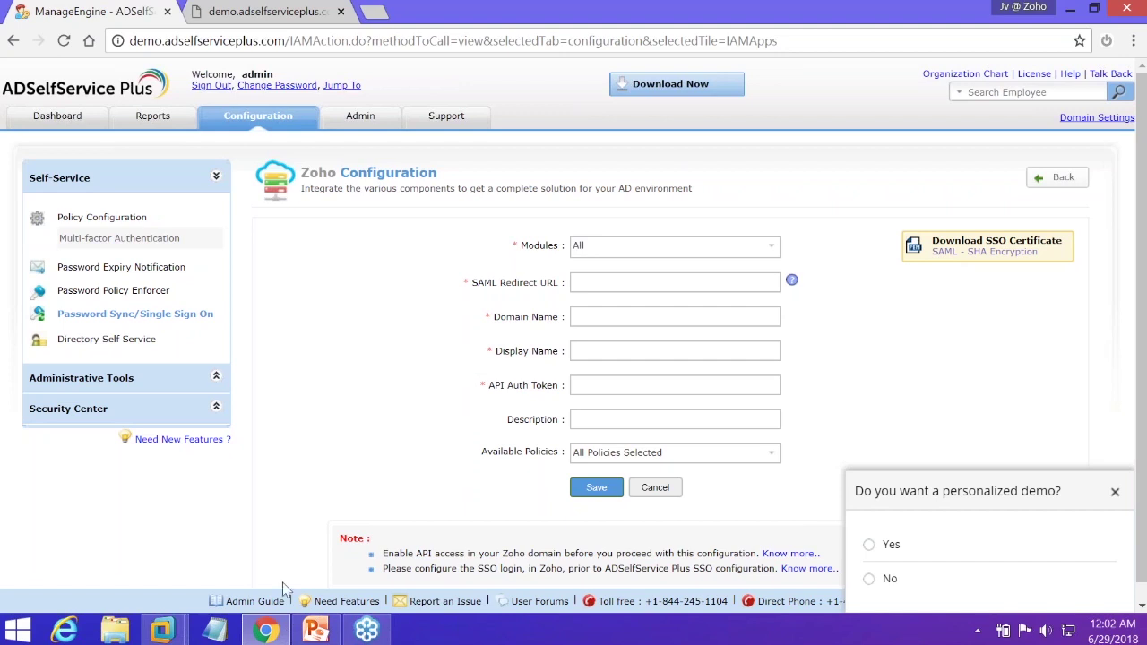
pyautogui.click(162, 630)
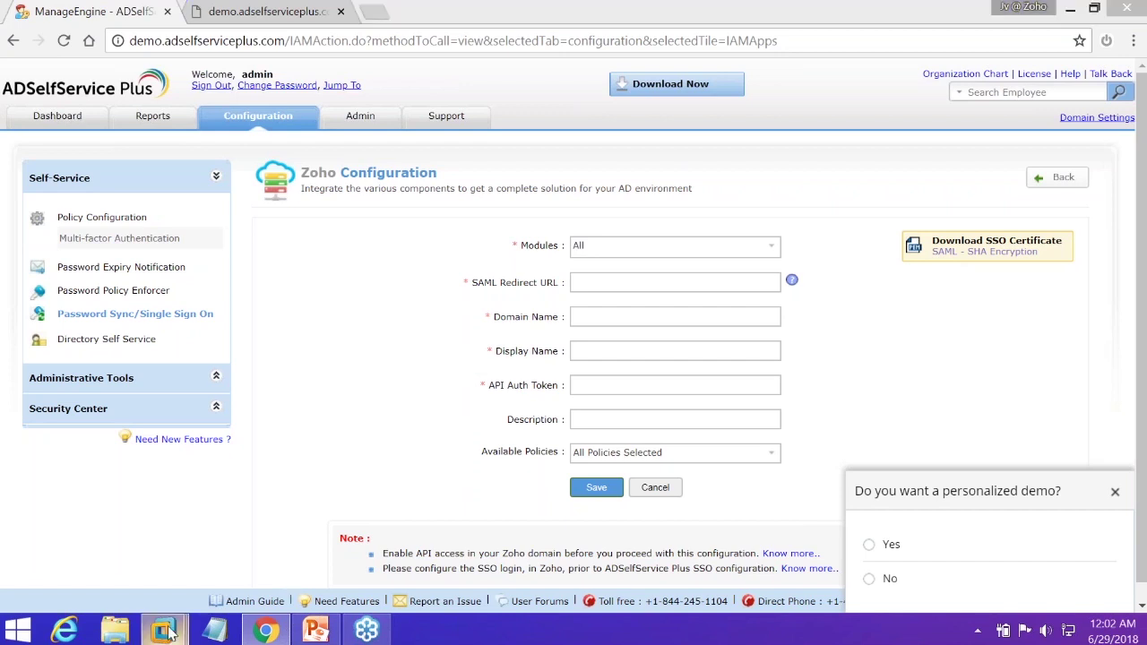
pyautogui.click(481, 545)
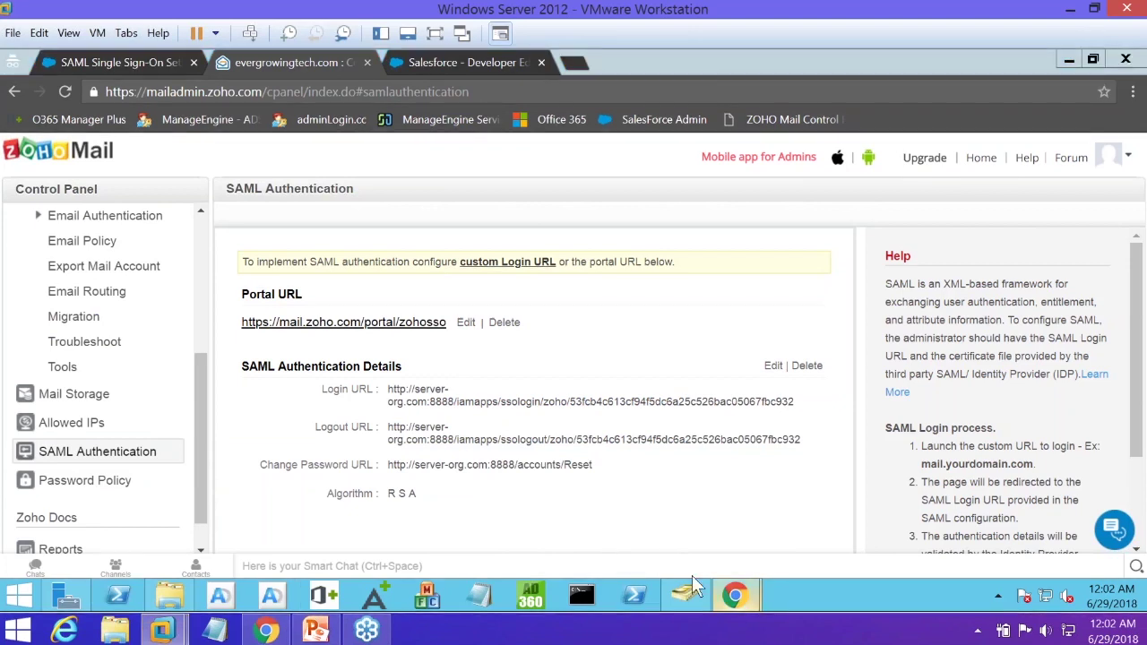
pyautogui.click(733, 596)
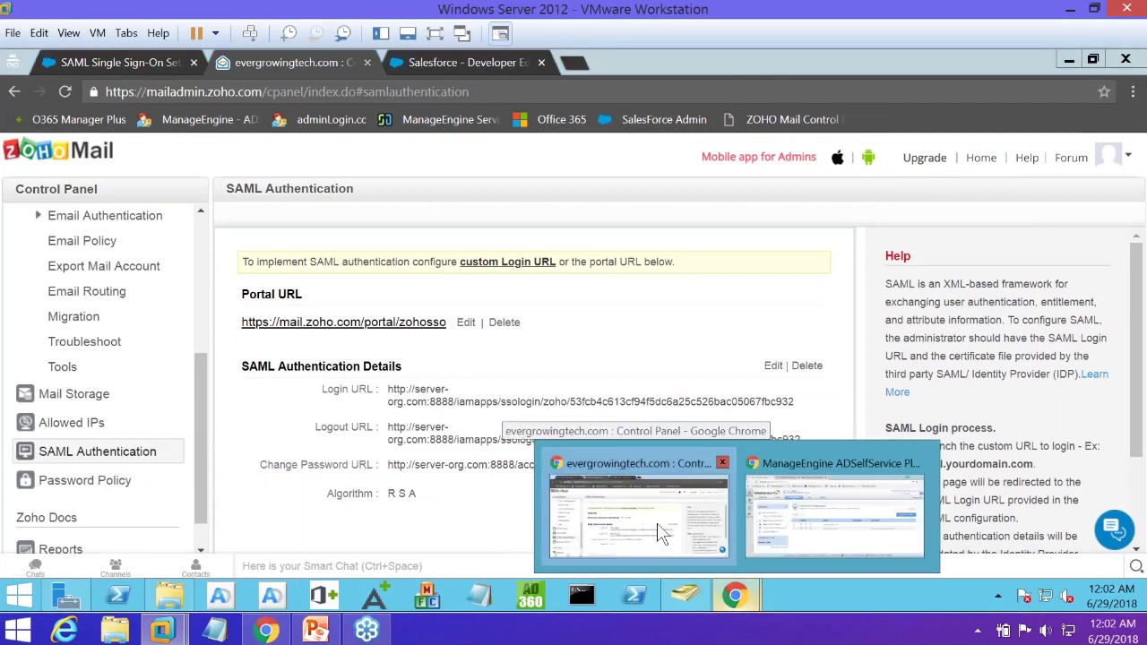
pyautogui.click(791, 502)
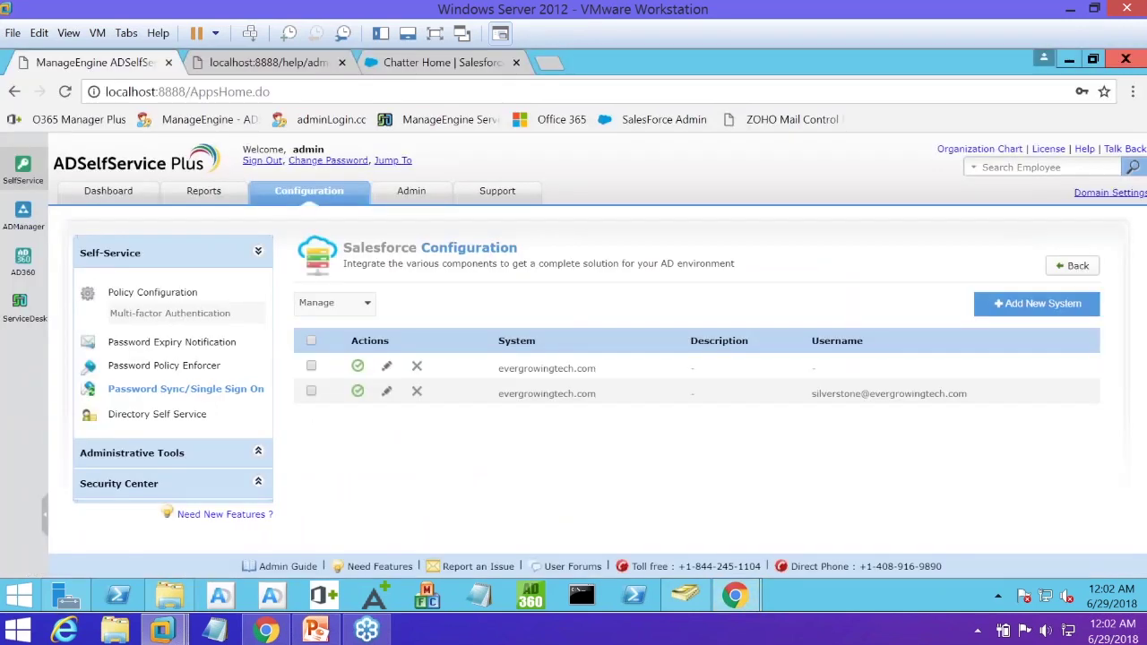
# Open the Password Policy Enforcer for organization.com, scroll its custom rules, and tick the disallowed-patterns rule
pyautogui.click(199, 365)
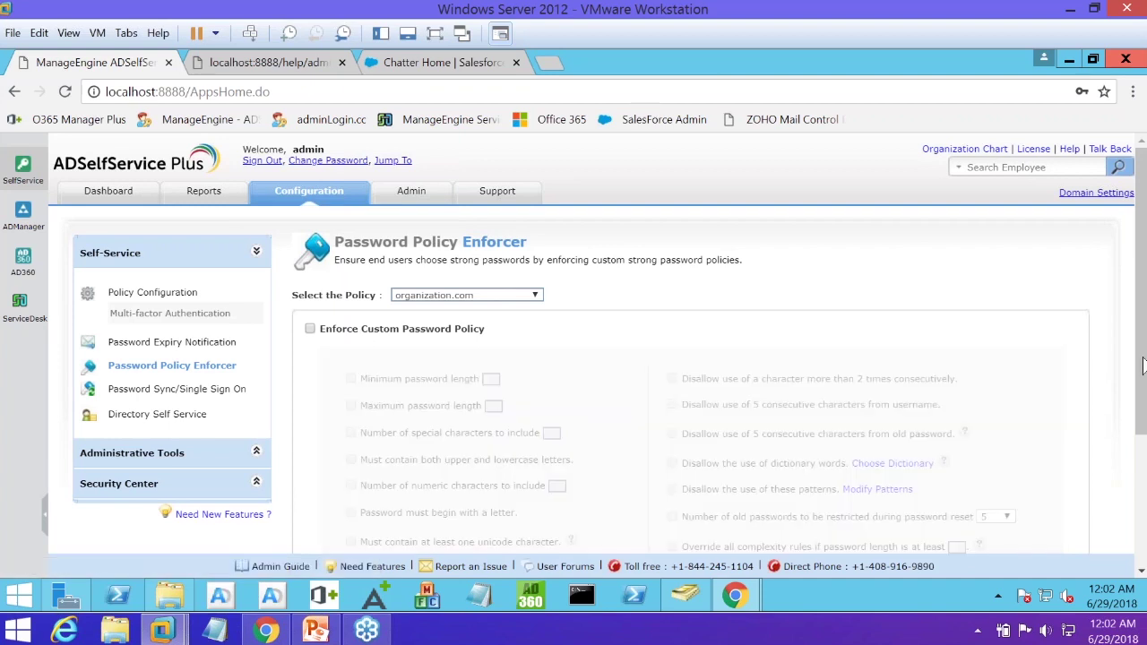
pyautogui.scroll(-1, 1143, 367)
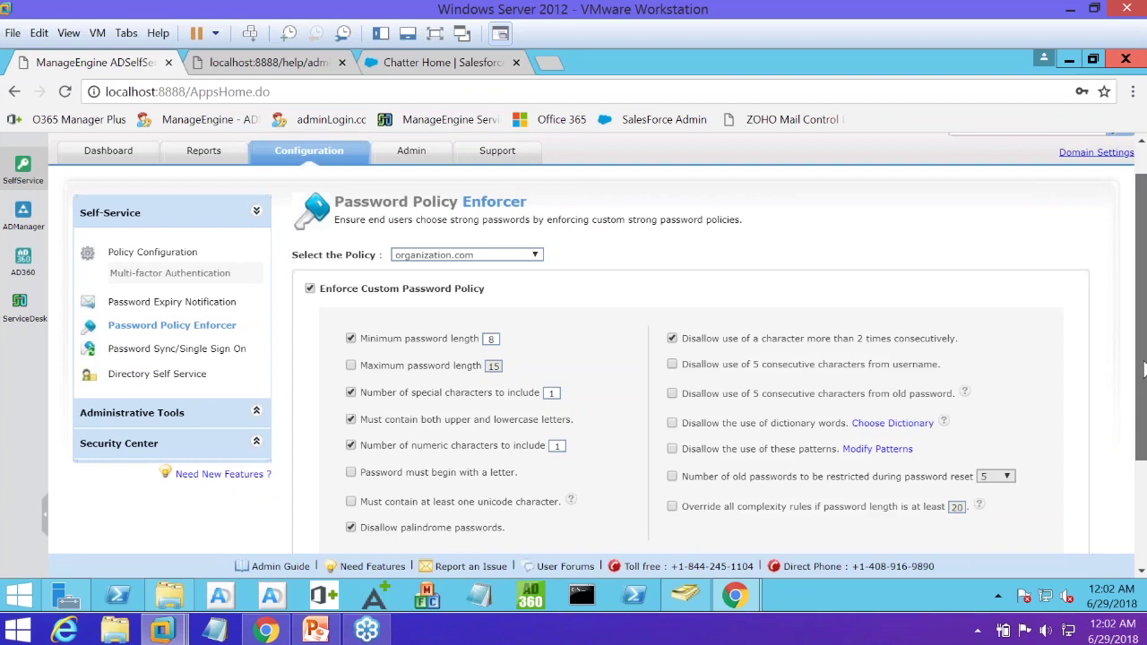
pyautogui.moveTo(1142, 385); pyautogui.dragTo(1140, 424)
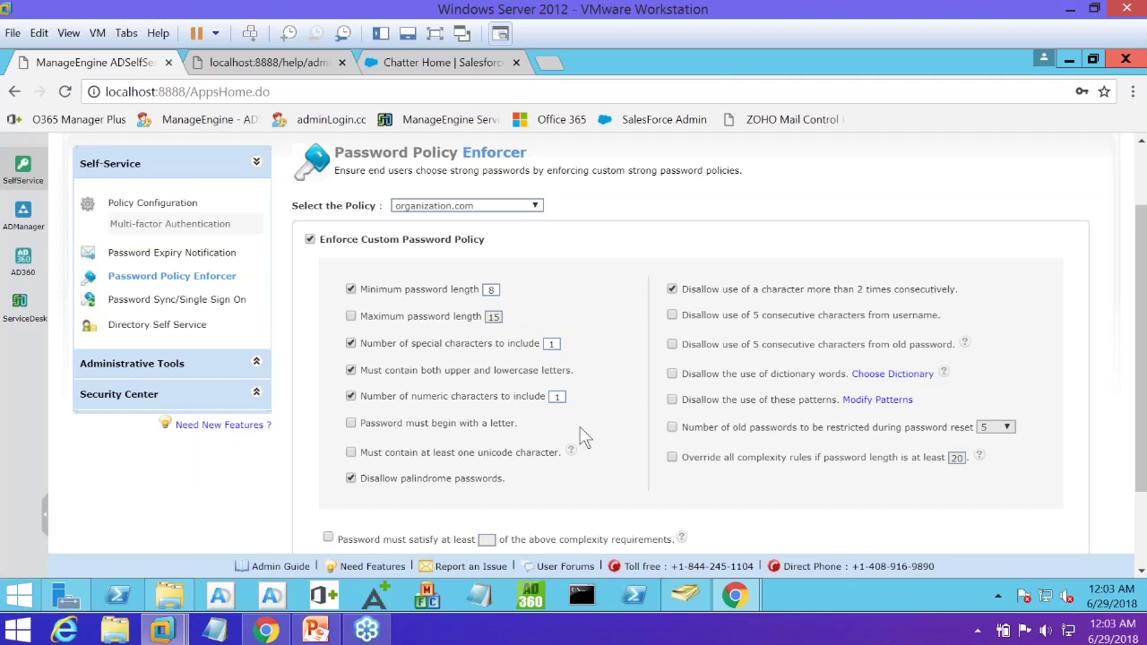
pyautogui.click(672, 400)
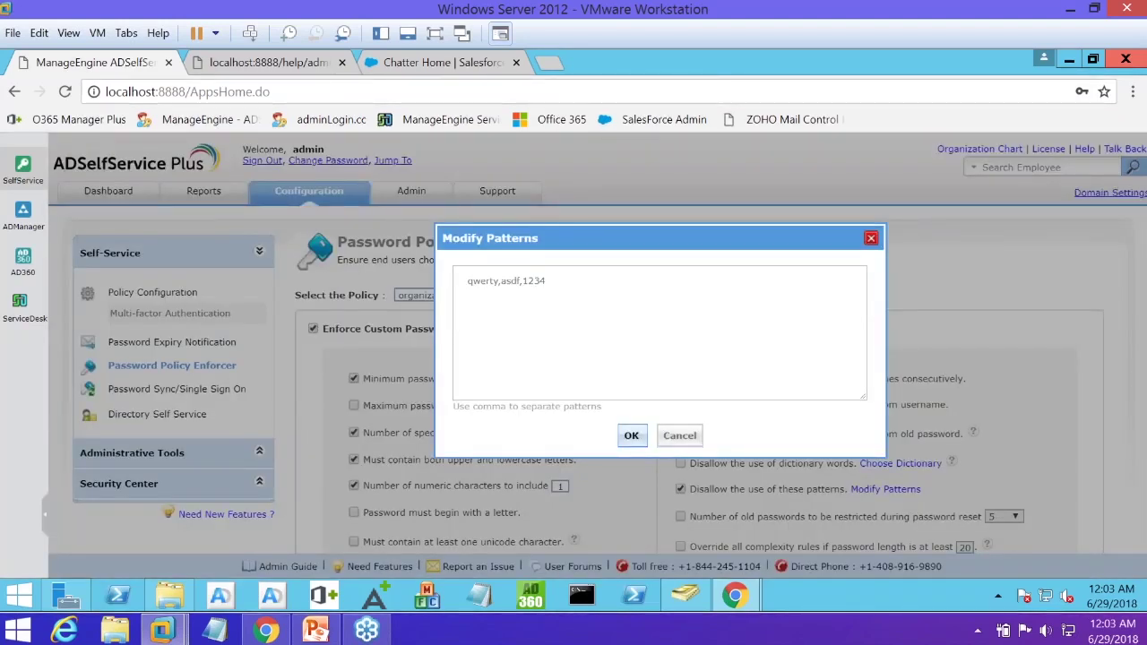
# Close the Modify Patterns list of forbidden patterns (qwerty, asdf, 1234)
pyautogui.click(670, 437)
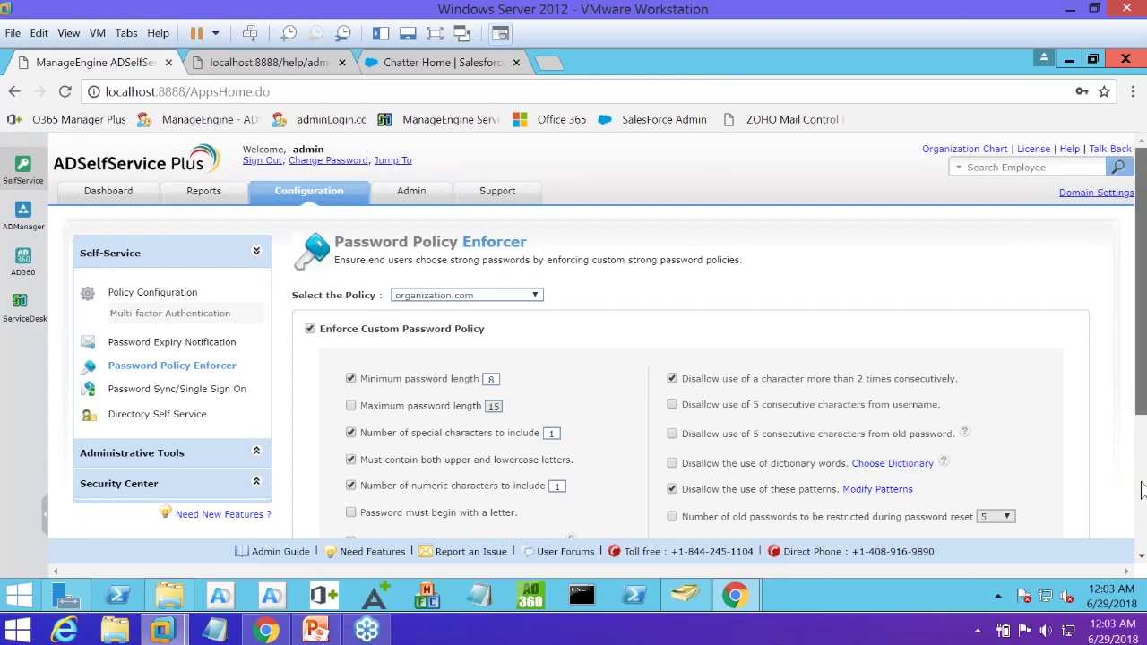
pyautogui.scroll(-2, 1143, 488)
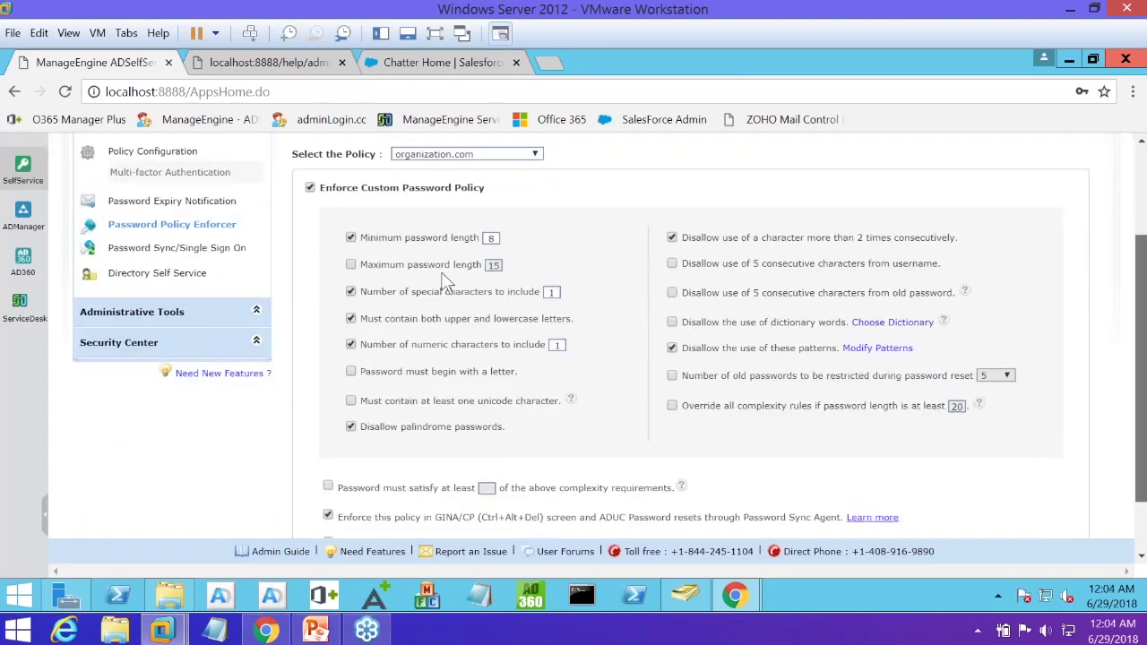
pyautogui.scroll(-1, 631, 266)
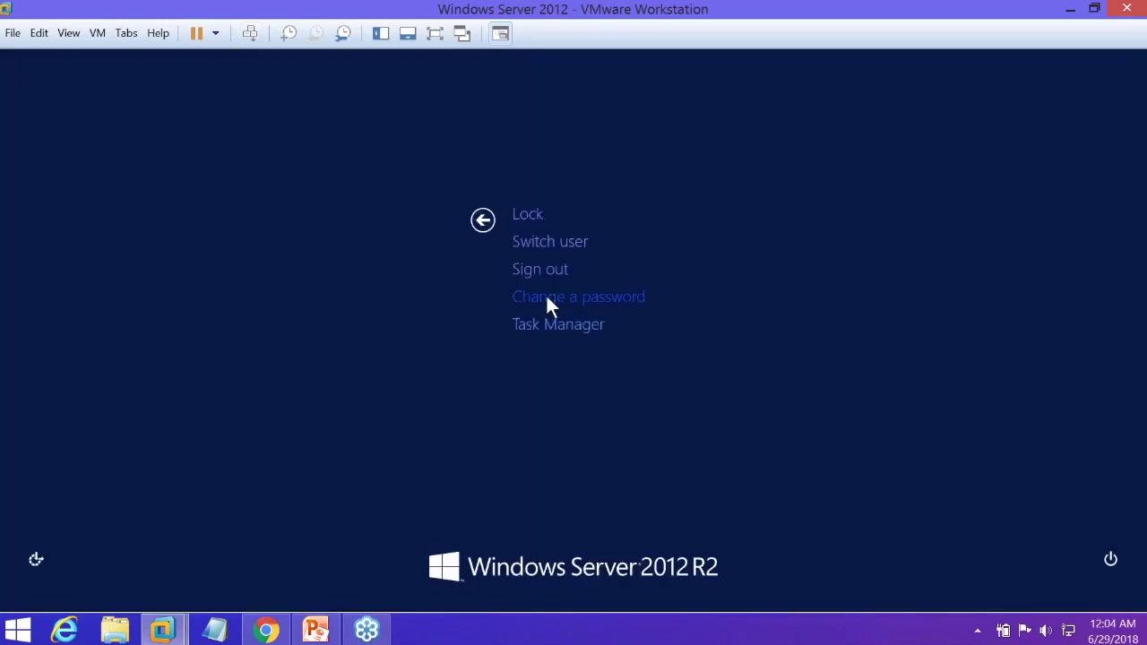
# Open Change a password to view the organization's custom password requirements
pyautogui.click(548, 297)
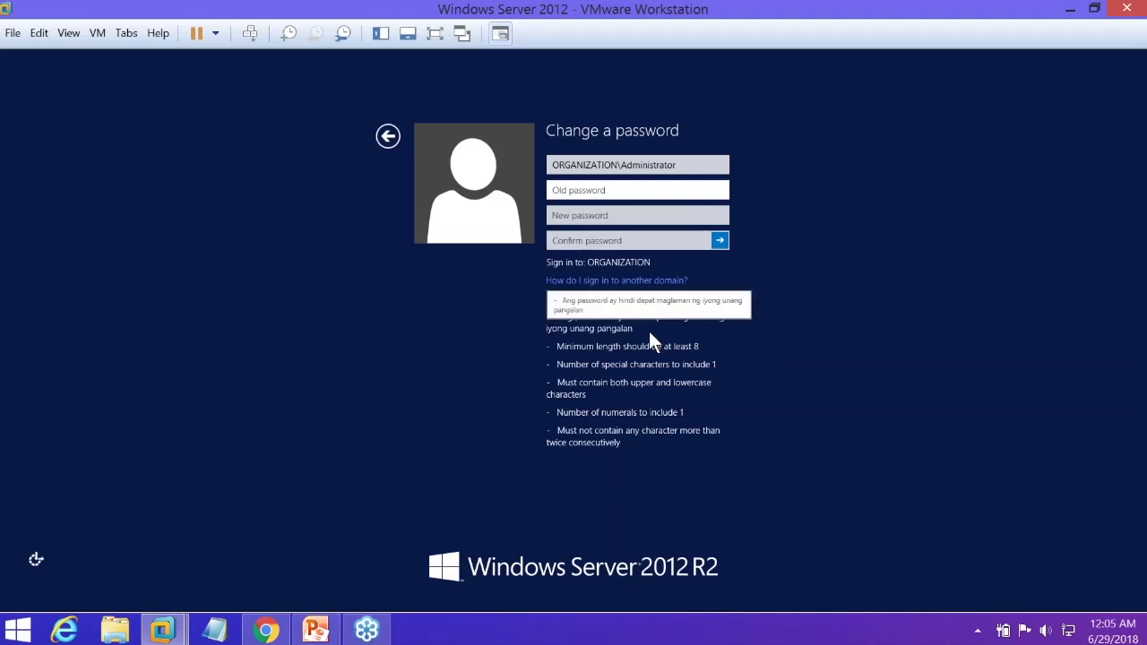
# Leave the change-password form and lock the administrator session
pyautogui.click(388, 137)
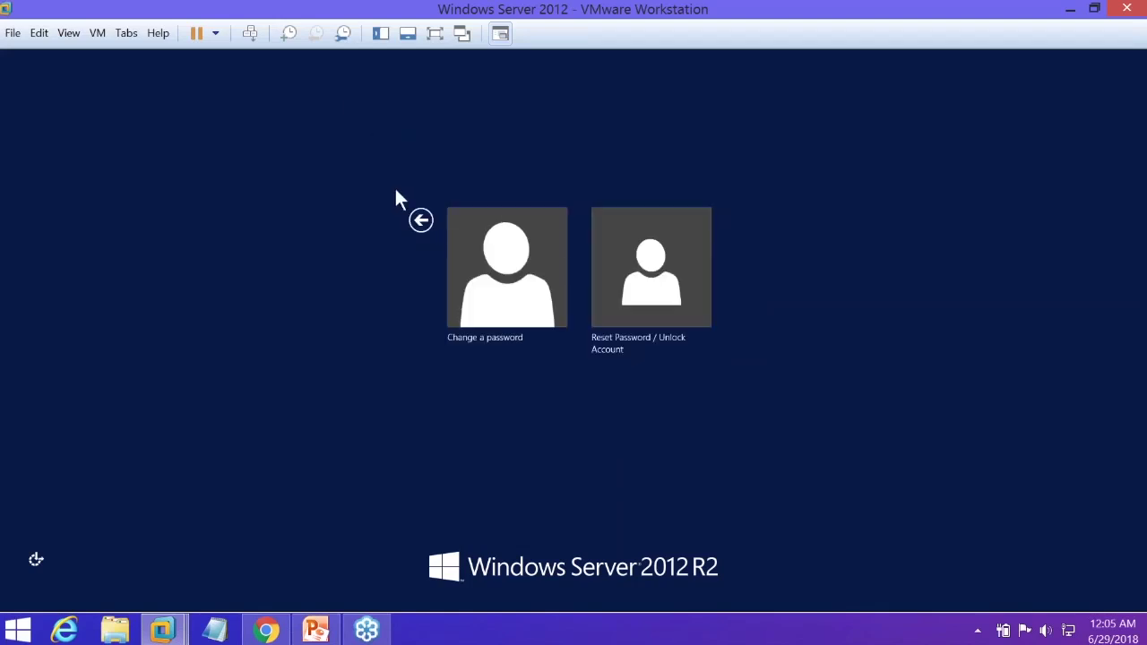
pyautogui.click(420, 221)
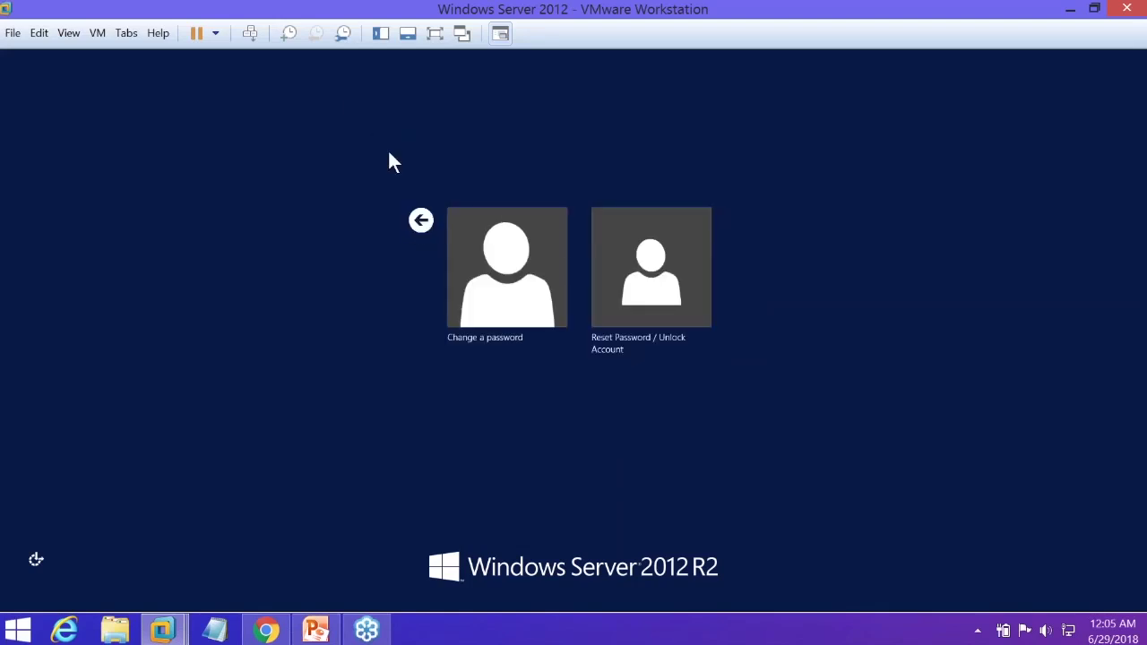
pyautogui.click(527, 215)
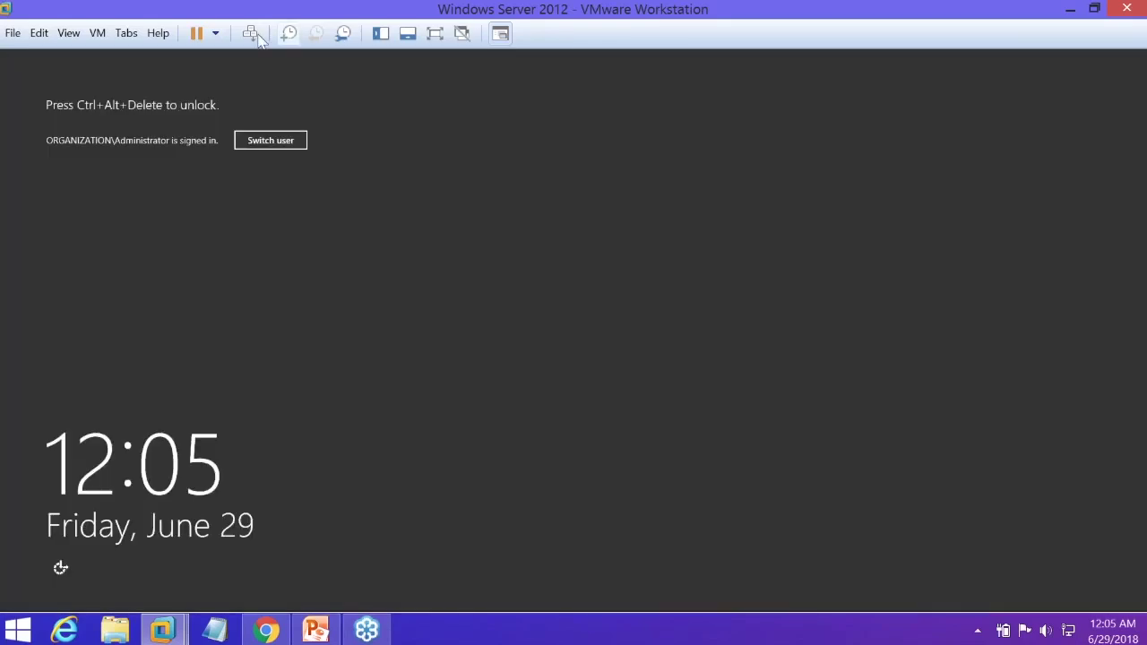
# Send Ctrl+Alt+Del, submit a wrong administrator password, and dismiss the error
pyautogui.click(252, 34)
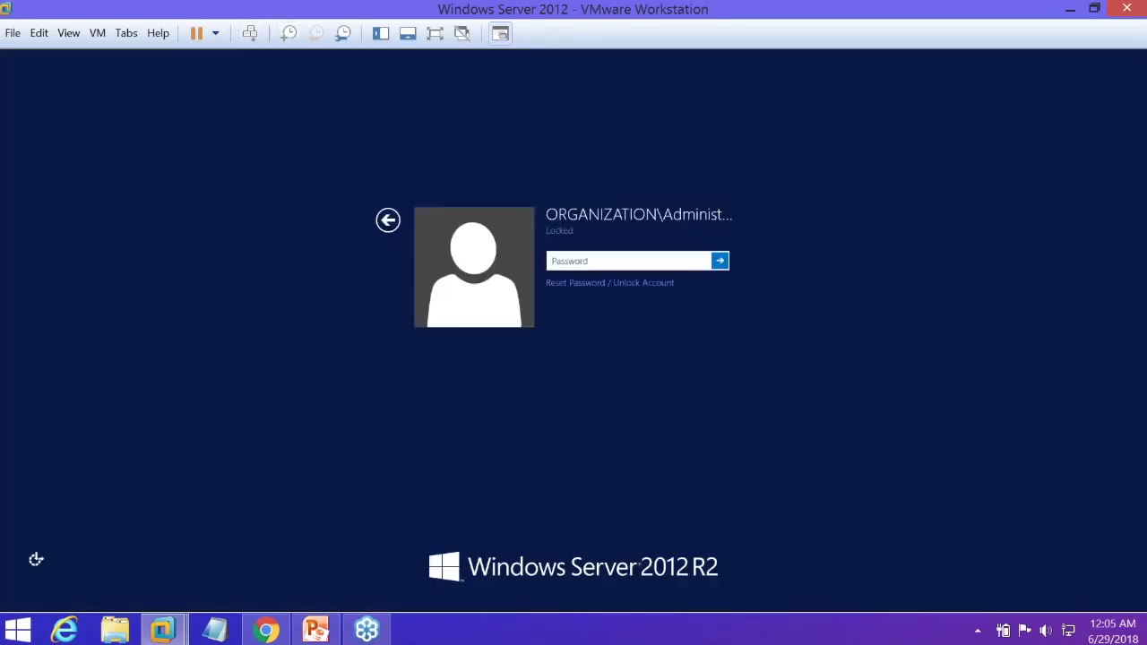
pyautogui.write('*************')
pyautogui.press('Return')
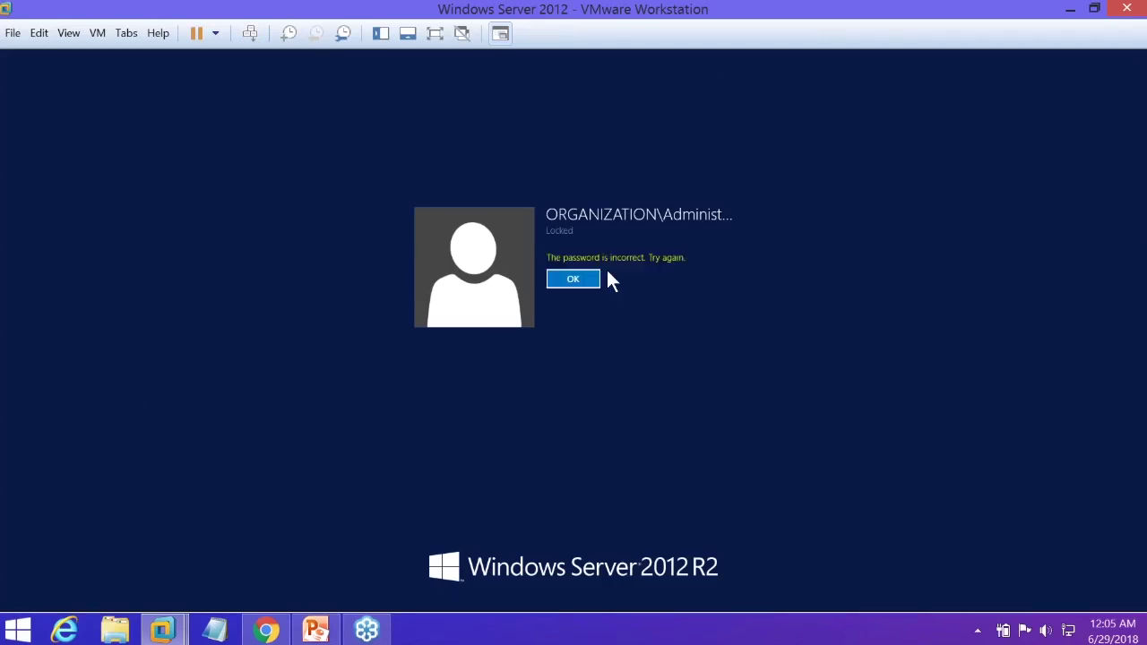
pyautogui.click(596, 279)
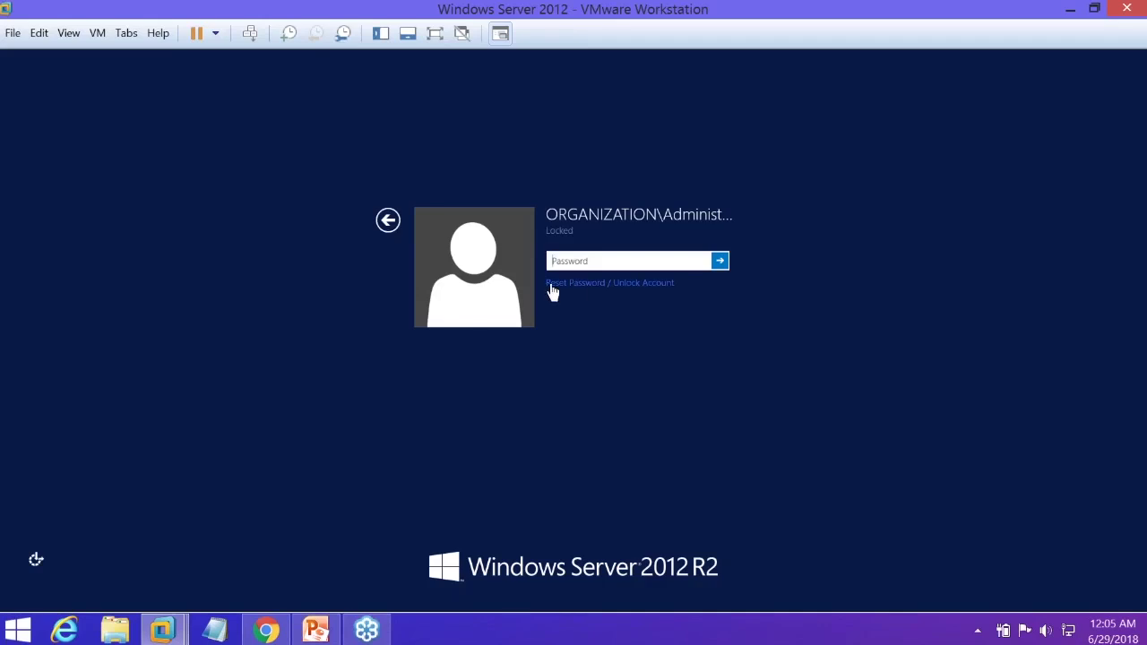
# Start Reset Password / Unlock Account and submit the domain user name
pyautogui.click(655, 286)
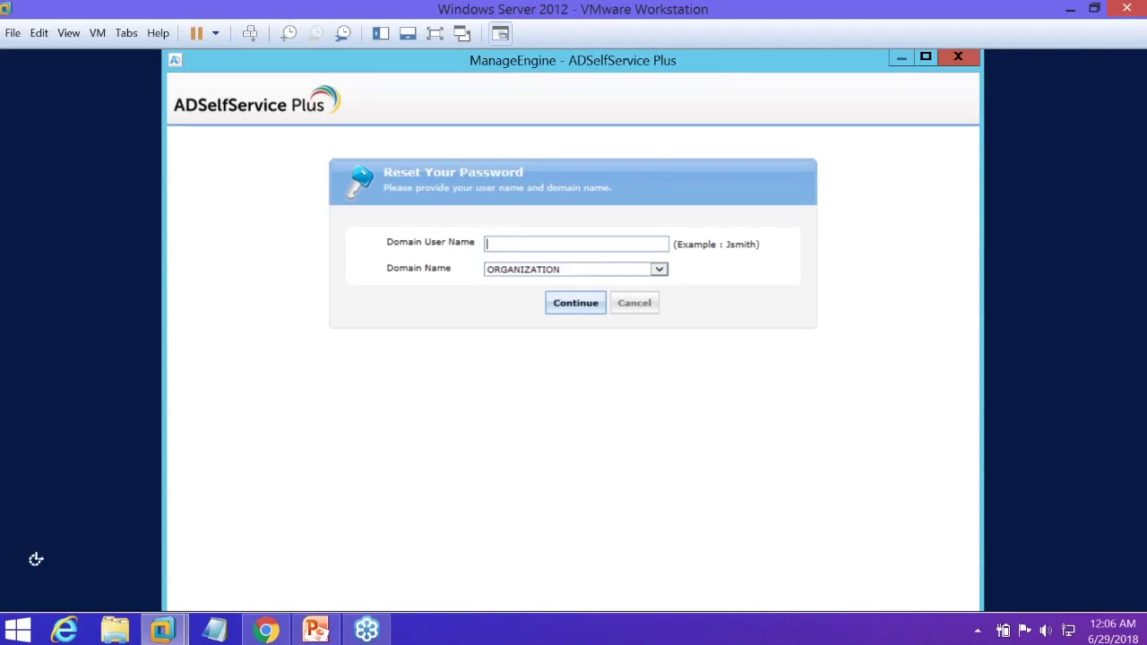
pyautogui.write('admin')
pyautogui.press('BackSpace')
pyautogui.press('BackSpace')
pyautogui.press('BackSpace')
pyautogui.write('am')
pyautogui.press('Return')
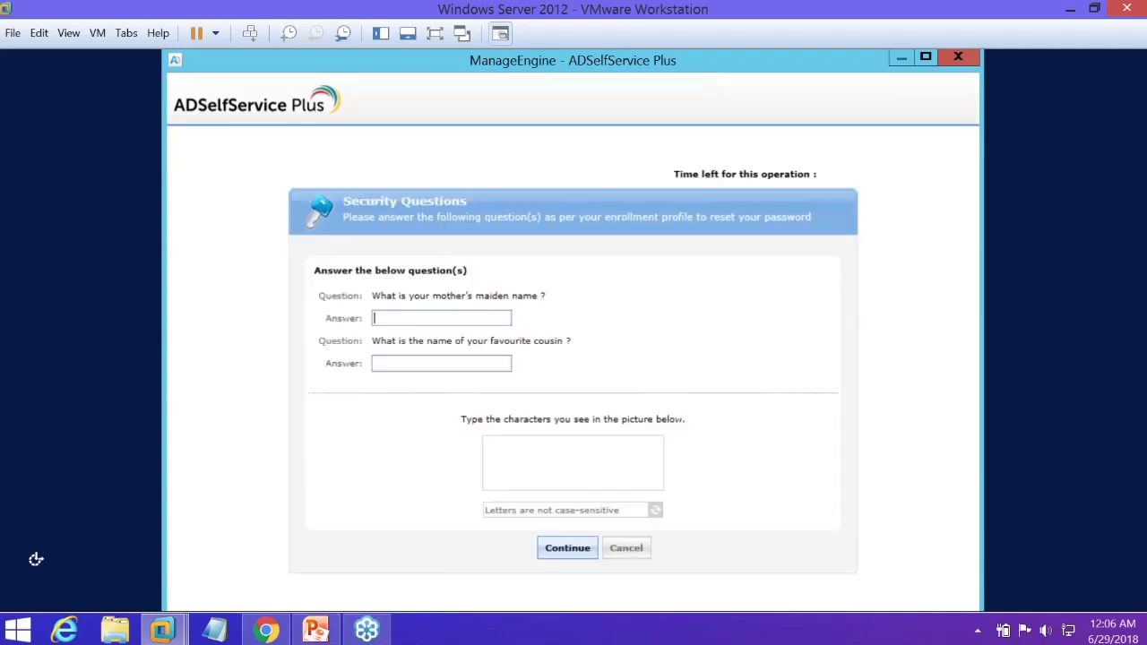
# Answer both security questions, type the captcha, and continue
pyautogui.write('••••••')
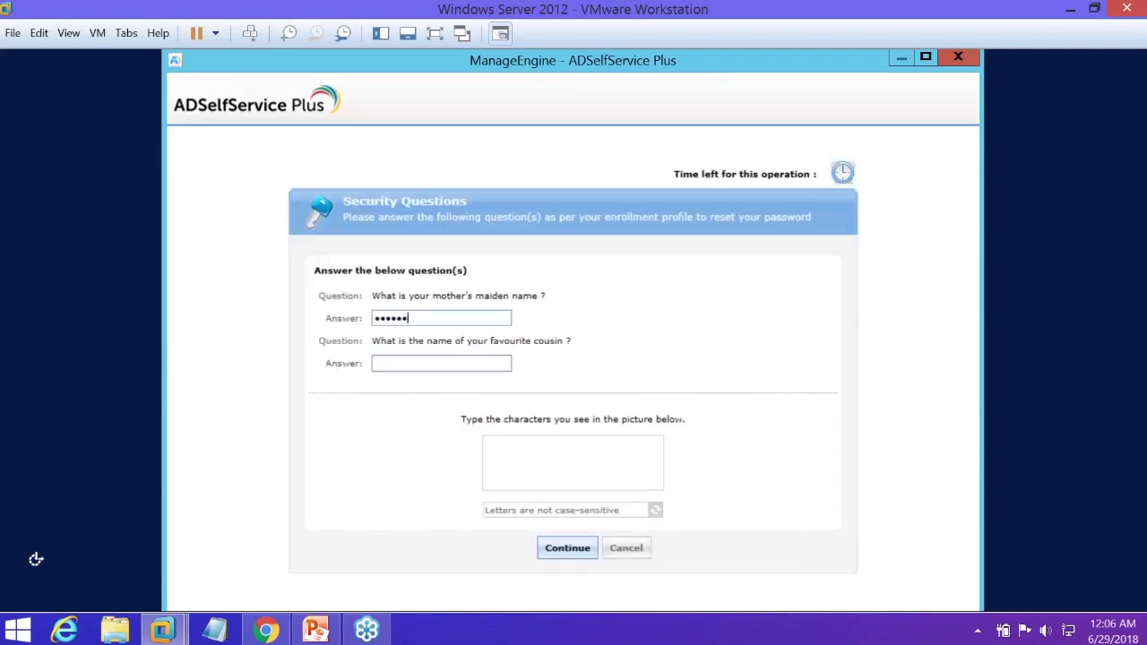
pyautogui.press('Tab')
pyautogui.write('•')
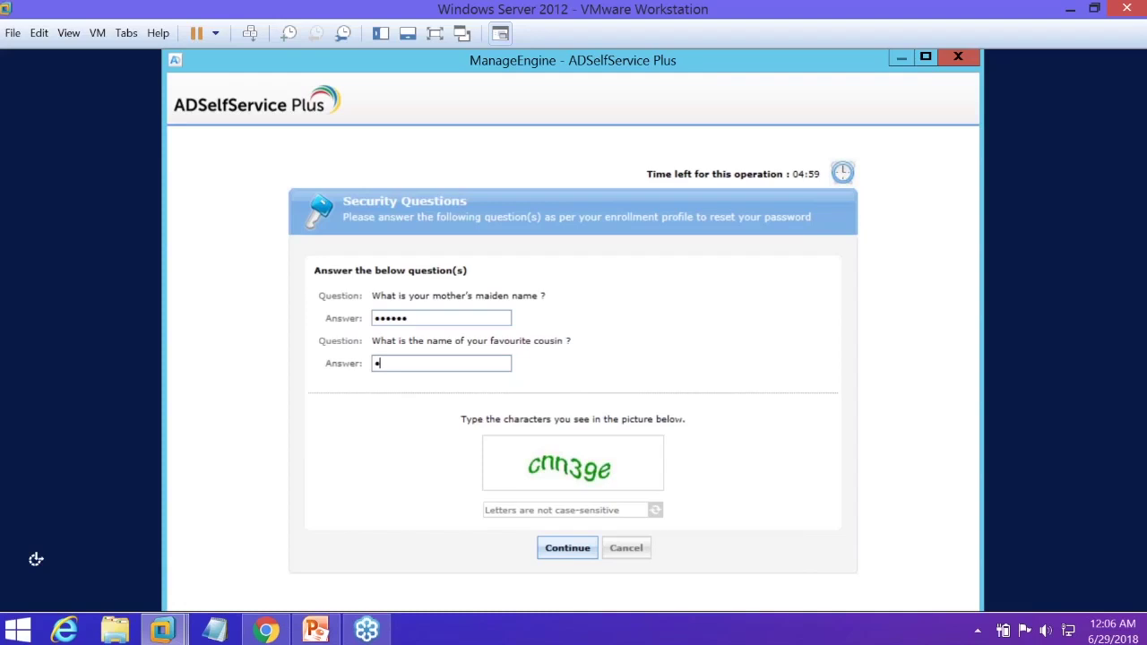
pyautogui.write('•••••')
pyautogui.click(600, 510)
pyautogui.write('c')
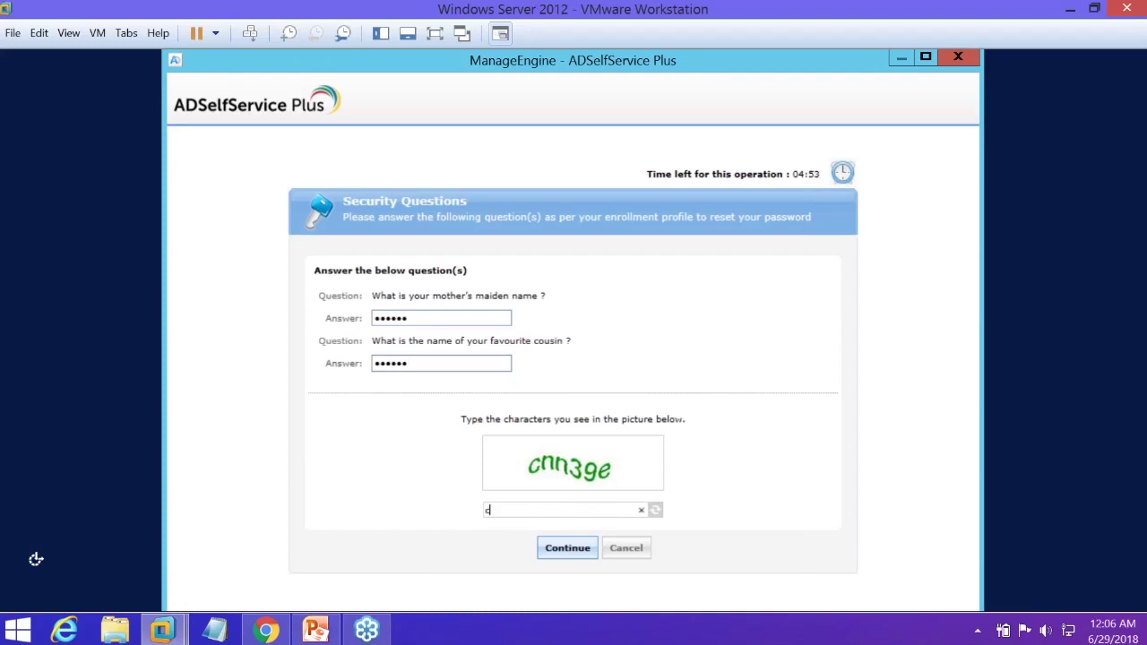
pyautogui.write('nn3ge')
pyautogui.press('Return')
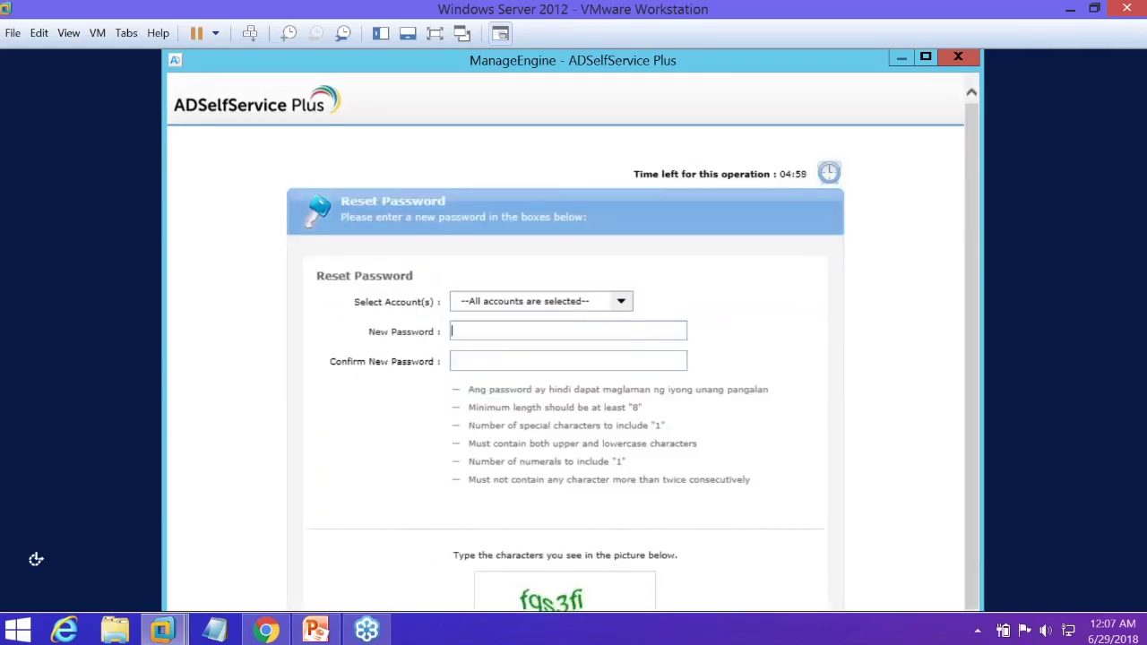
# Review the selected accounts and highlight the custom password rules on the reset form
pyautogui.click(621, 301)
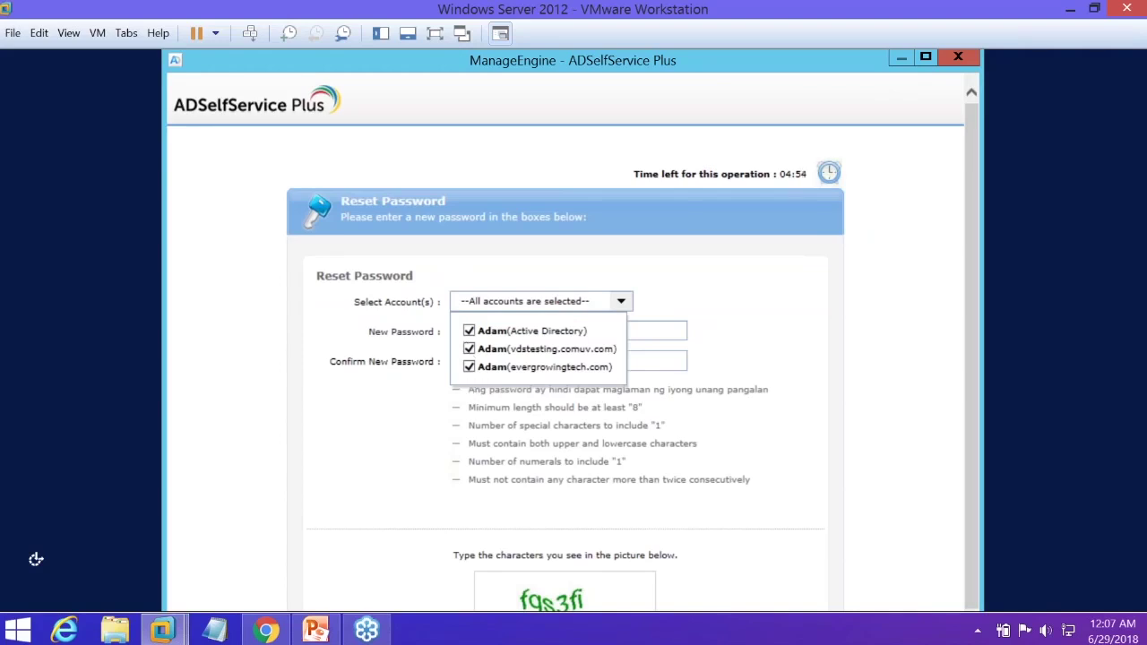
pyautogui.click(676, 309)
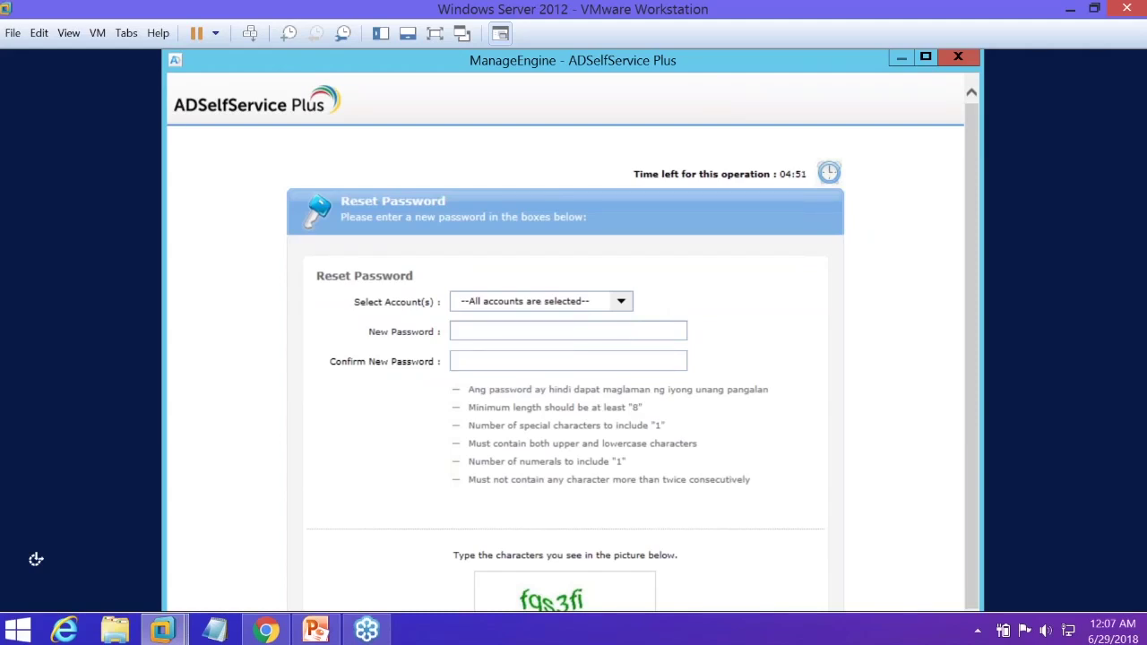
pyautogui.moveTo(476, 407); pyautogui.dragTo(753, 479)
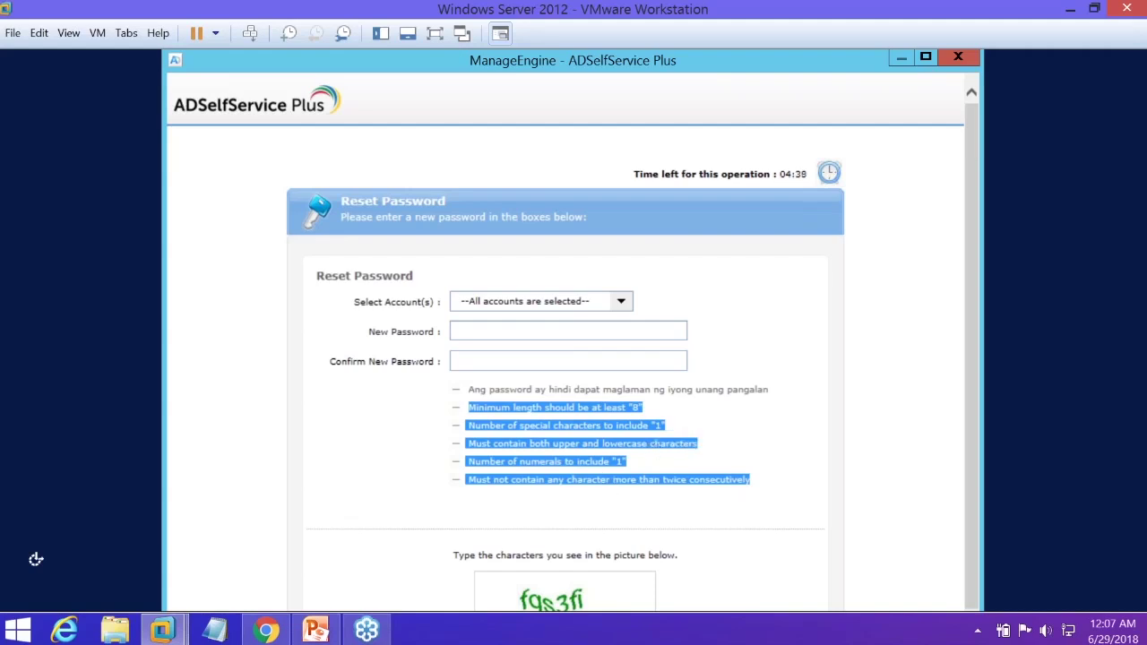
pyautogui.click(541, 302)
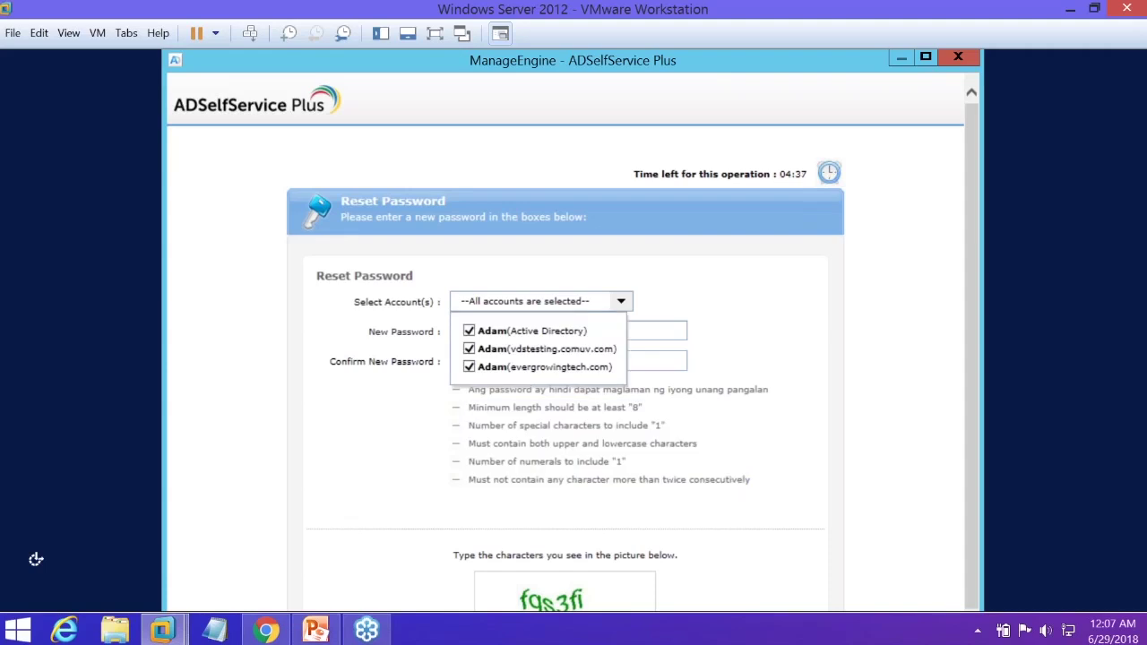
pyautogui.click(551, 409)
pyautogui.scroll(-1, 551, 409)
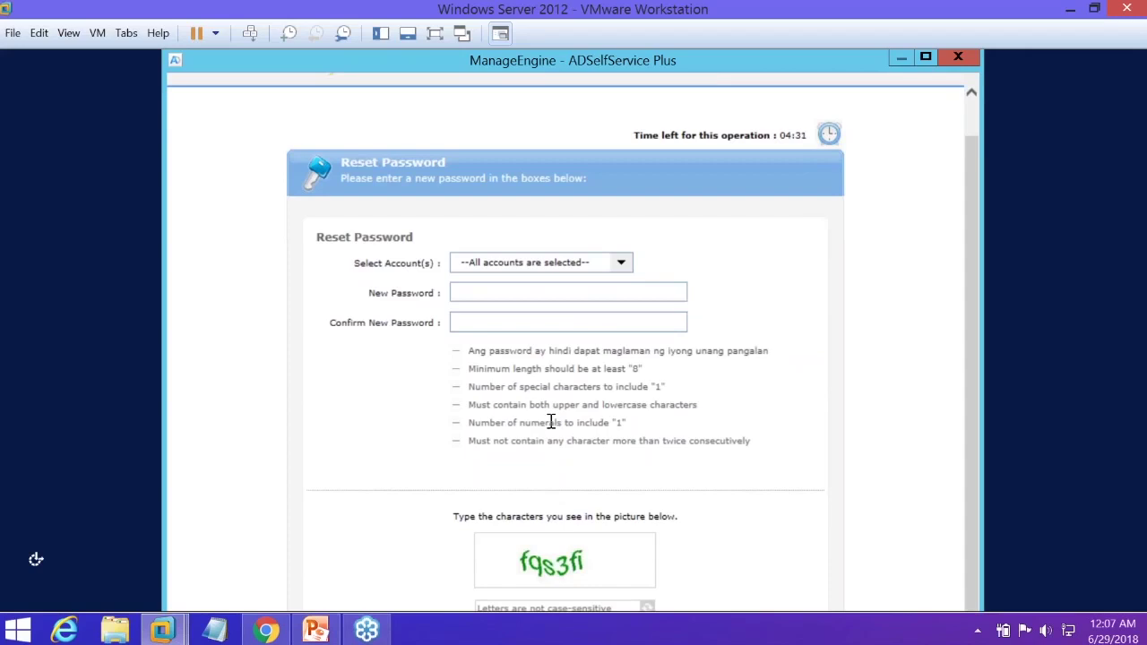
# Close the password reset window and return to the plain Windows lock screen
pyautogui.click(956, 59)
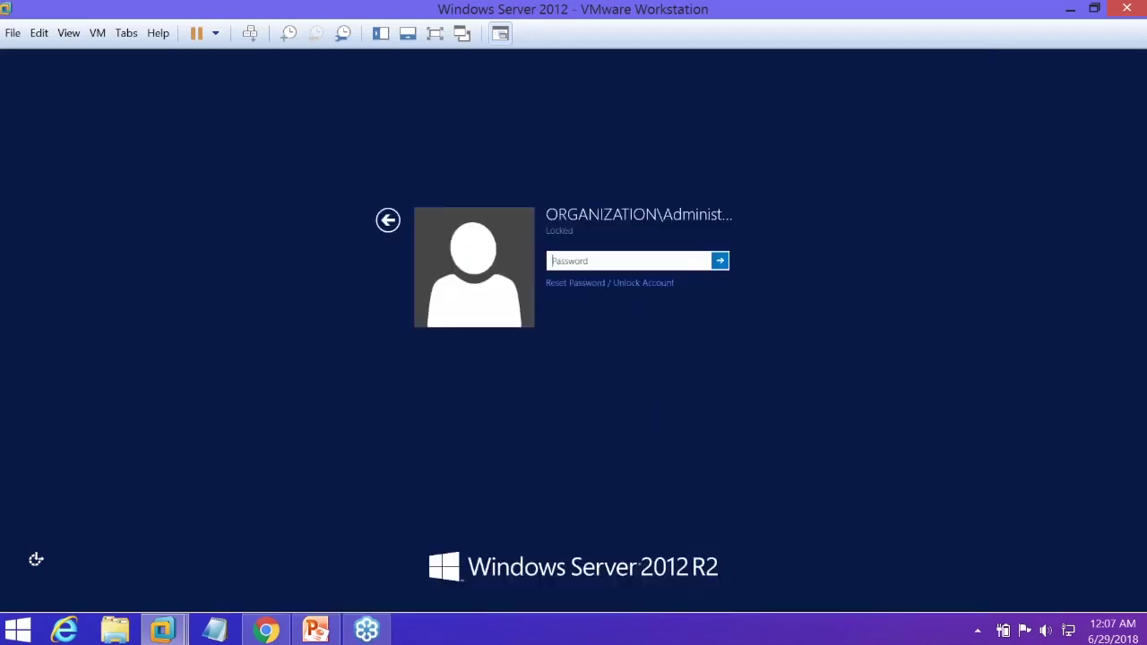
pyautogui.click(388, 220)
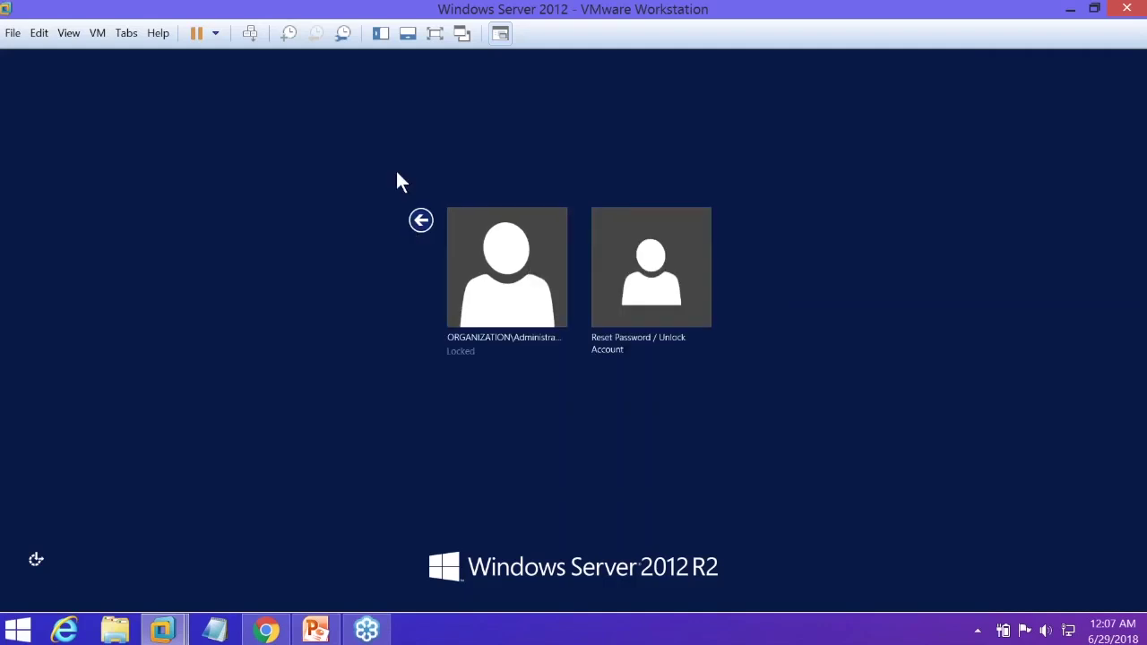
pyautogui.click(421, 221)
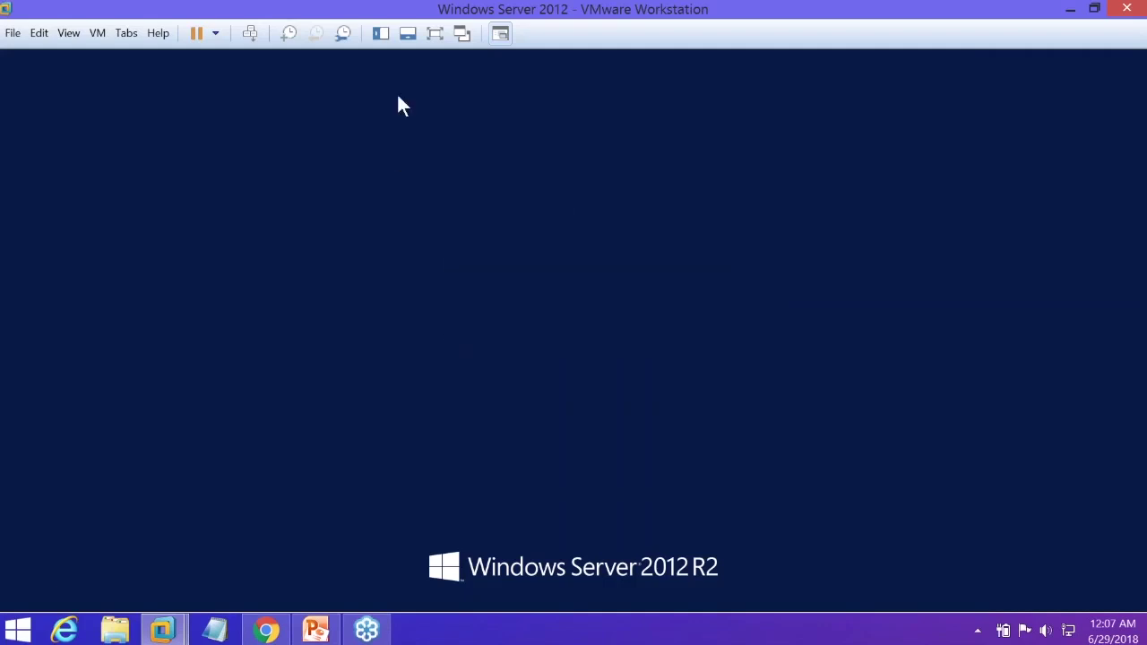
# Unlock the server with the Administrator password
pyautogui.click(250, 34)
pyautogui.write('Pa$$w0rd1')
pyautogui.press('Return')
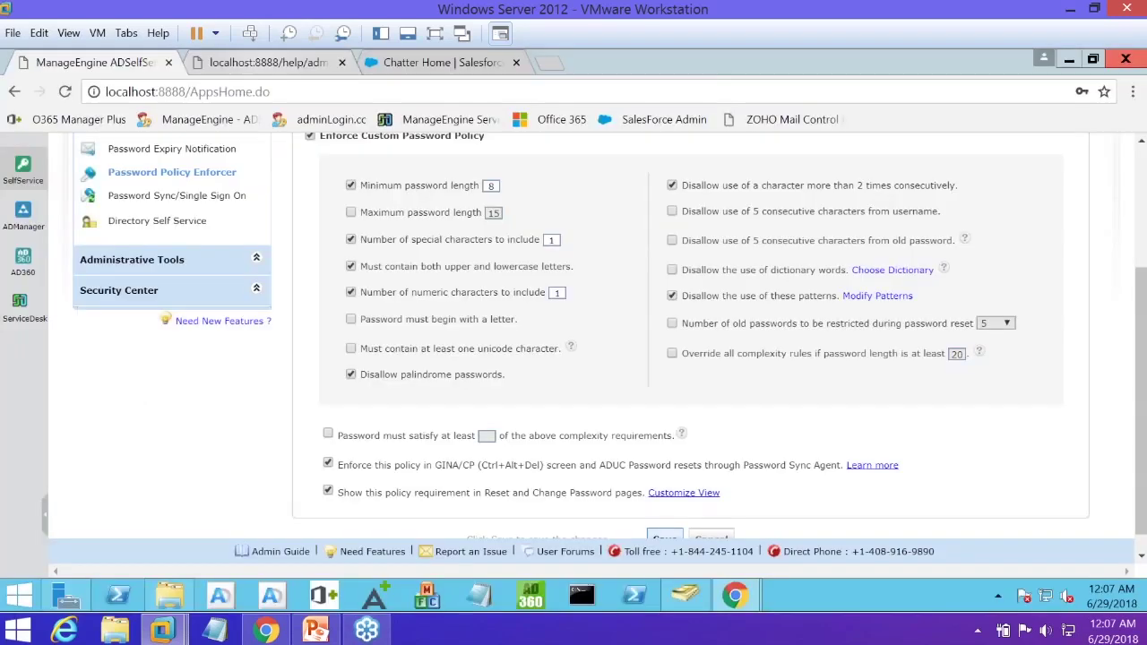
# Set 2 special characters, 2 numerals and minimum password length 10
pyautogui.doubleClick(551, 240)
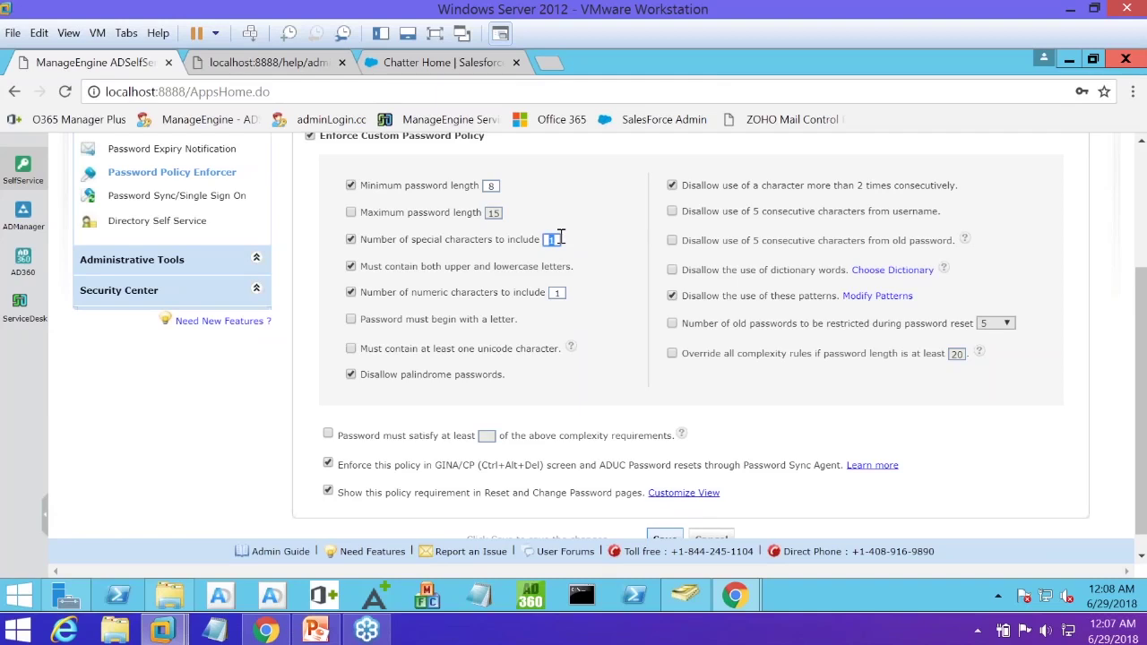
pyautogui.write('2')
pyautogui.press('Tab')
pyautogui.write('2')
pyautogui.doubleClick(489, 186)
pyautogui.write('10')
# Require passwords to satisfy at least 20 rules, and cancel Customize View unchanged
pyautogui.click(328, 434)
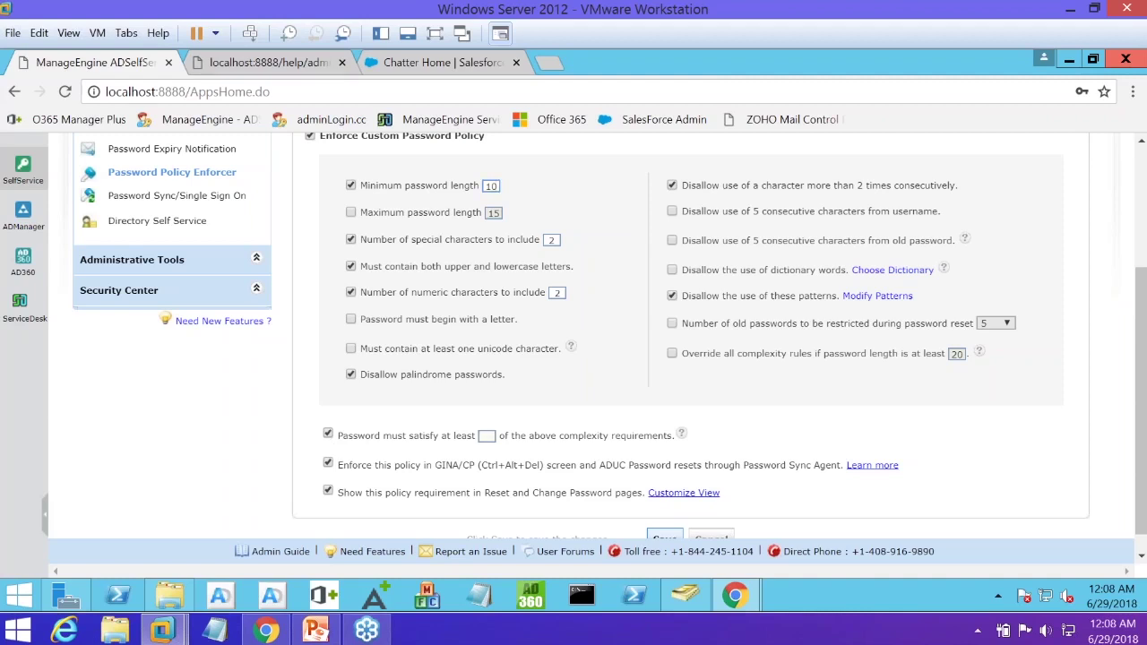
pyautogui.click(487, 435)
pyautogui.write('20')
pyautogui.scroll(-1, 681, 480)
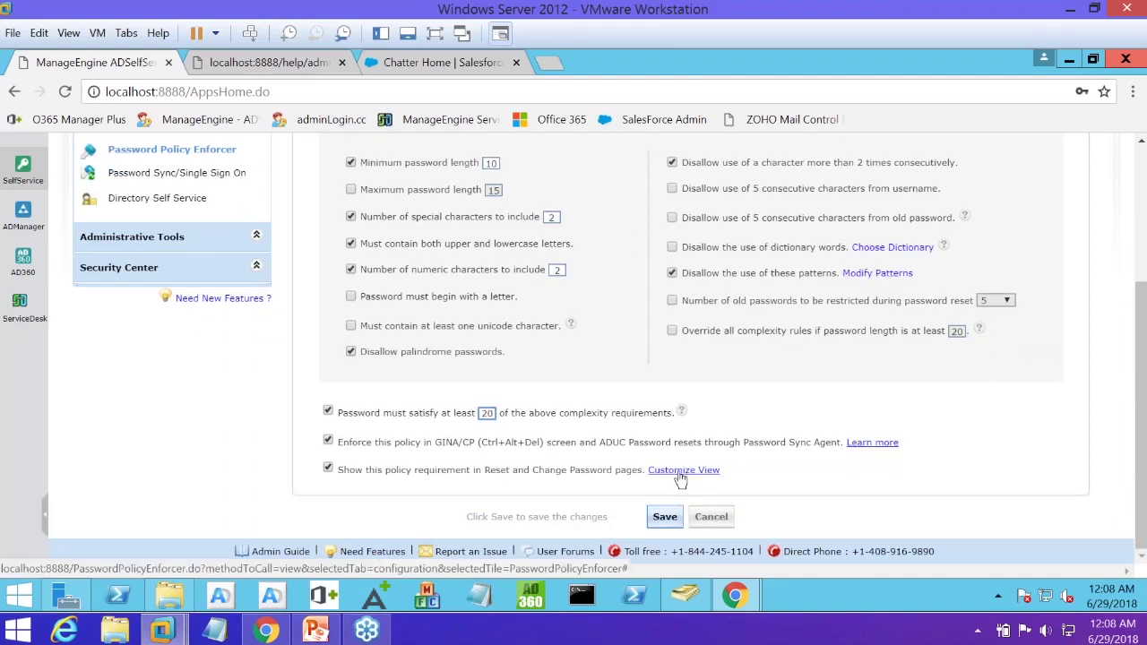
pyautogui.click(684, 470)
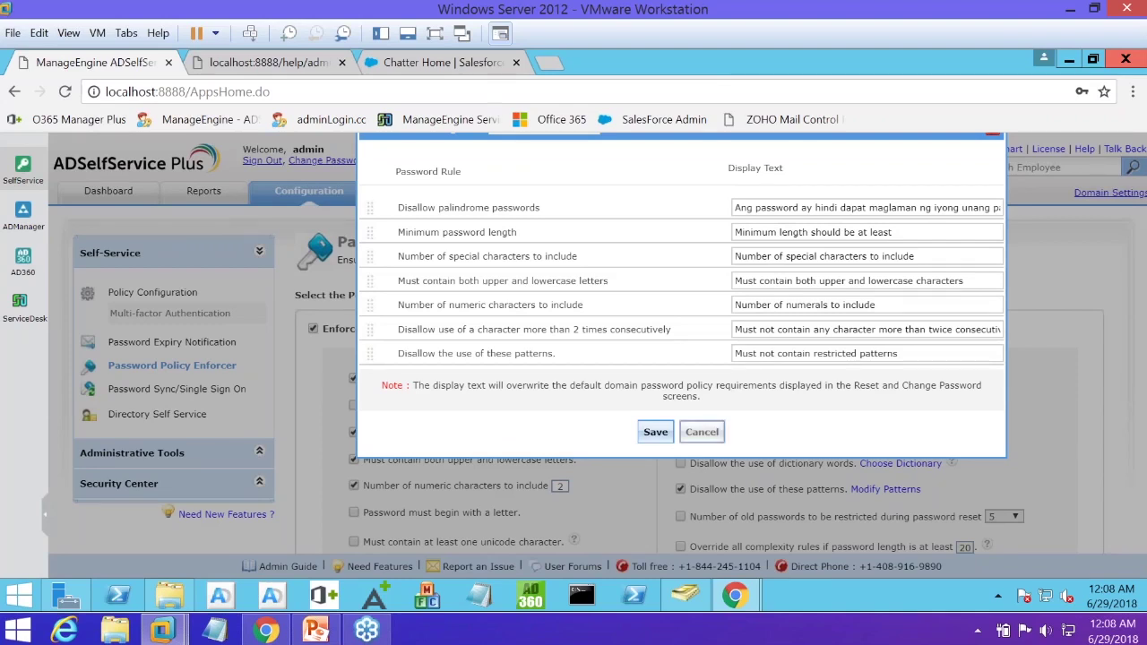
pyautogui.click(702, 432)
pyautogui.scroll(-1, 628, 359)
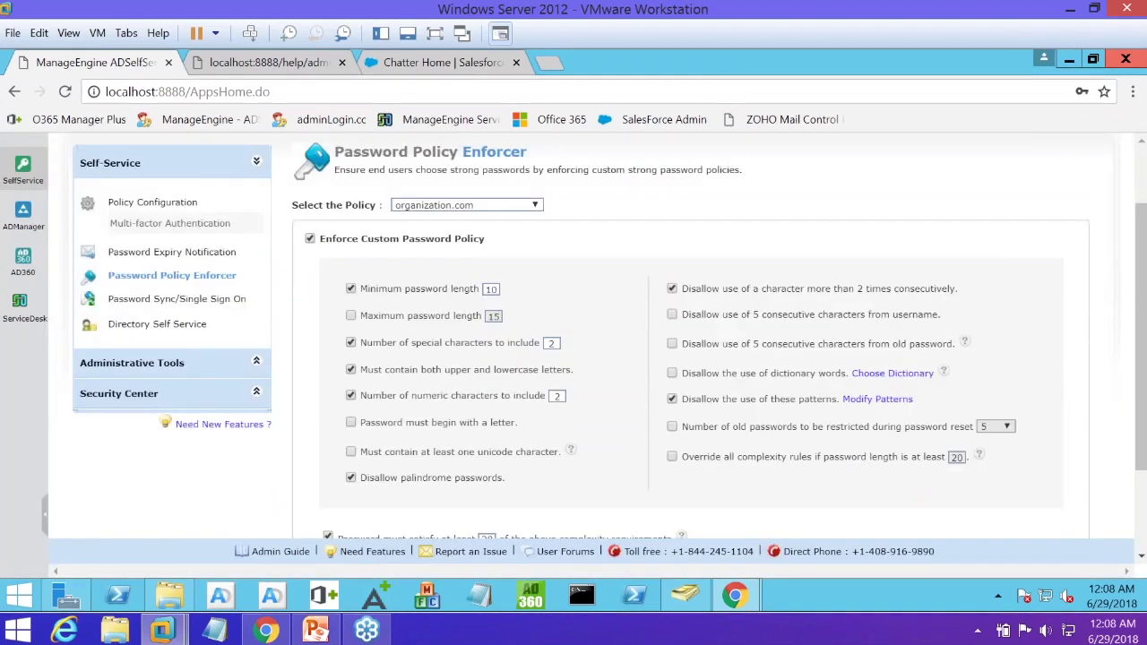
pyautogui.scroll(-1, 628, 359)
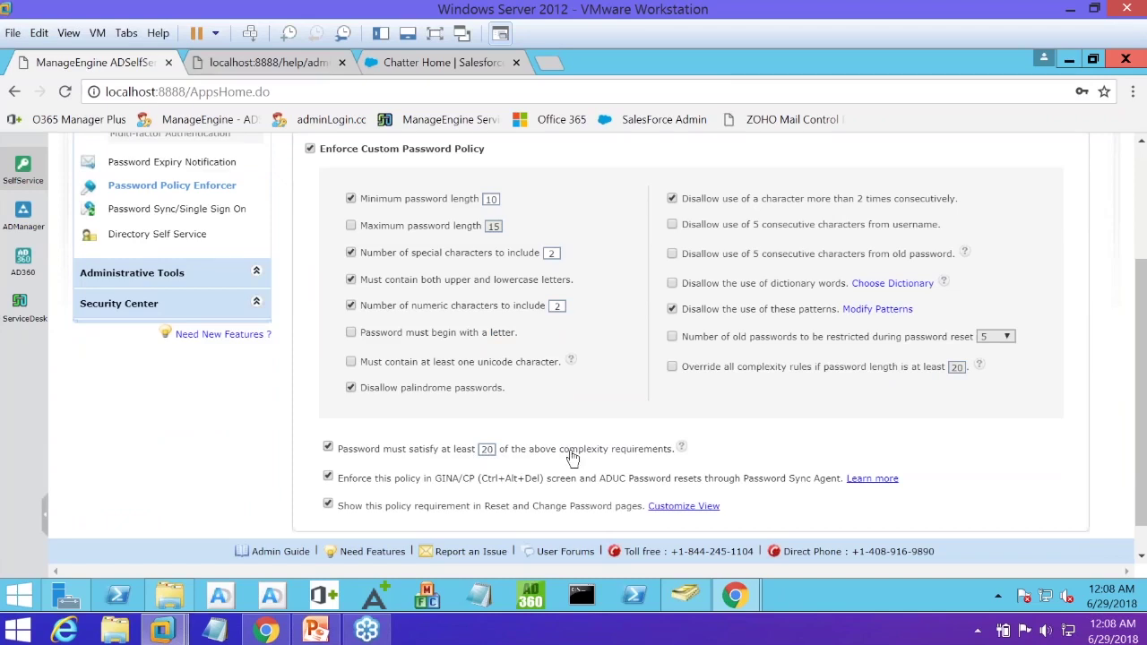
pyautogui.scroll(1, 233, 350)
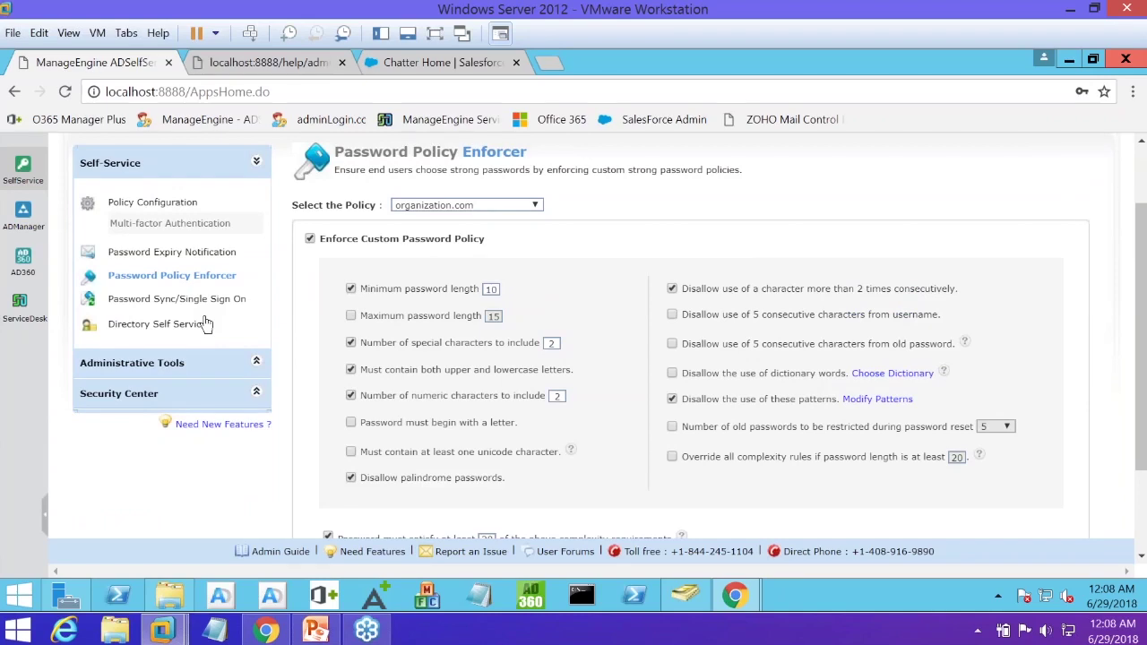
pyautogui.click(198, 224)
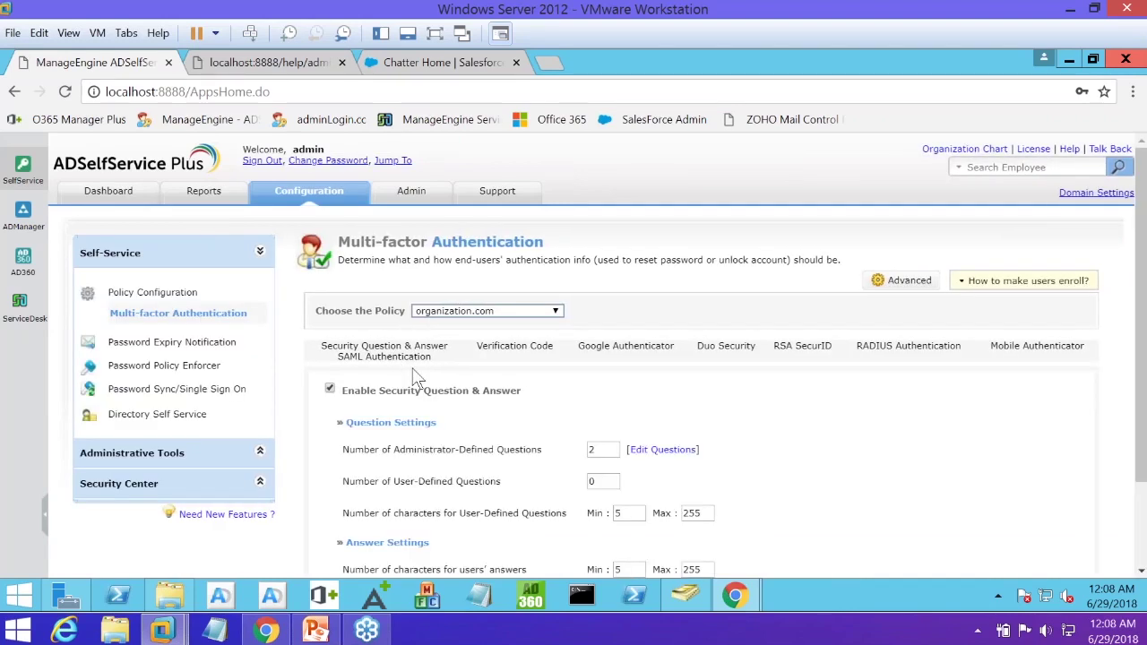
pyautogui.scroll(-1, 503, 246)
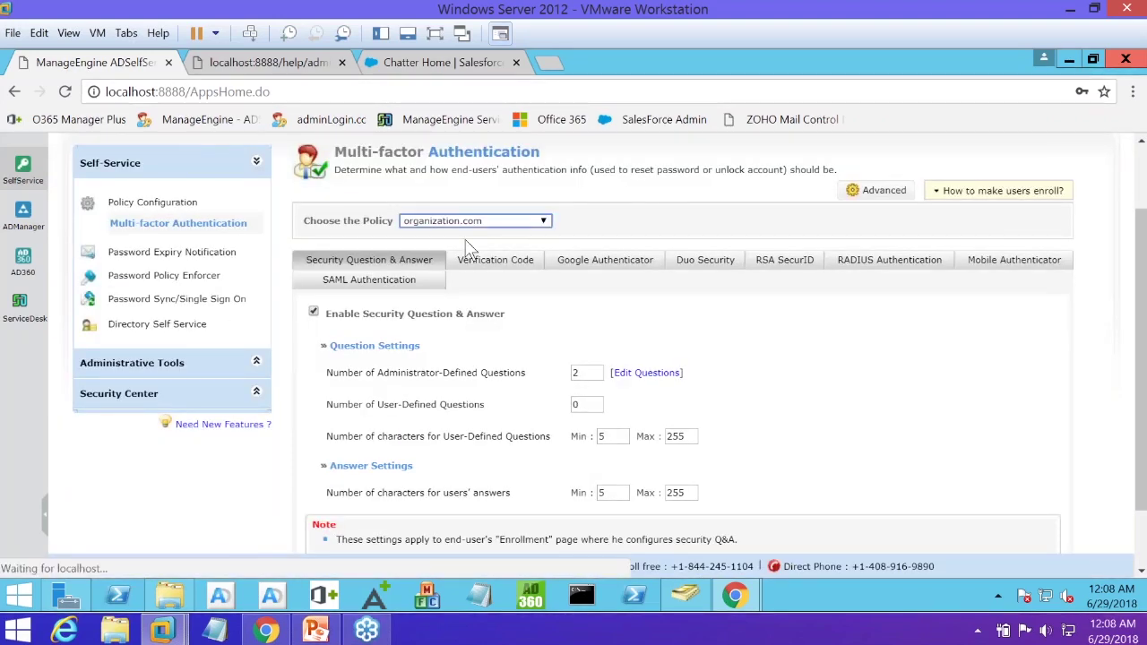
pyautogui.click(473, 221)
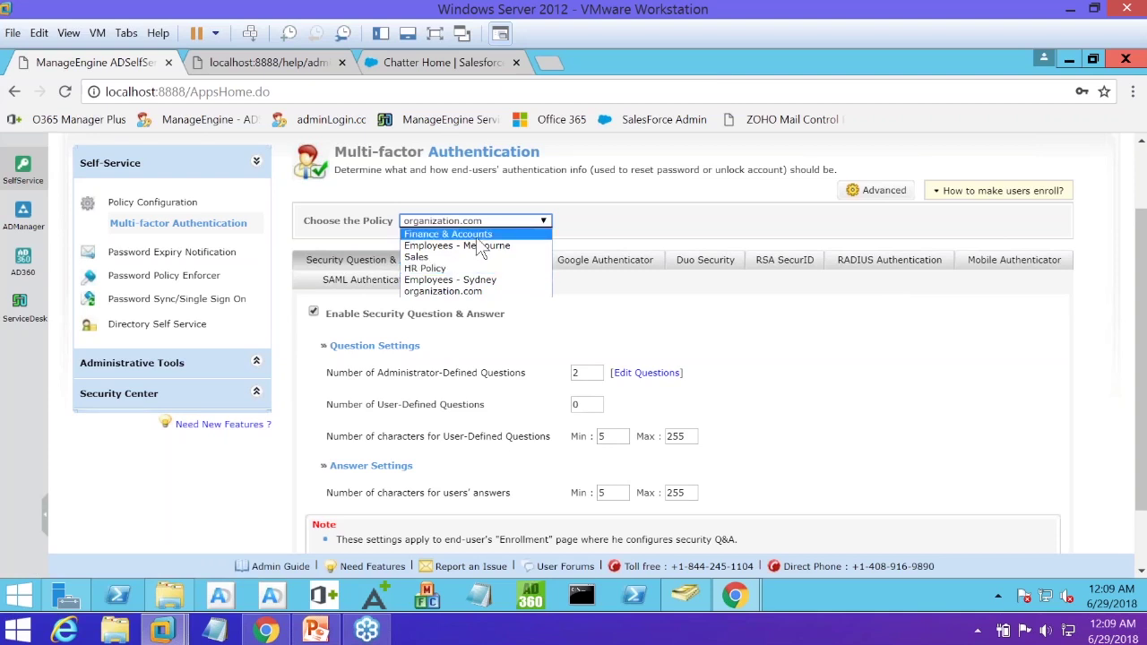
pyautogui.click(573, 238)
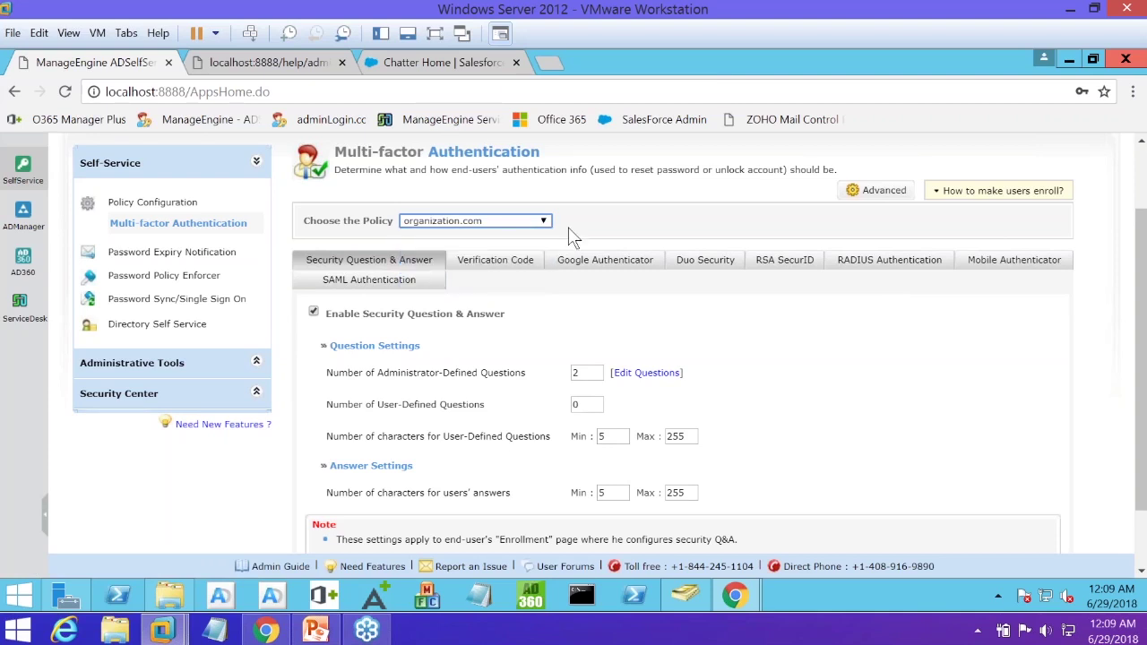
pyautogui.scroll(-1, 574, 238)
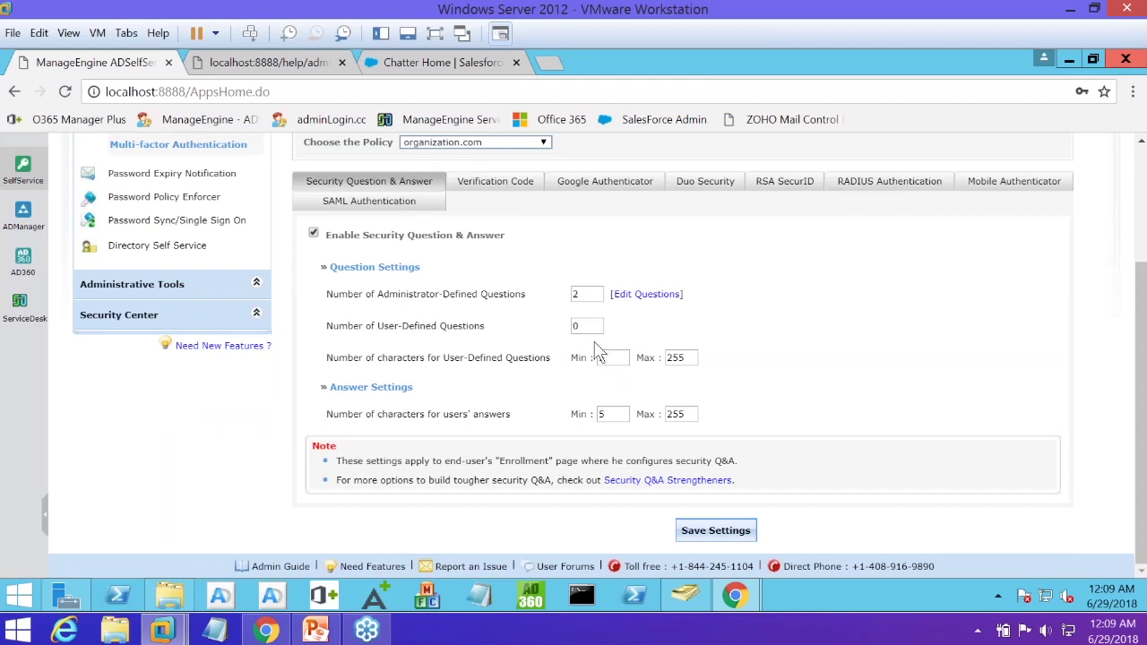
pyautogui.scroll(2, 596, 349)
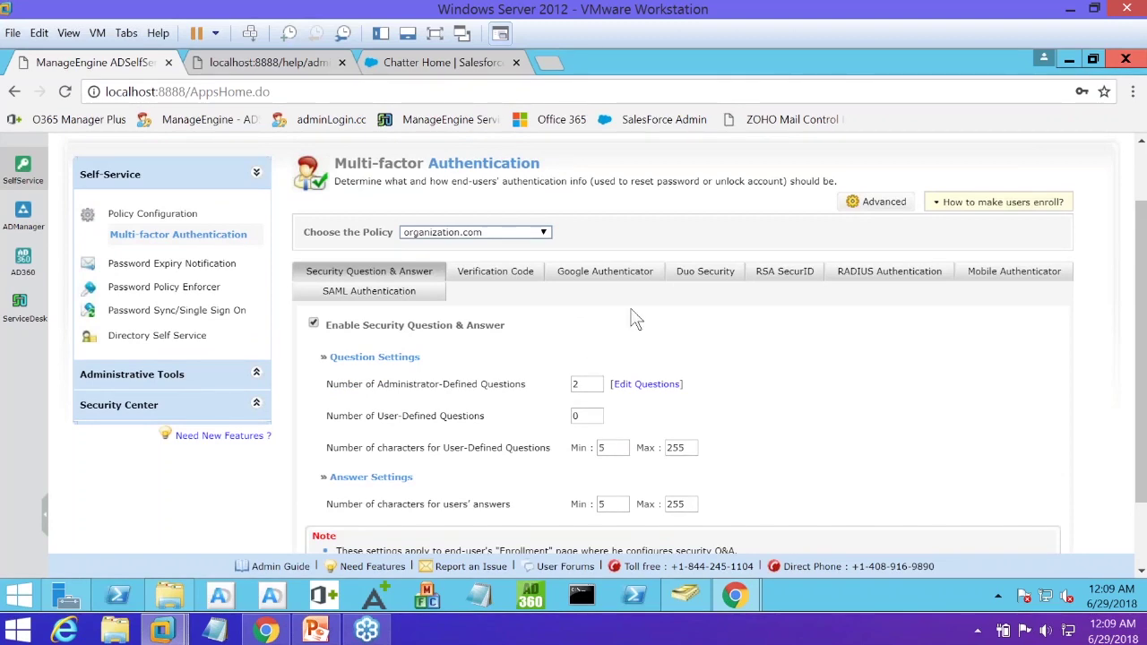
pyautogui.click(877, 202)
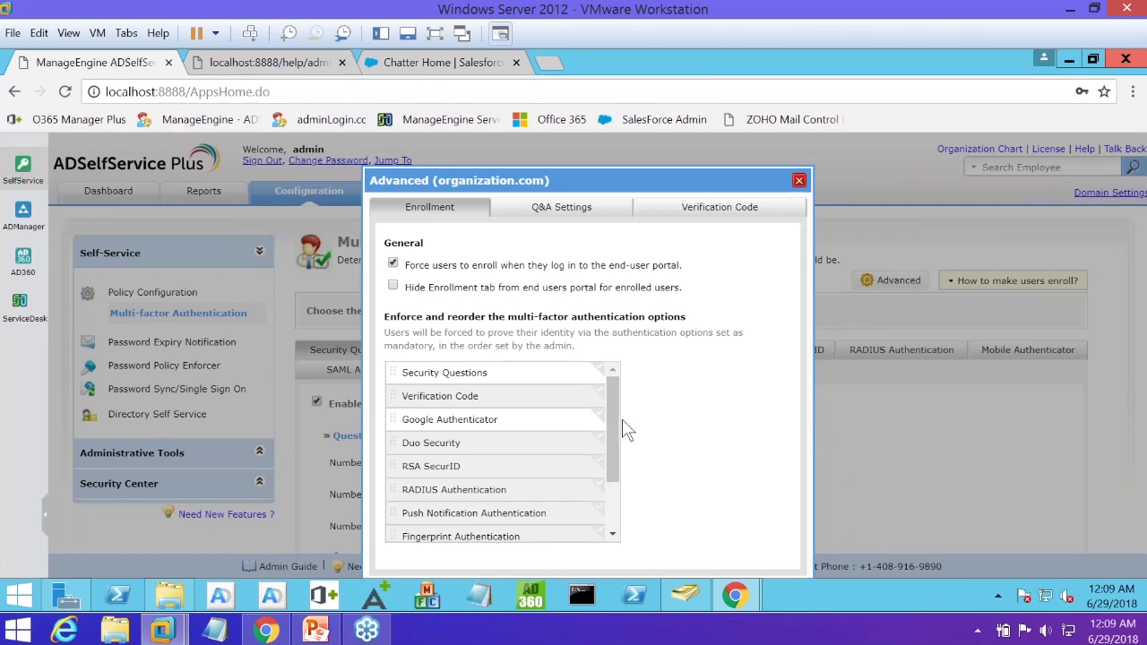
pyautogui.scroll(-1, 620, 505)
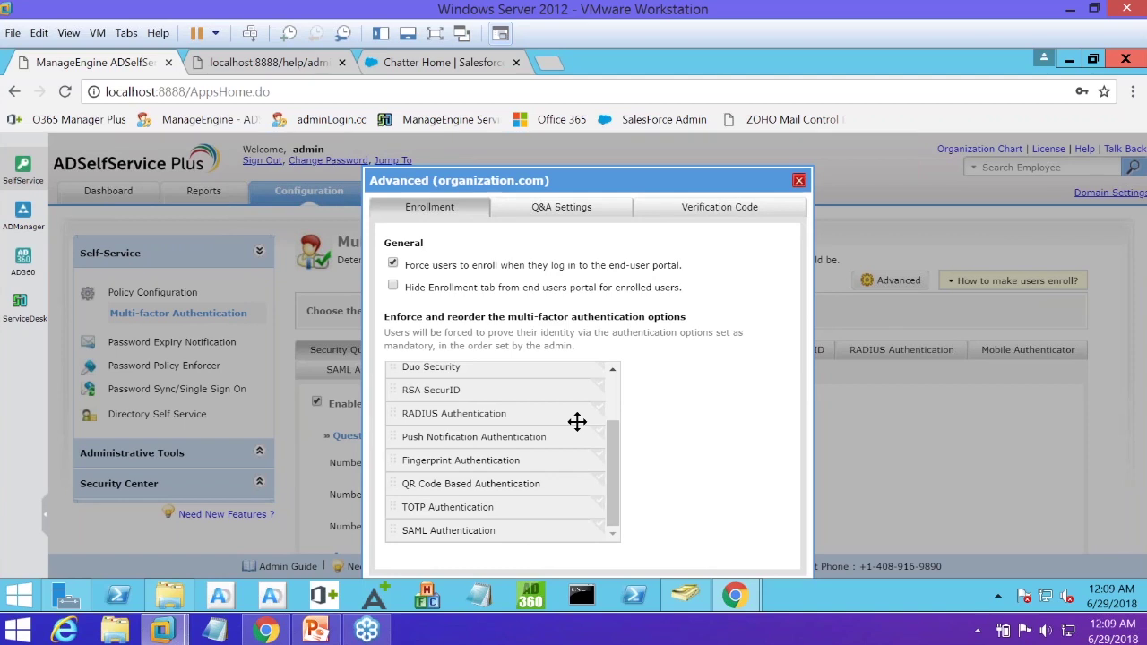
pyautogui.click(800, 182)
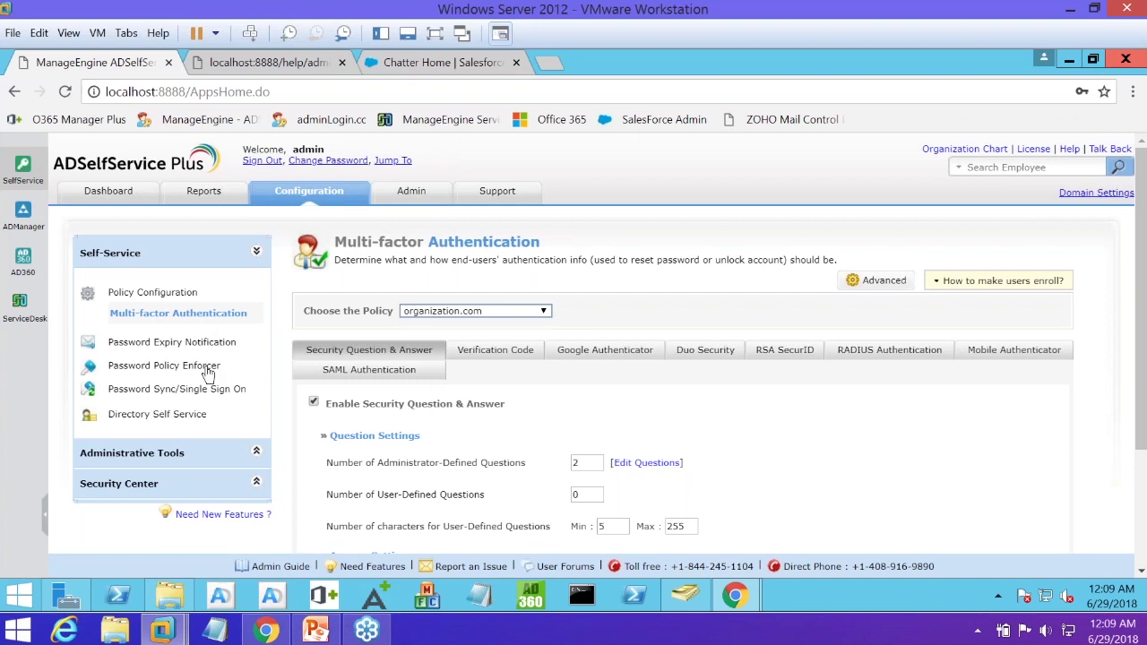
pyautogui.click(207, 367)
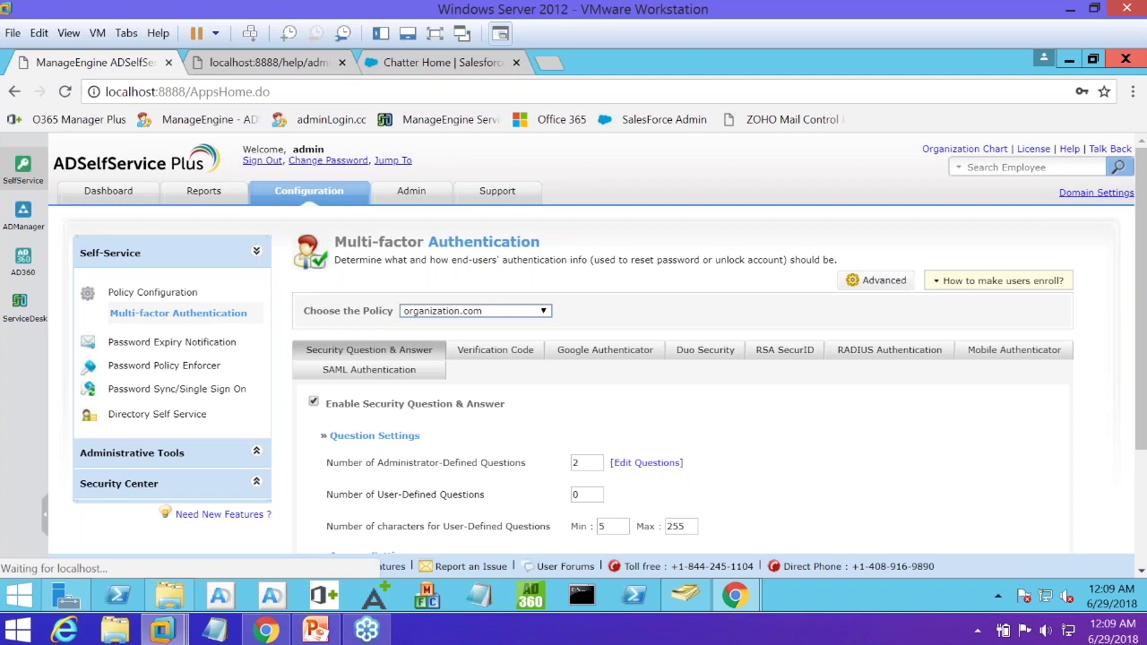
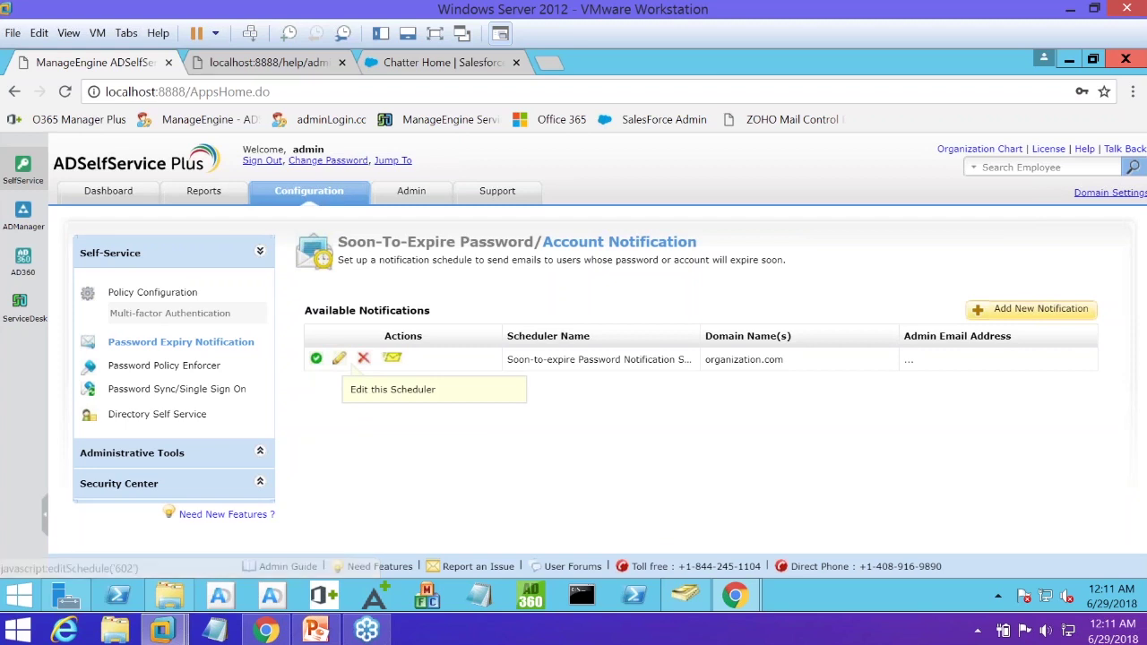
# Open the Soon-to-expire Password Notification Scheduler and view its 7, 3, 1 and 0-day reminders
pyautogui.click(339, 358)
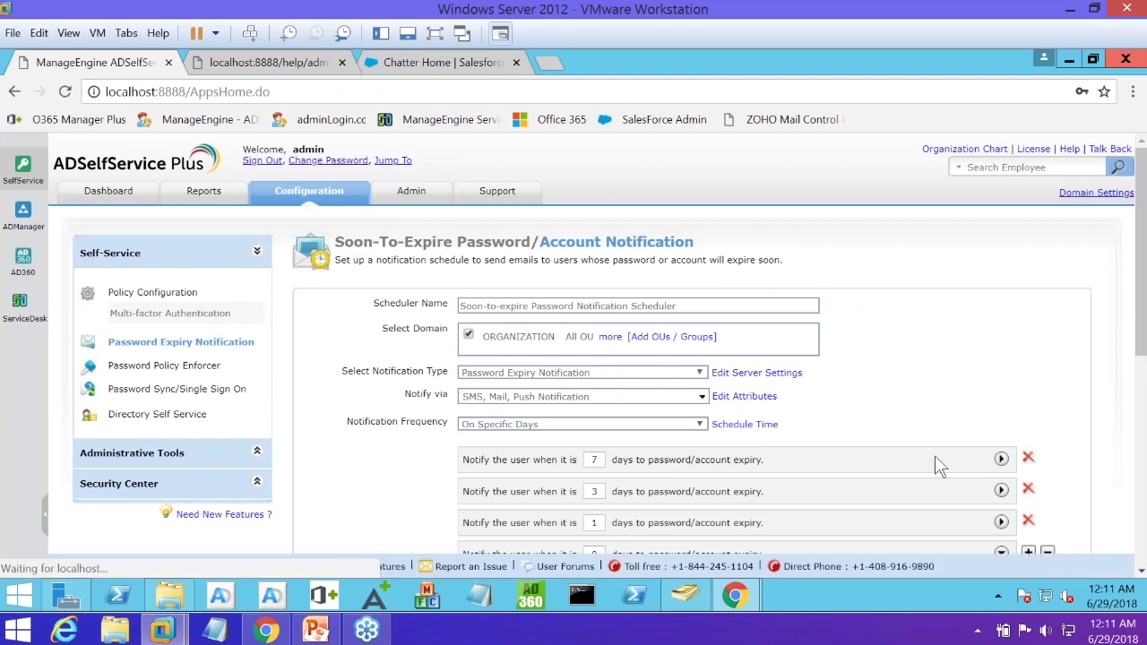
pyautogui.scroll(-1, 968, 436)
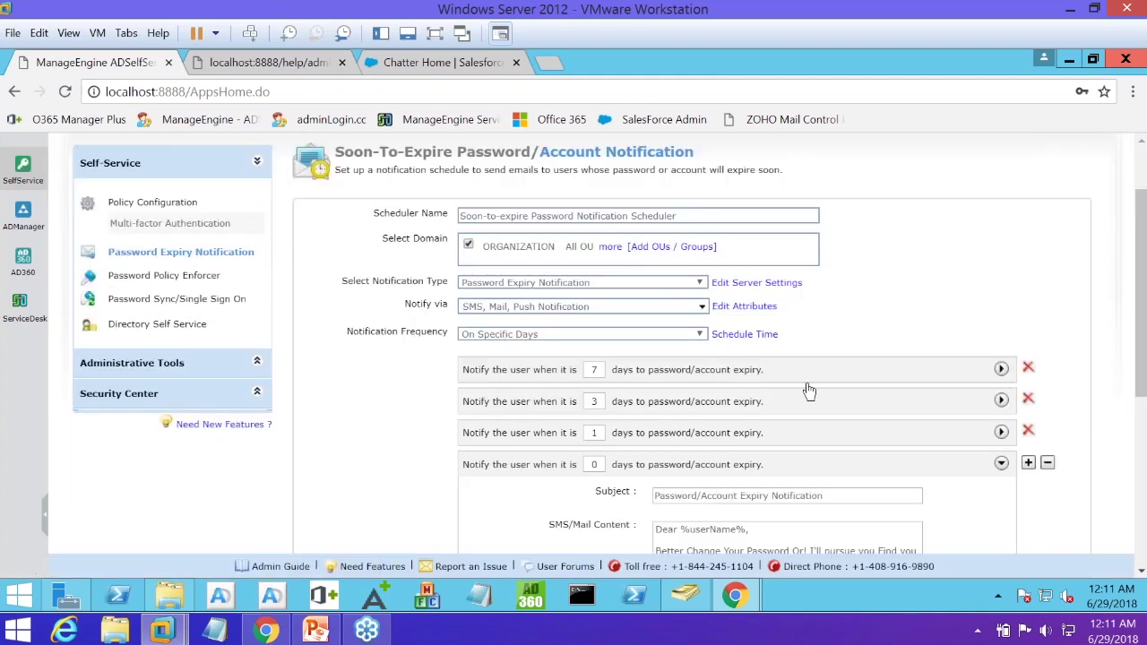
pyautogui.click(763, 383)
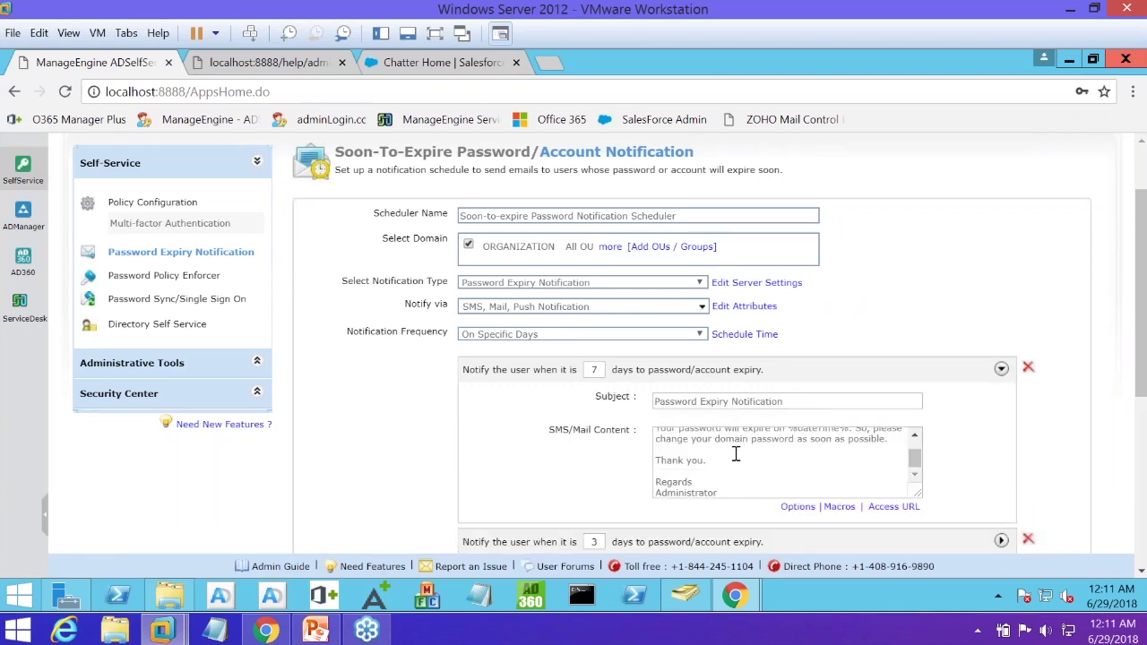
pyautogui.scroll(2, 733, 456)
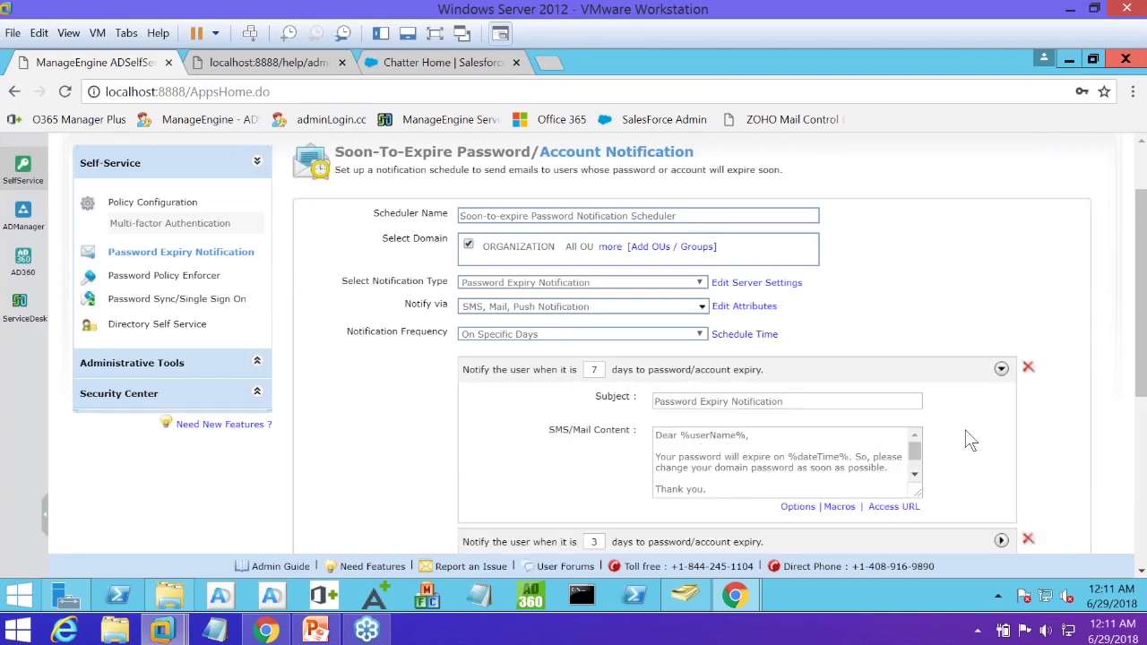
pyautogui.scroll(-1, 1031, 444)
pyautogui.click(1001, 451)
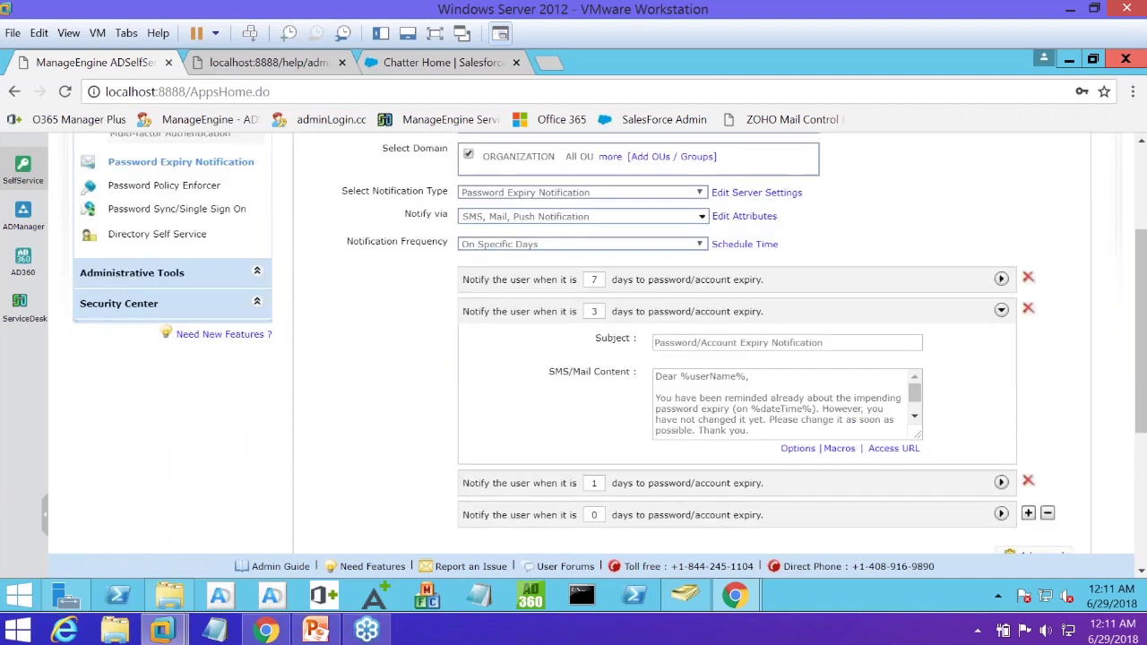
pyautogui.click(1001, 481)
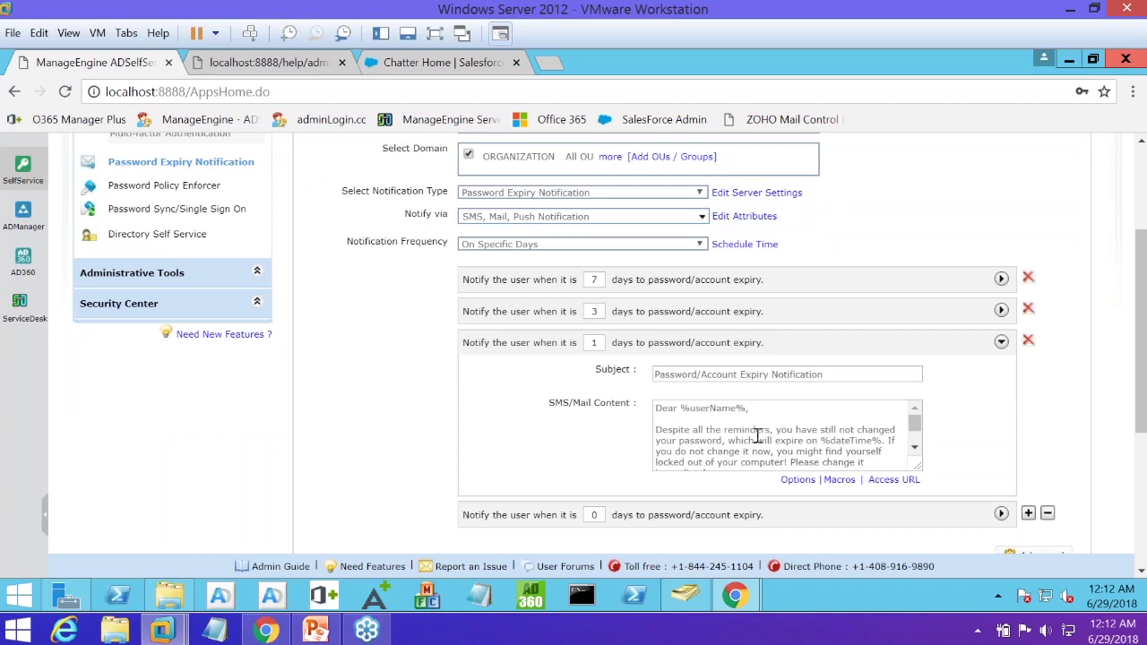
pyautogui.scroll(-2, 758, 435)
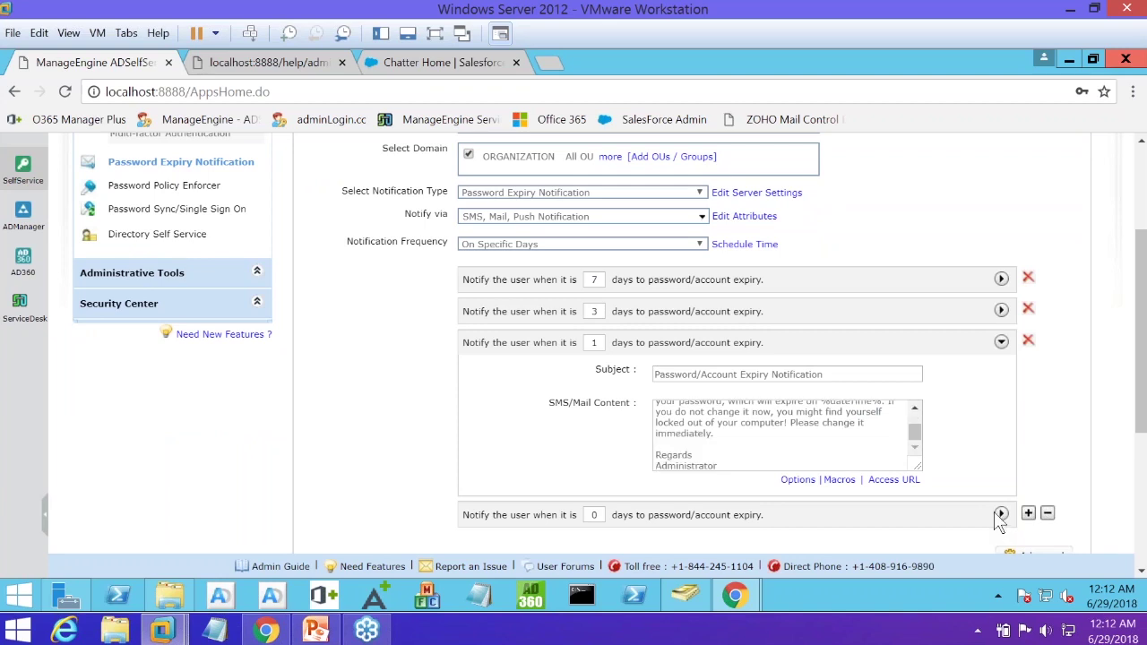
pyautogui.click(1001, 515)
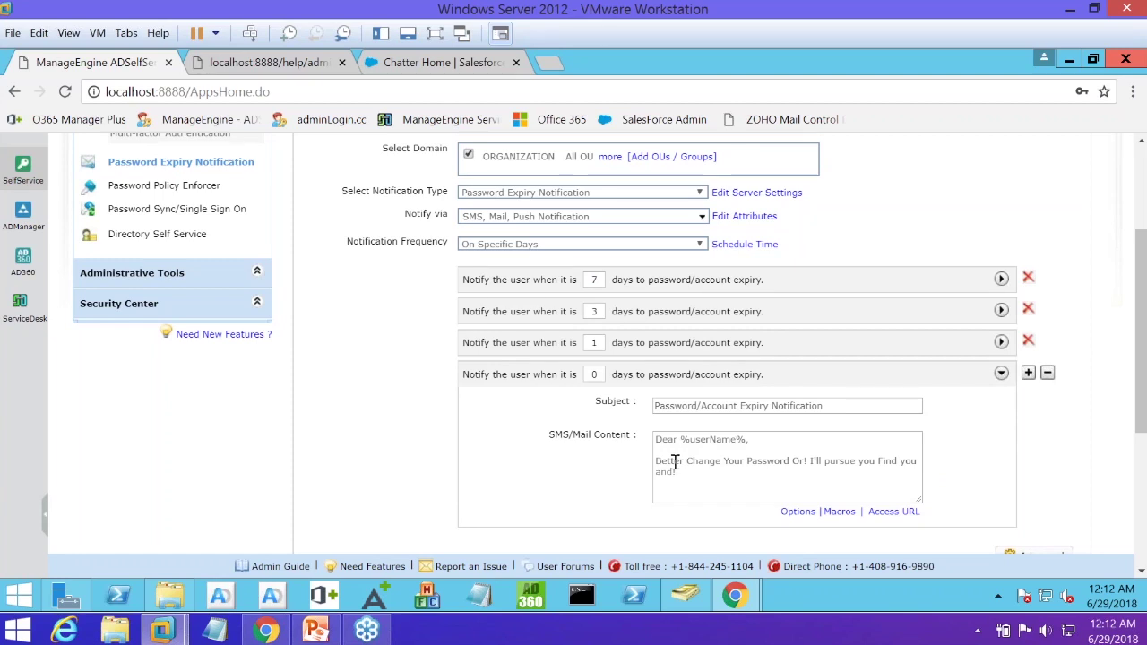
pyautogui.scroll(1, 674, 461)
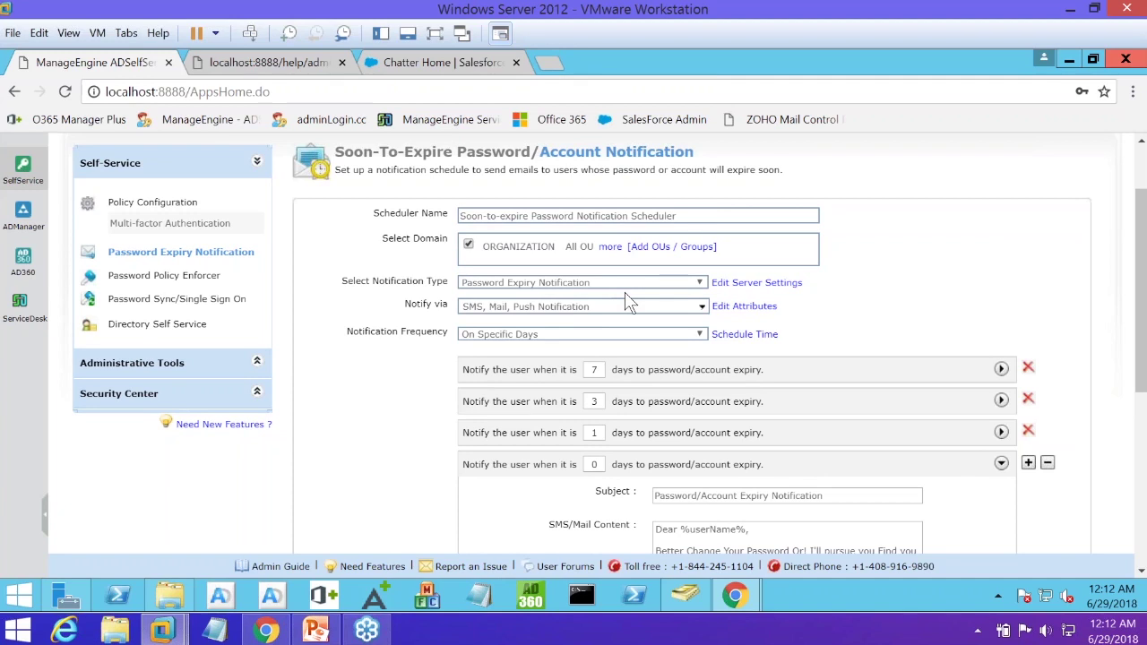
pyautogui.scroll(-1, 630, 302)
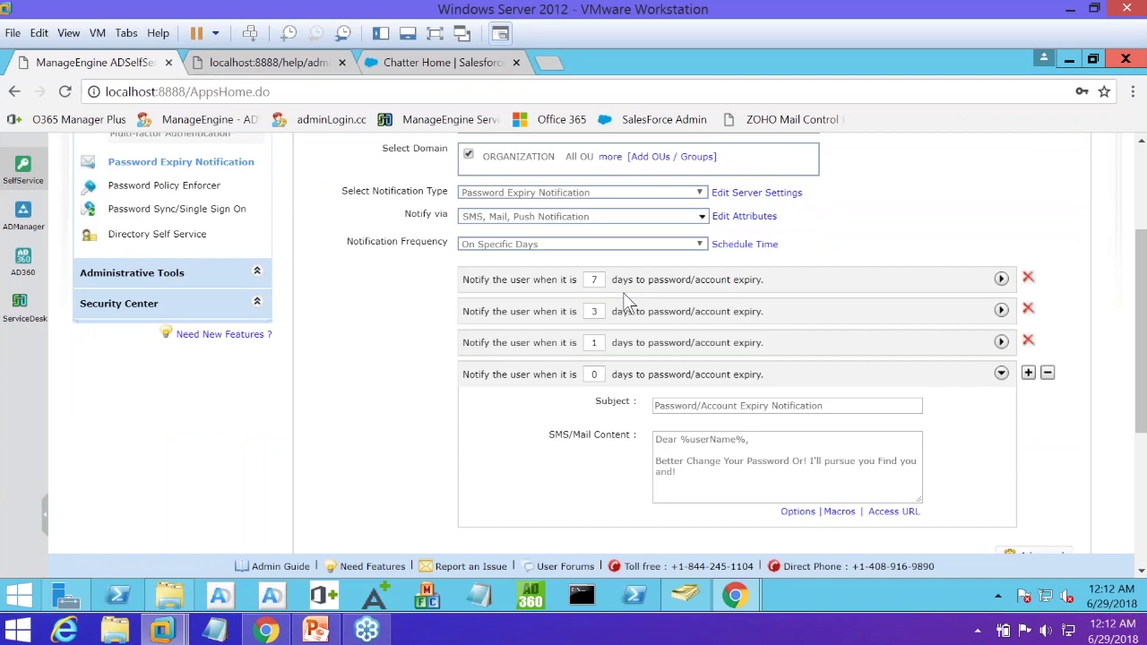
pyautogui.scroll(-1, 623, 300)
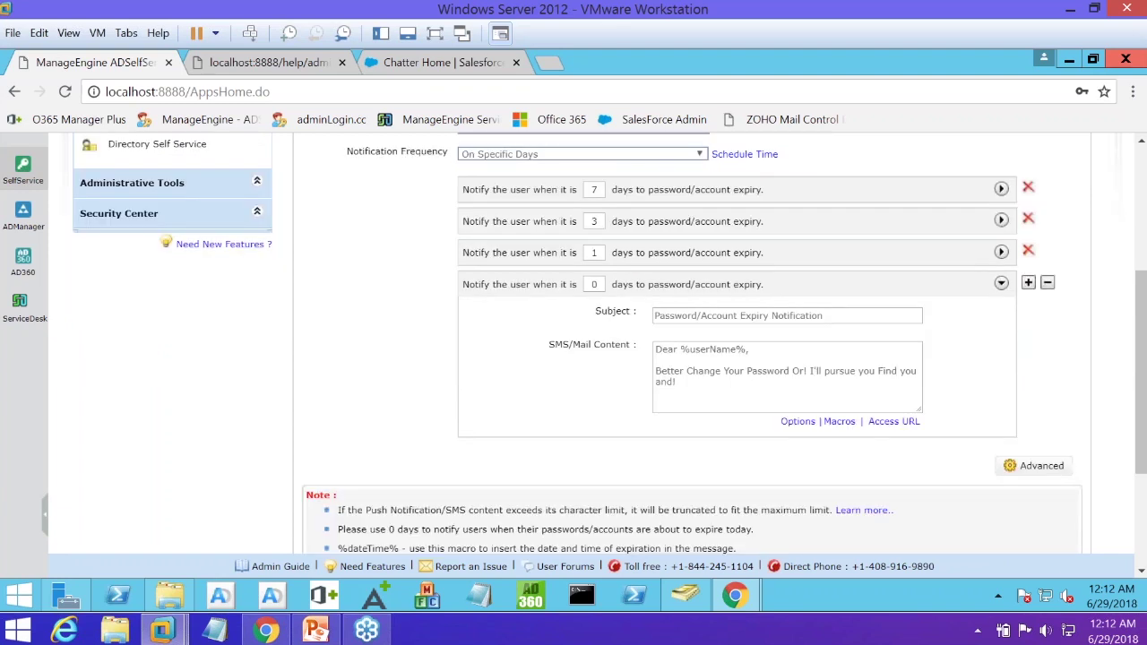
pyautogui.scroll(-1, 691, 350)
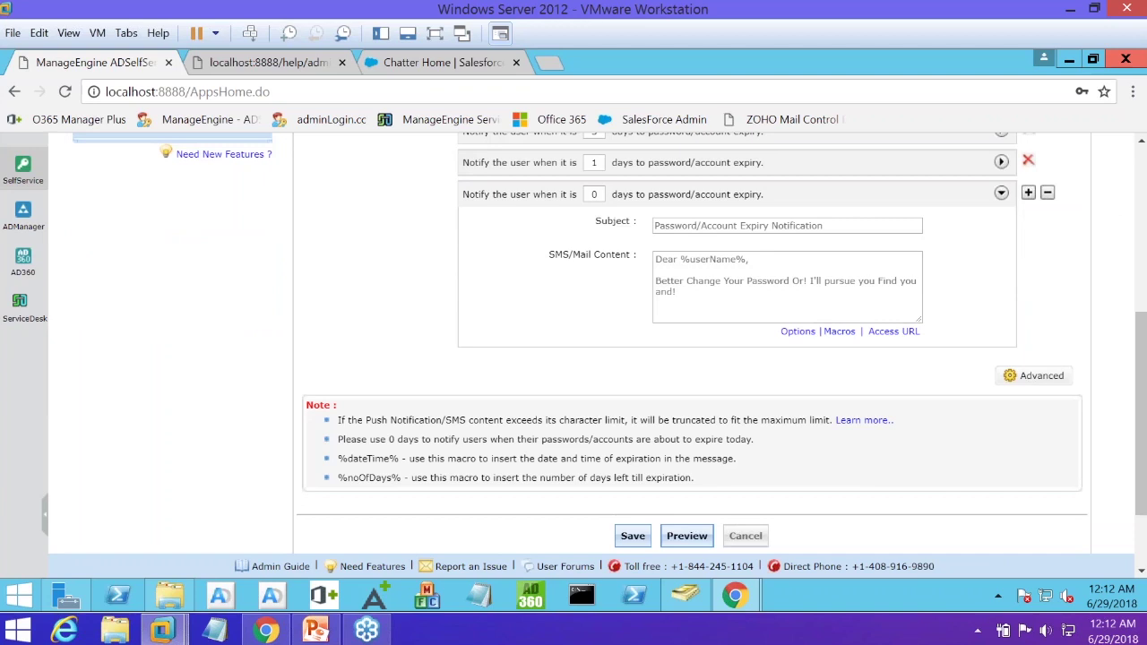
pyautogui.scroll(-1, 353, 302)
pyautogui.scroll(3, 357, 311)
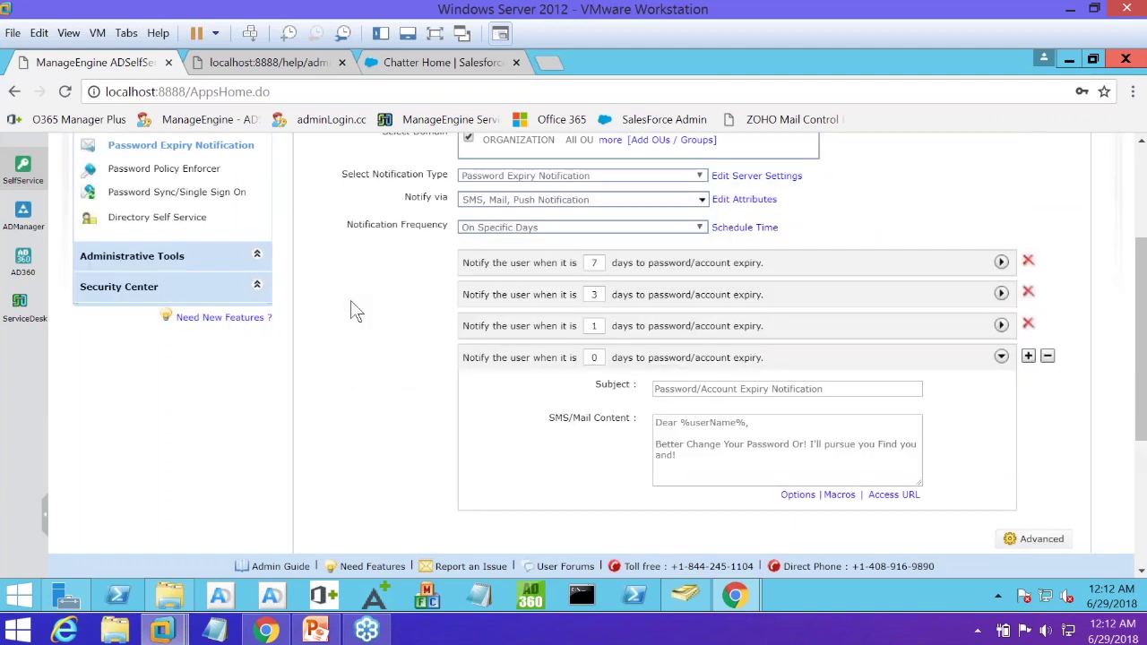
pyautogui.scroll(1, 353, 311)
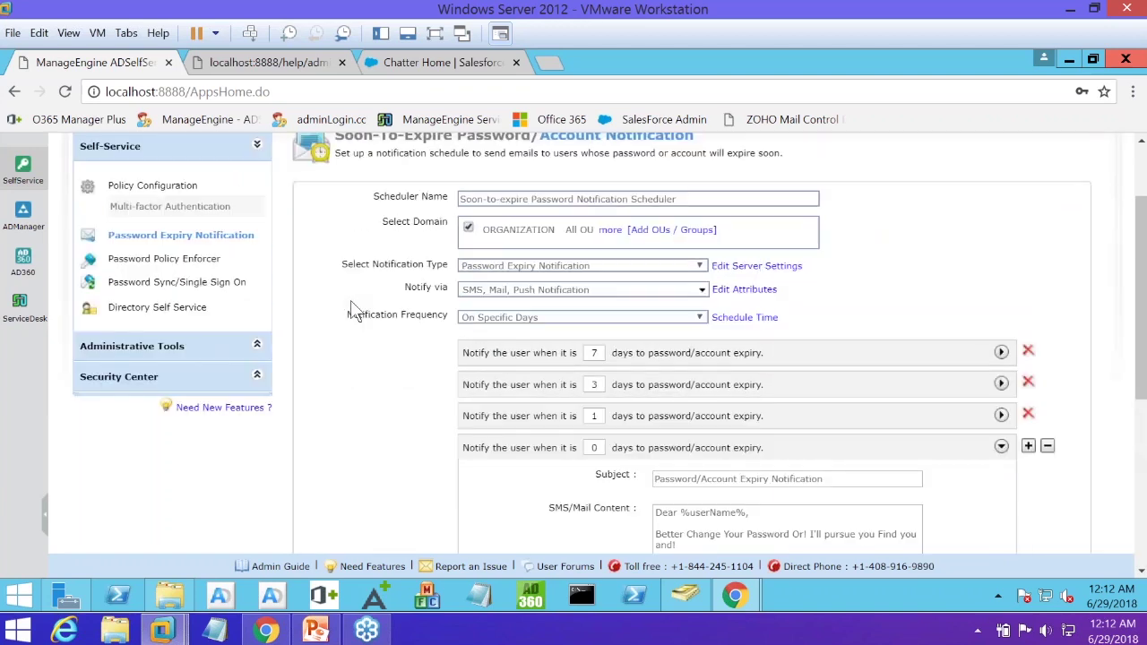
# Step the webinar deck through slides 9 and 10 to slide 11's MFA diagram, then return to Chrome
pyautogui.click(323, 634)
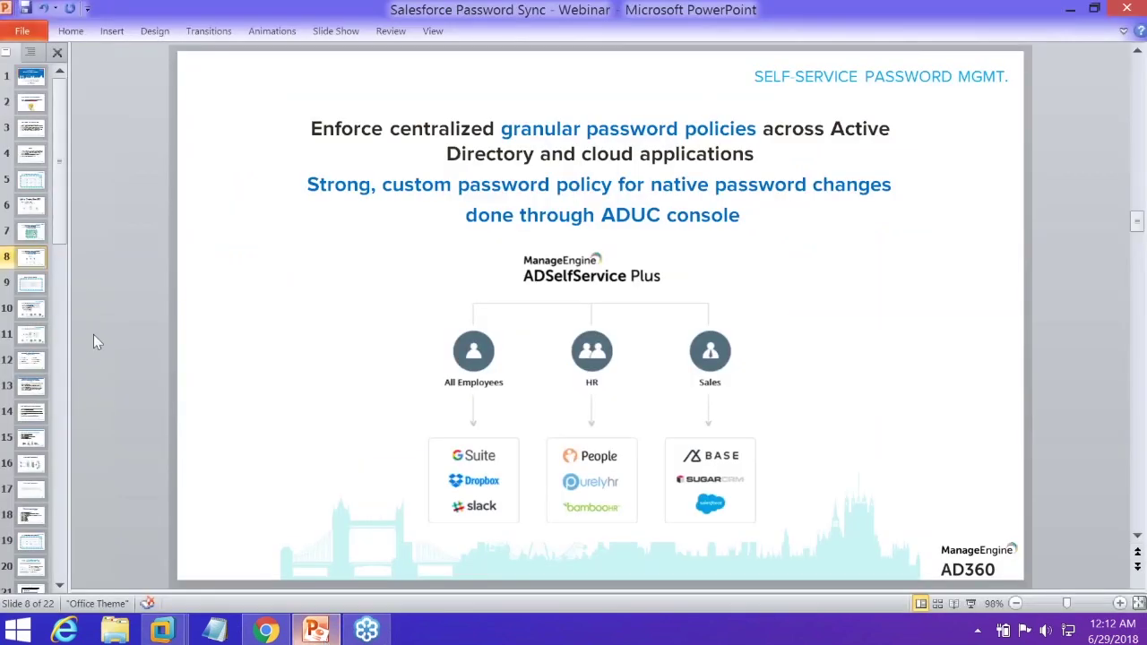
pyautogui.click(43, 294)
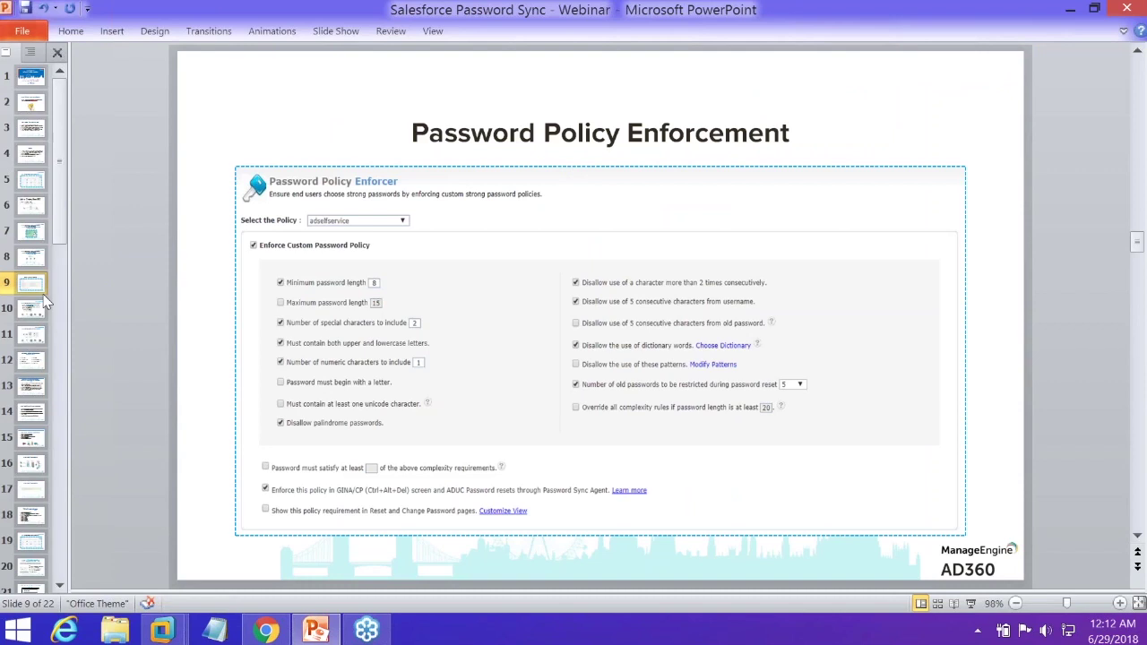
pyautogui.click(47, 305)
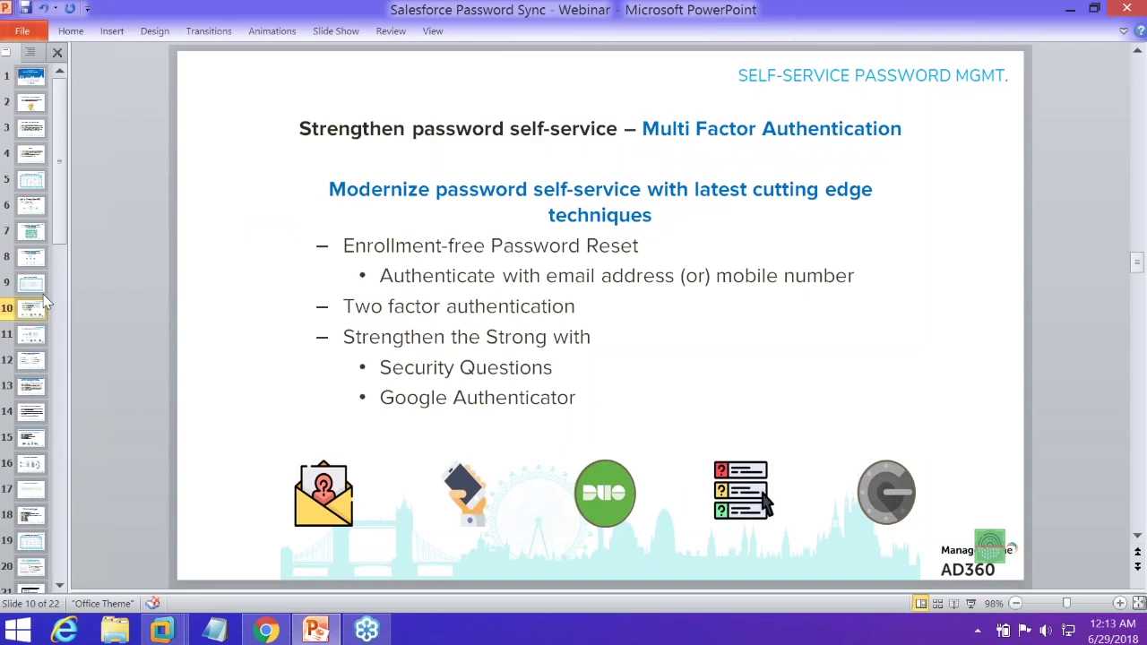
pyautogui.press('Down')
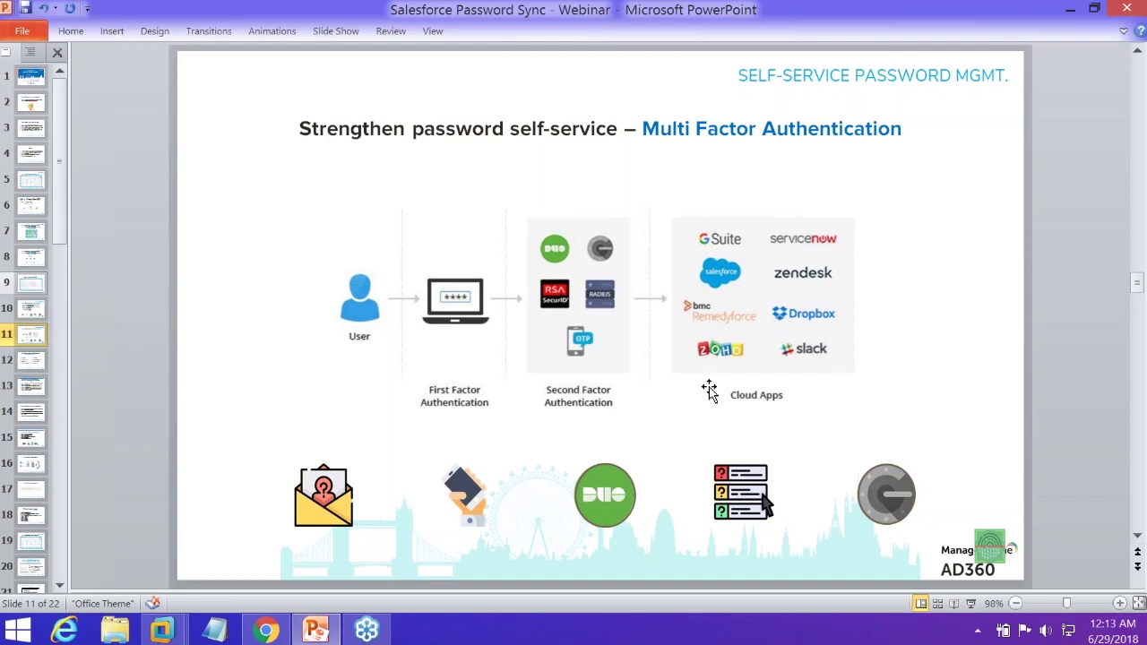
pyautogui.click(265, 630)
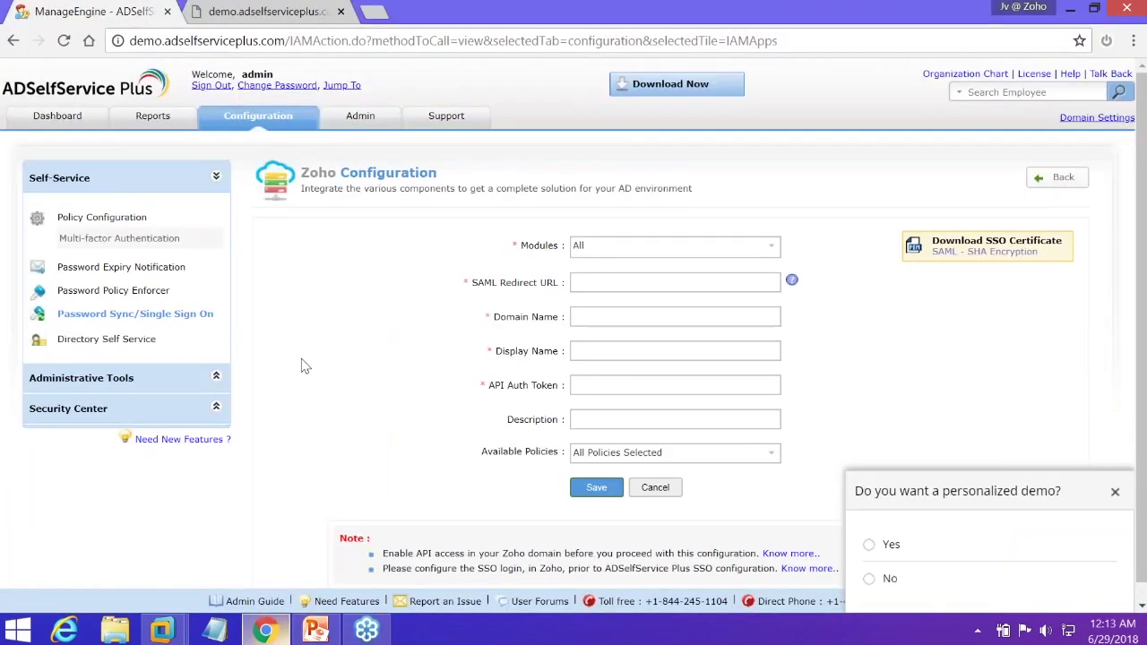
# Sign out of the online demo and local server administrator sessions, then return to PowerPoint
pyautogui.click(212, 85)
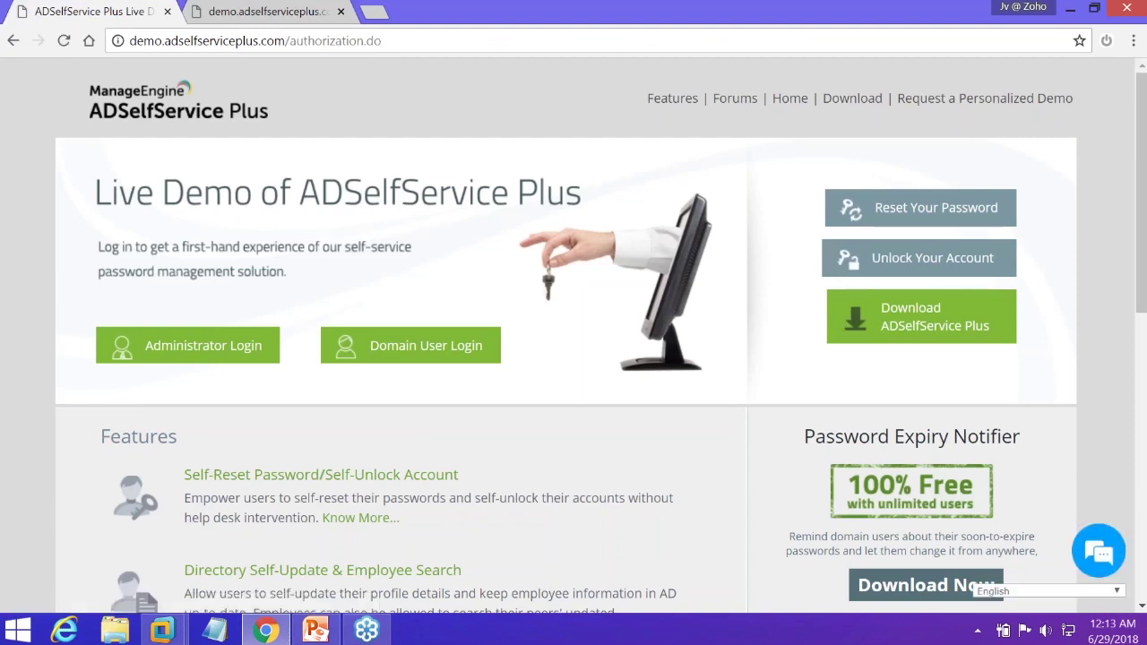
pyautogui.moveTo(162, 631)
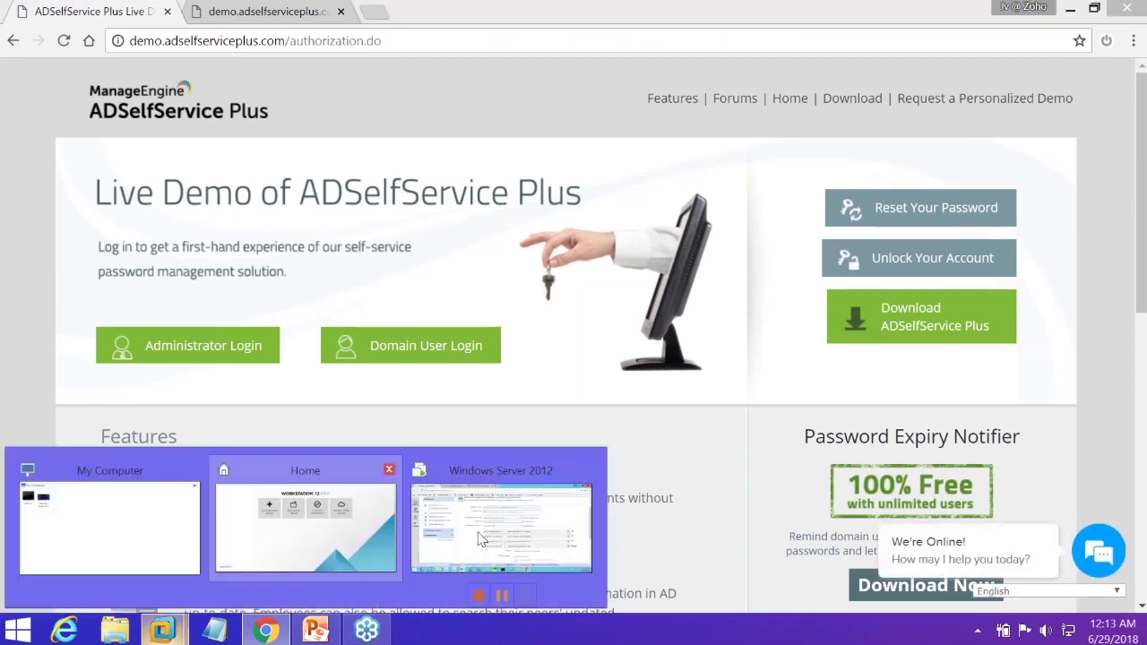
pyautogui.click(481, 539)
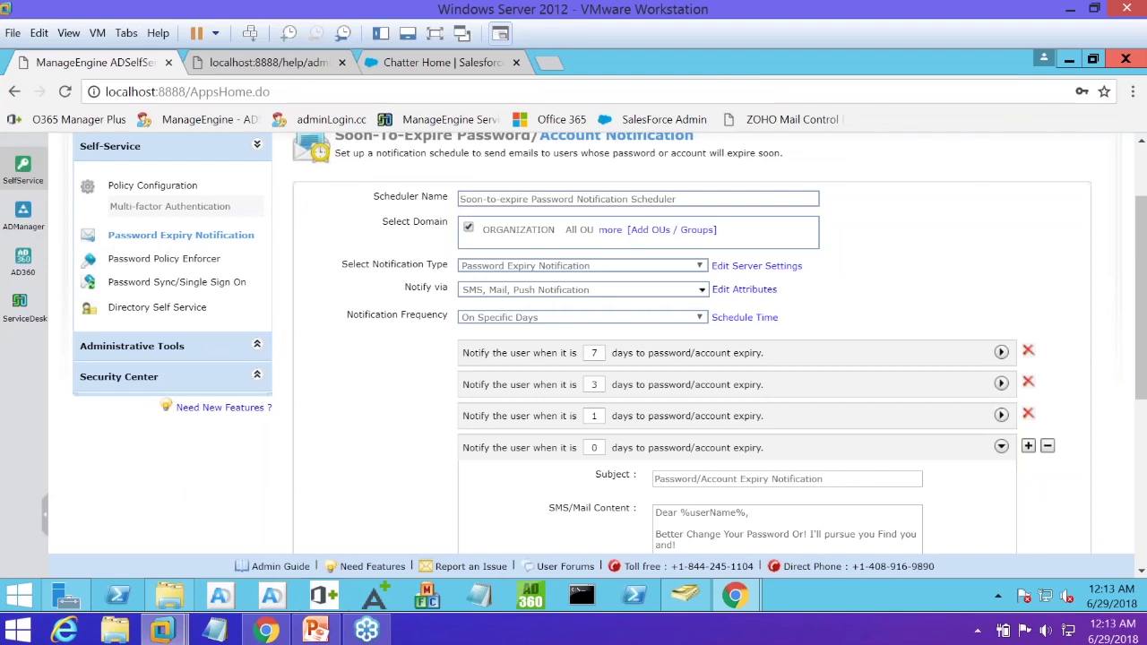
pyautogui.scroll(2, 348, 307)
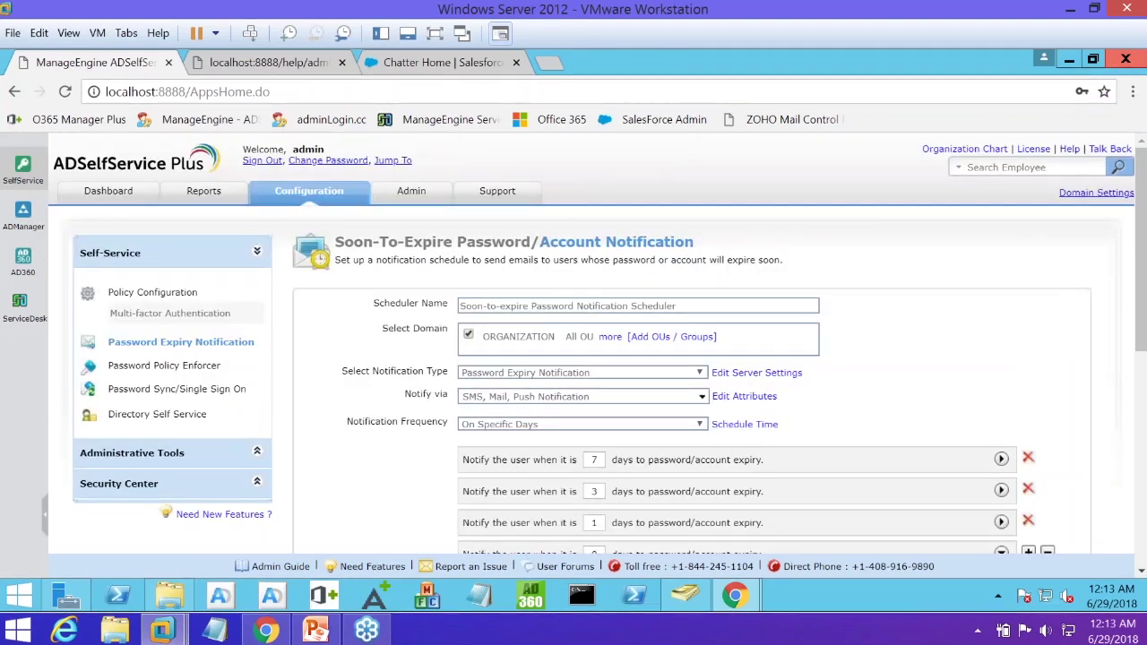
pyautogui.click(267, 162)
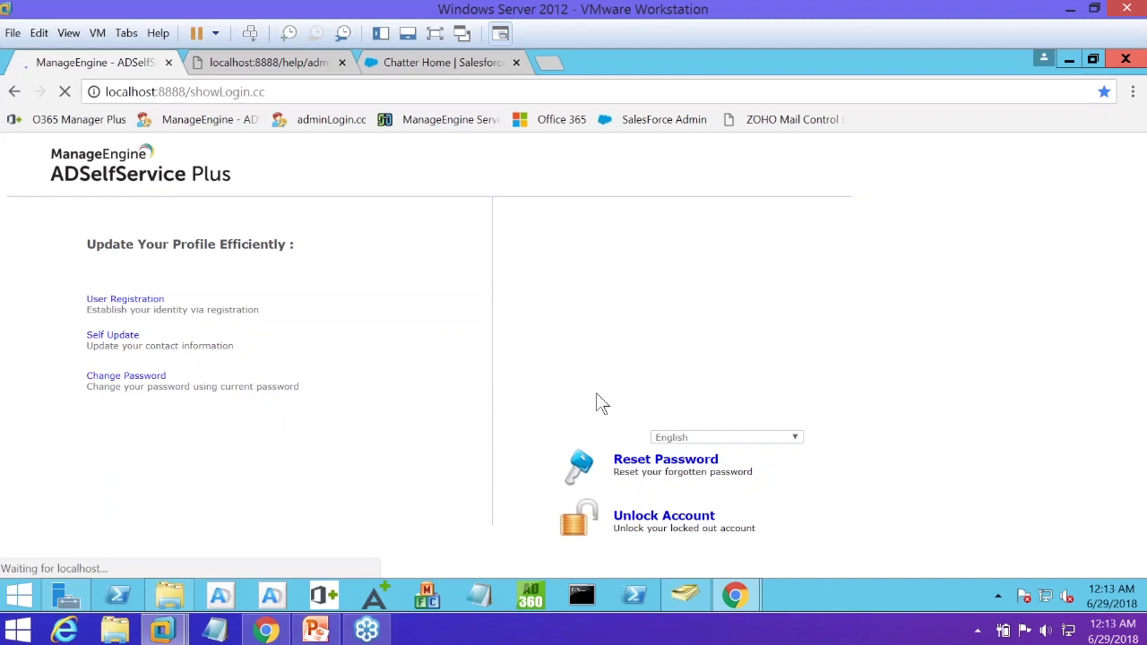
pyautogui.click(315, 630)
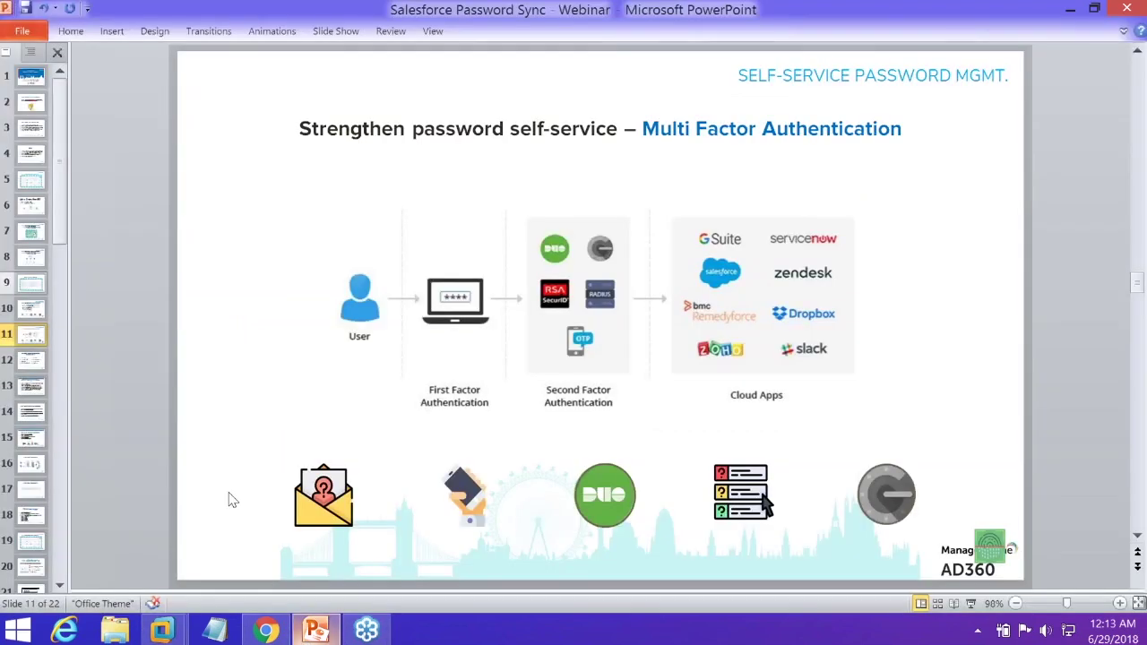
# Show slide 12 on Active Directory password synchronization, then return to the live demo login page
pyautogui.click(32, 361)
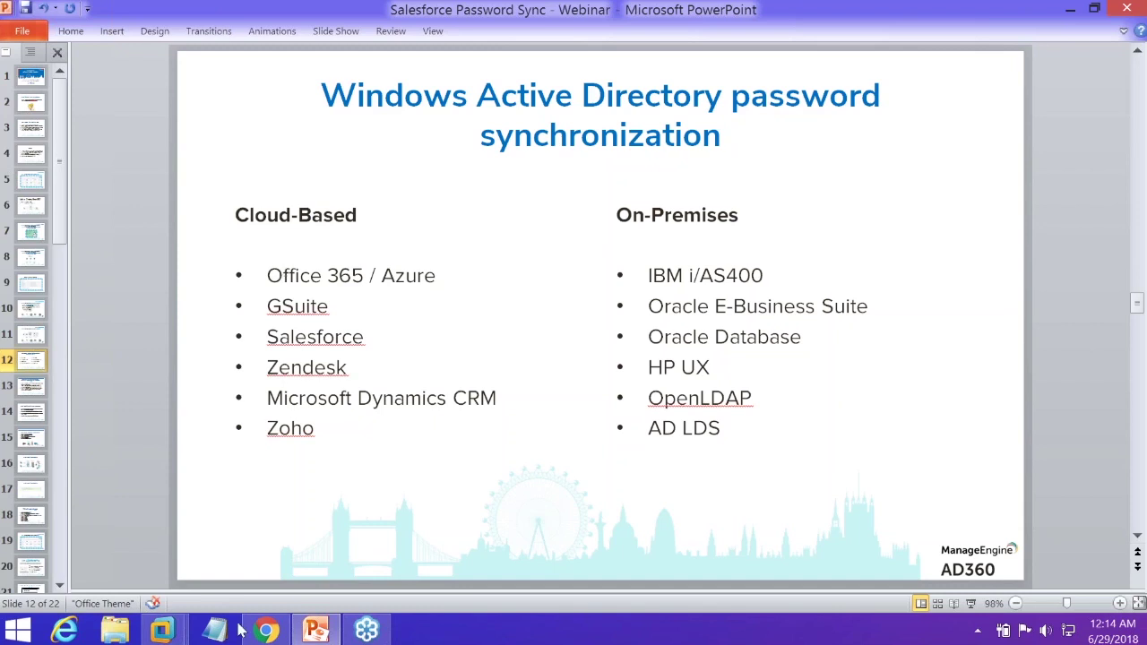
pyautogui.click(266, 630)
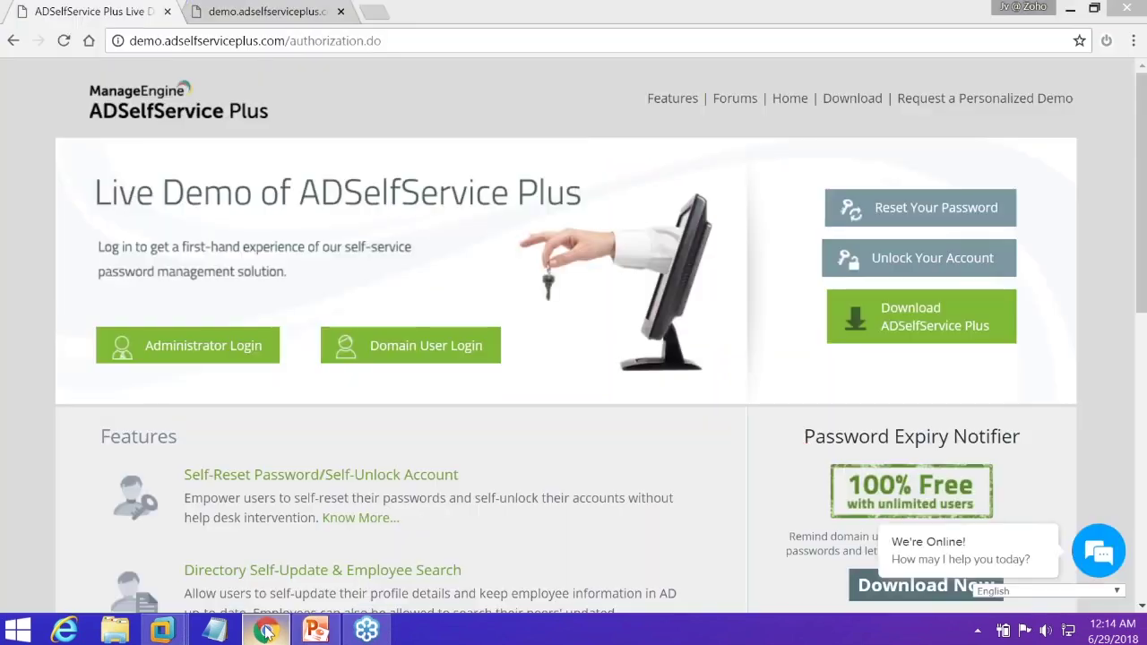
# On the Windows Server VM's login page, replace the User Name with another end user's account name
pyautogui.click(266, 631)
pyautogui.moveTo(162, 631)
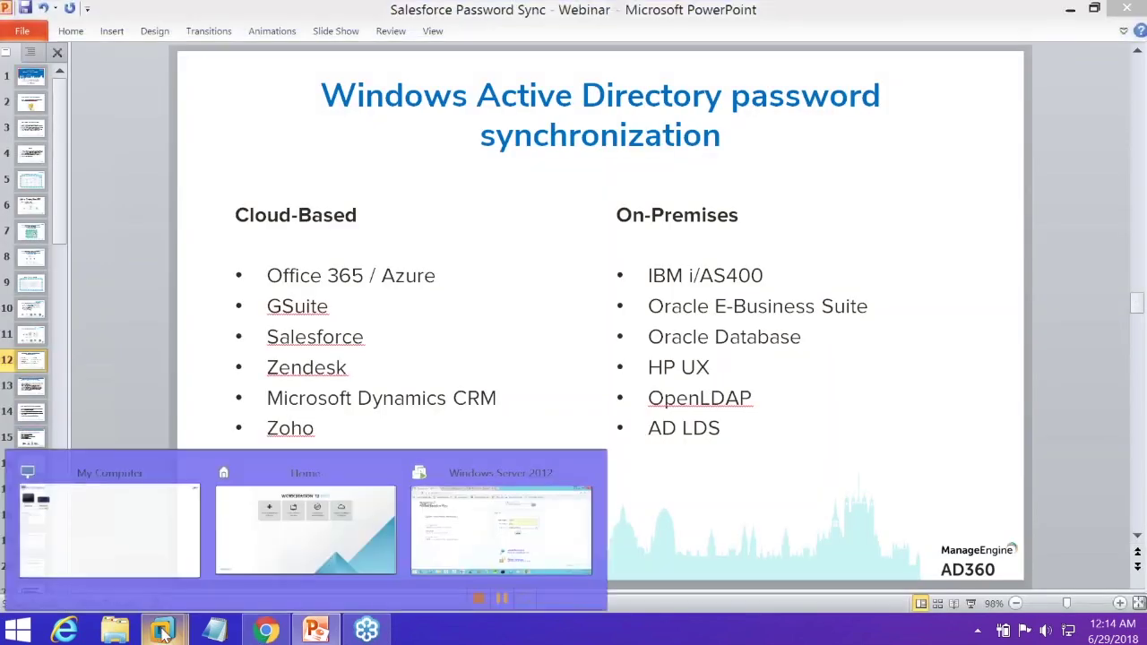
pyautogui.click(502, 556)
pyautogui.click(627, 266)
pyautogui.doubleClick(626, 266)
pyautogui.press('BackSpace')
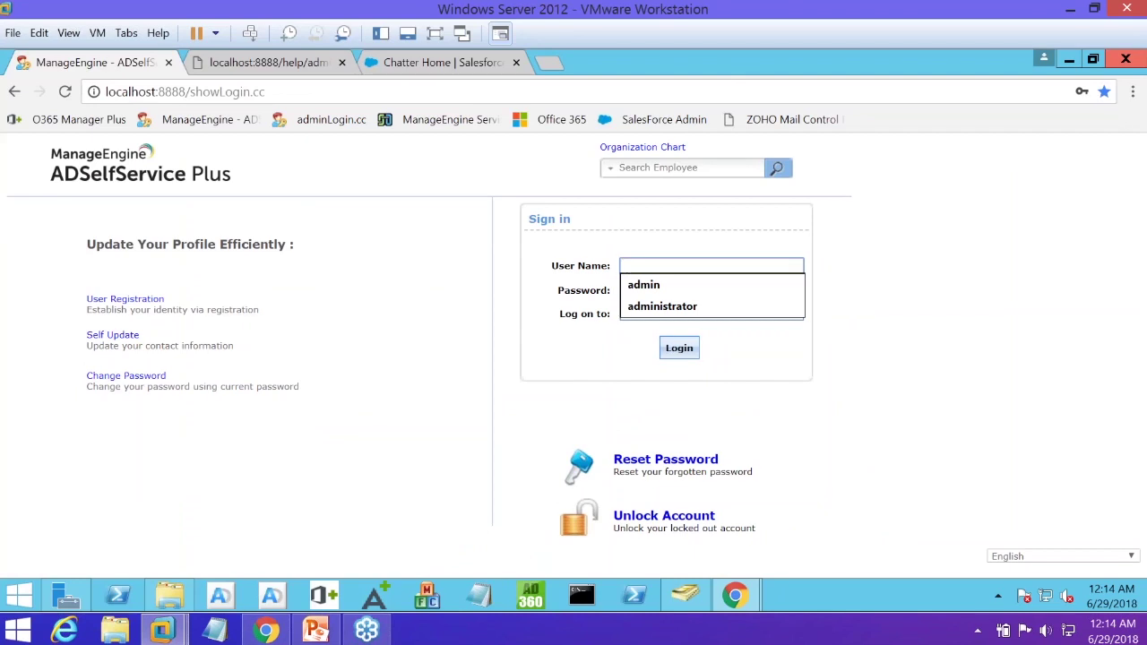
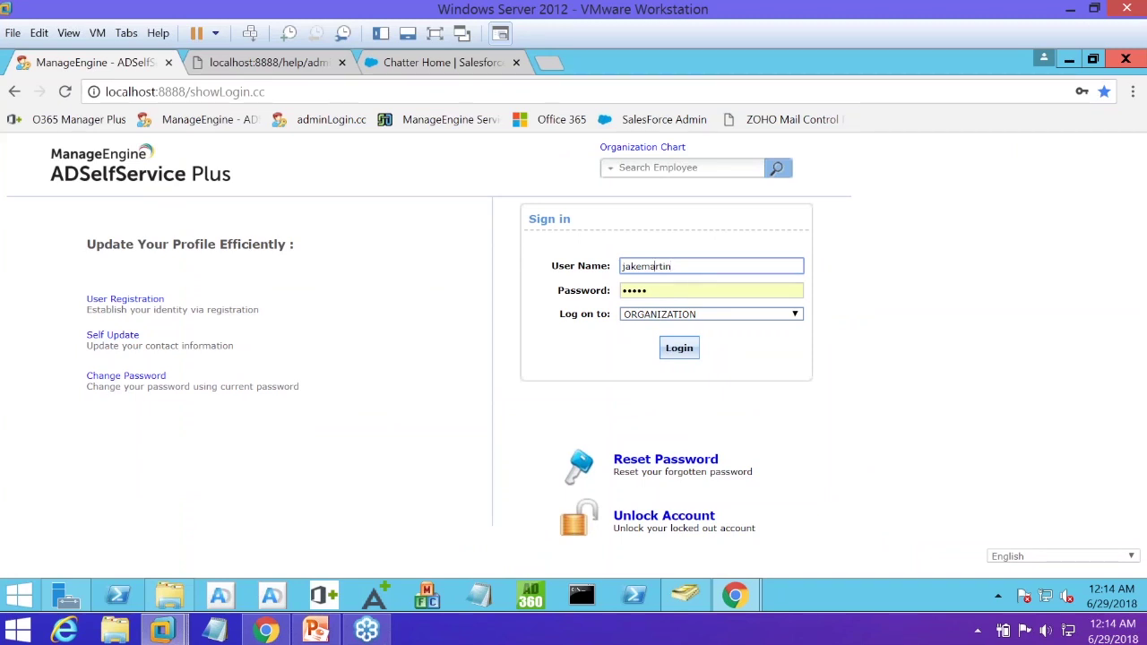
pyautogui.hotkey('ctrl', 'a')
pyautogui.press('BackSpace')
pyautogui.press('BackSpace')
pyautogui.press('BackSpace')
pyautogui.press('BackSpace')
pyautogui.press('BackSpace')
# Enter that user's password and sign in to the self-service portal
pyautogui.press('Tab')
pyautogui.write('T')
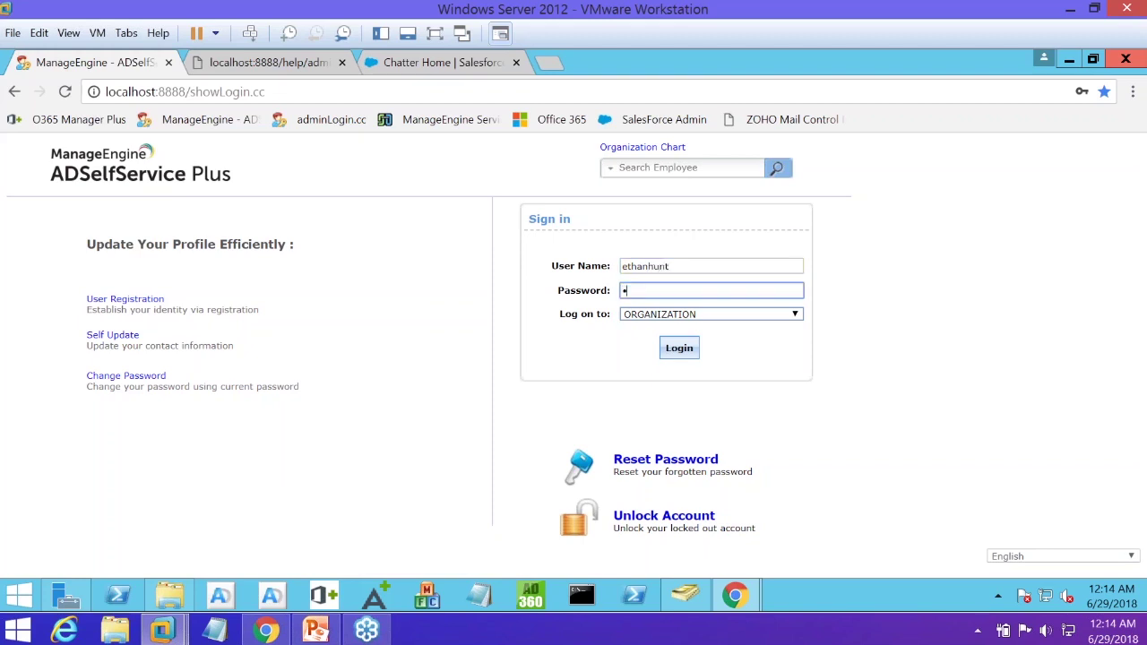
pyautogui.write('•••••••')
pyautogui.press('Return')
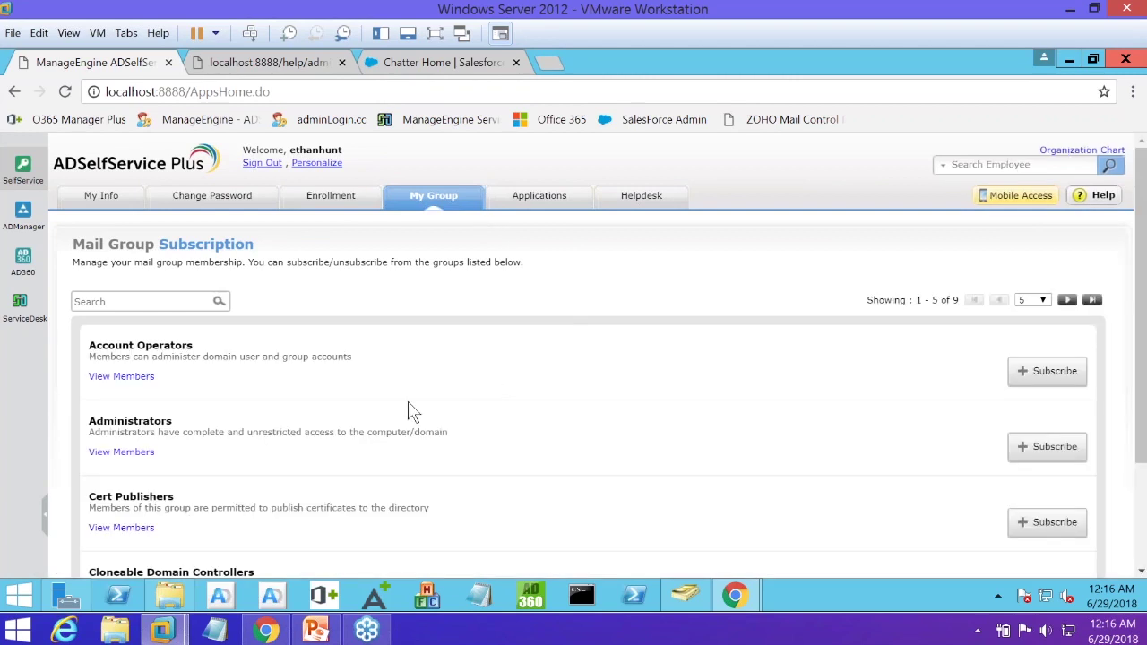
# Scroll through the nine subscribable mail groups, then reload the localhost:8888/AppsHome.do page
pyautogui.scroll(-1, 616, 405)
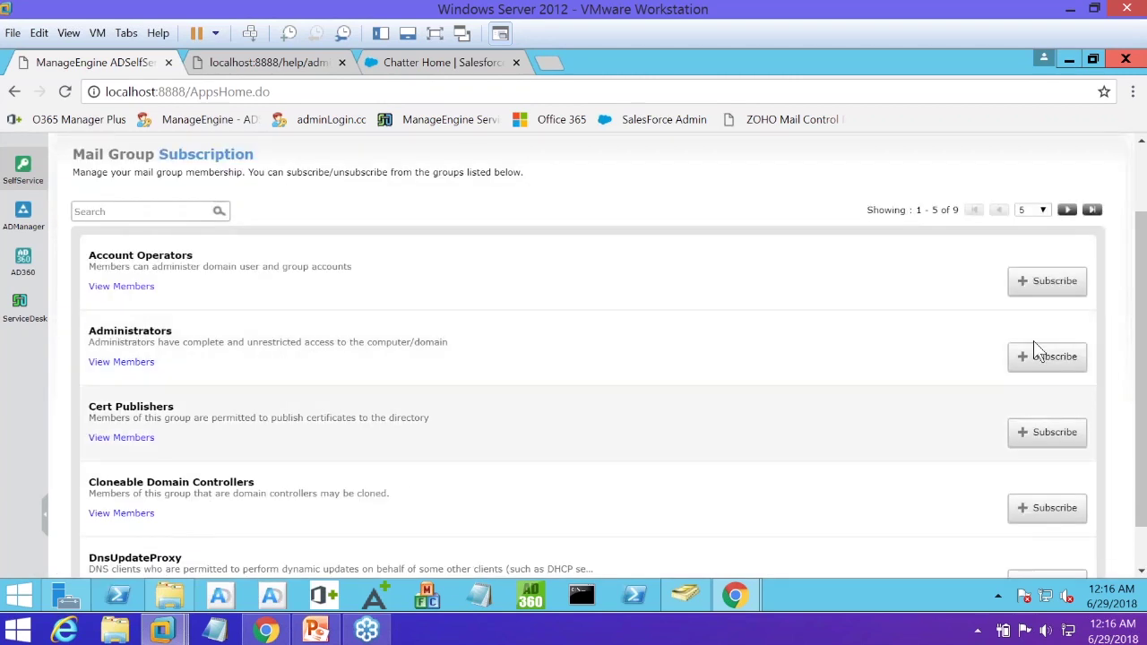
pyautogui.scroll(-1, 1033, 340)
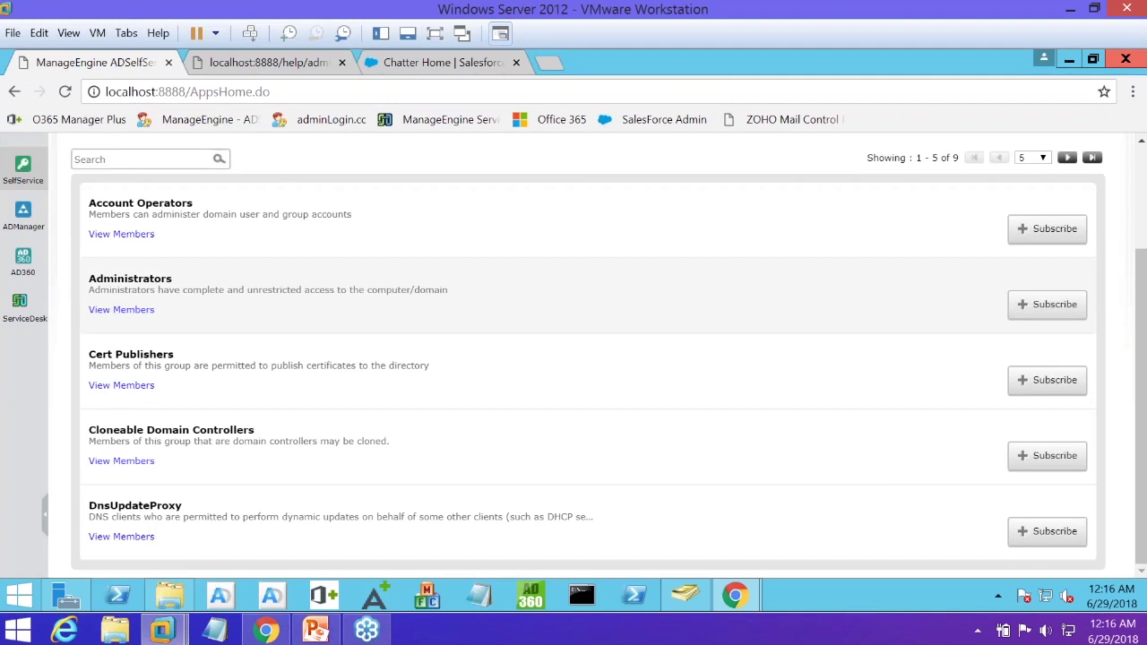
pyautogui.scroll(2, 514, 379)
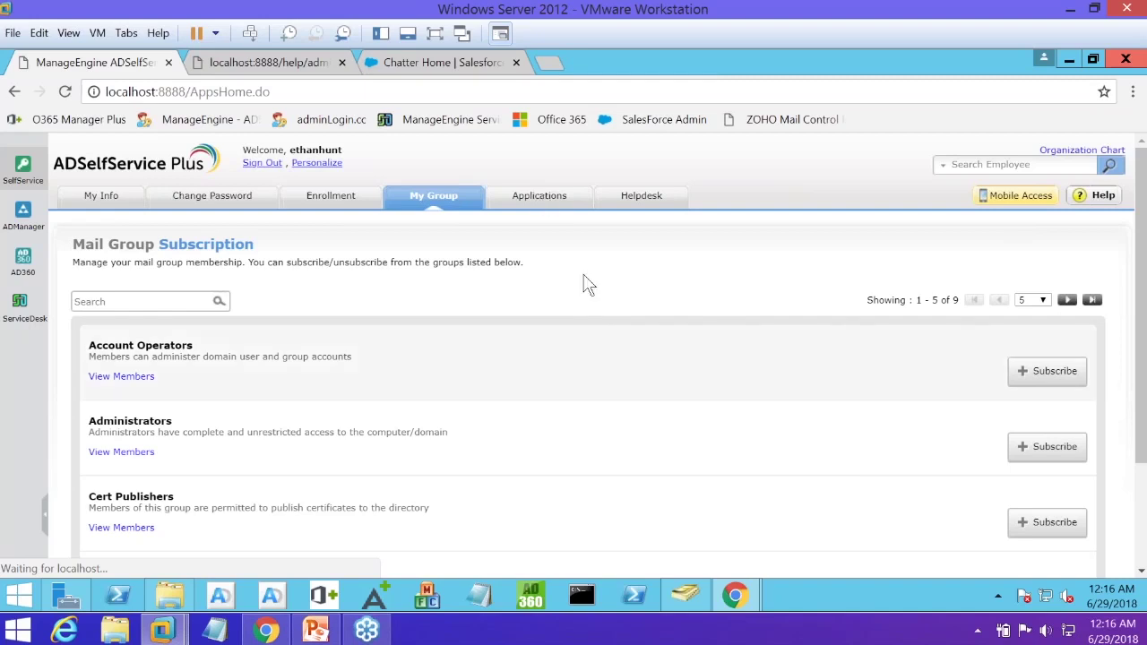
pyautogui.scroll(-3, 583, 284)
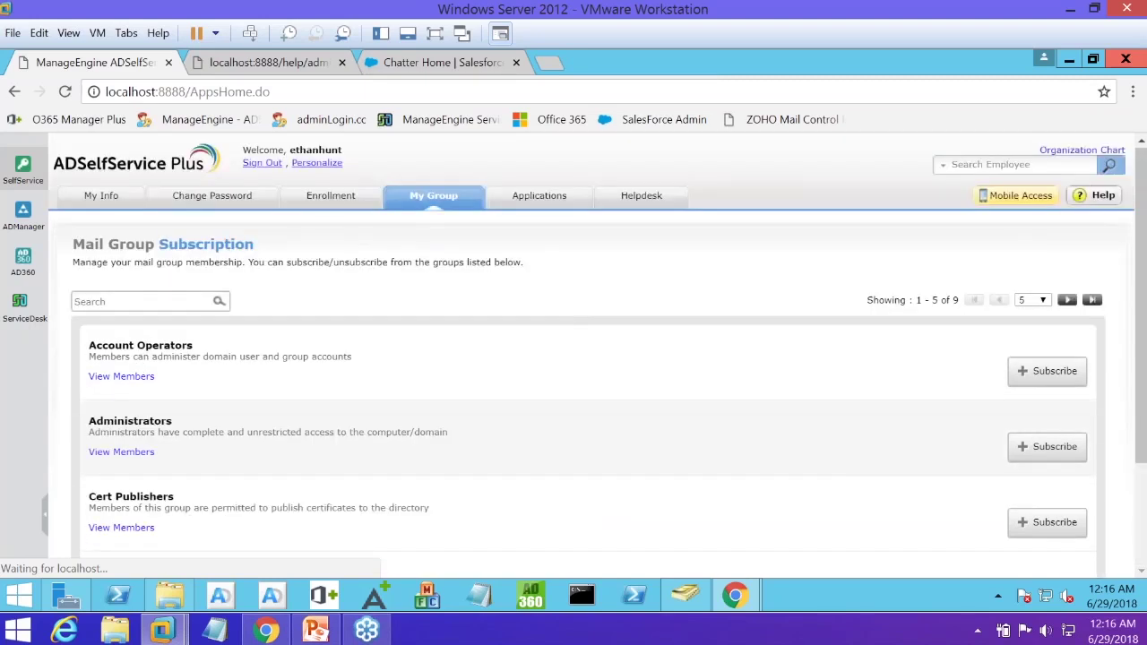
pyautogui.click(188, 91)
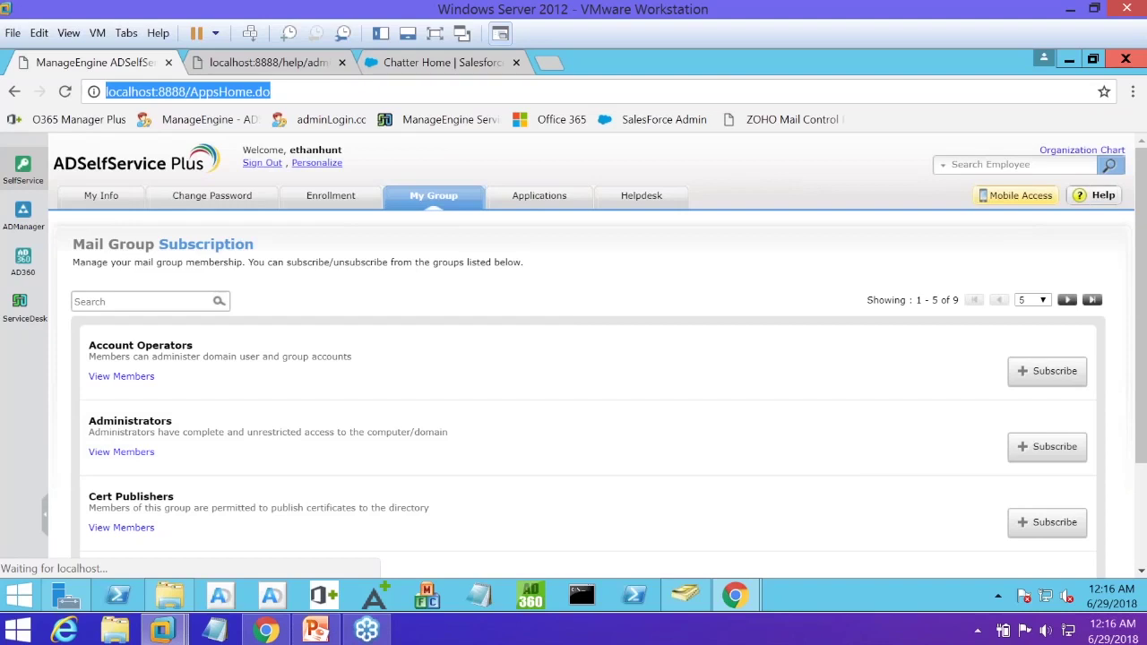
pyautogui.press('Return')
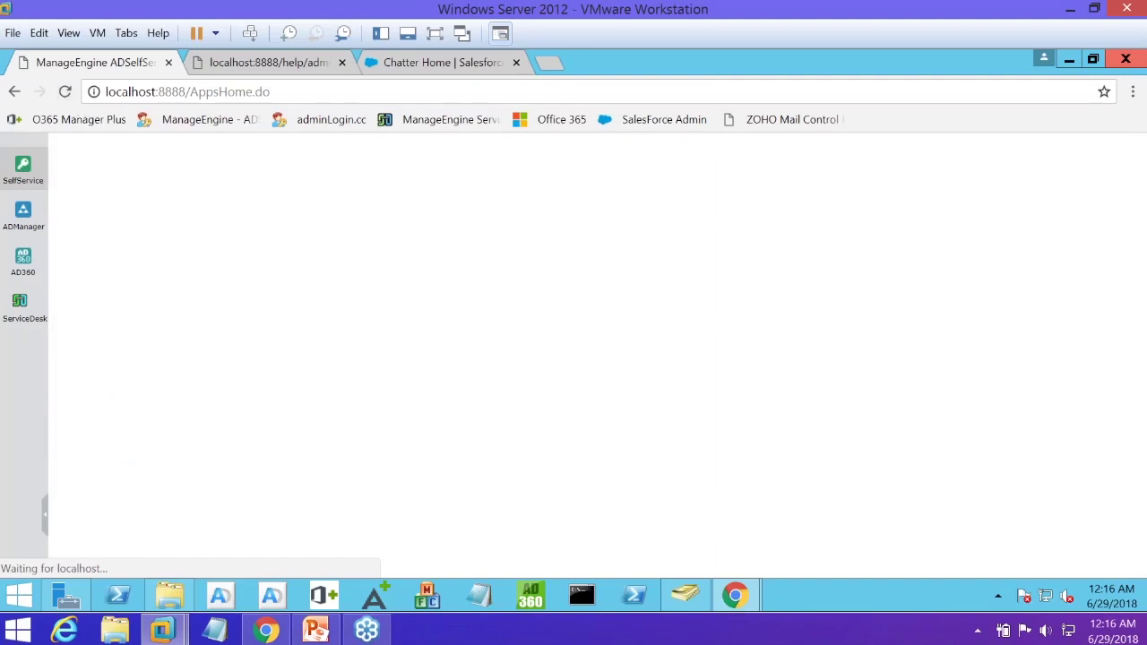
pyautogui.moveTo(313, 633)
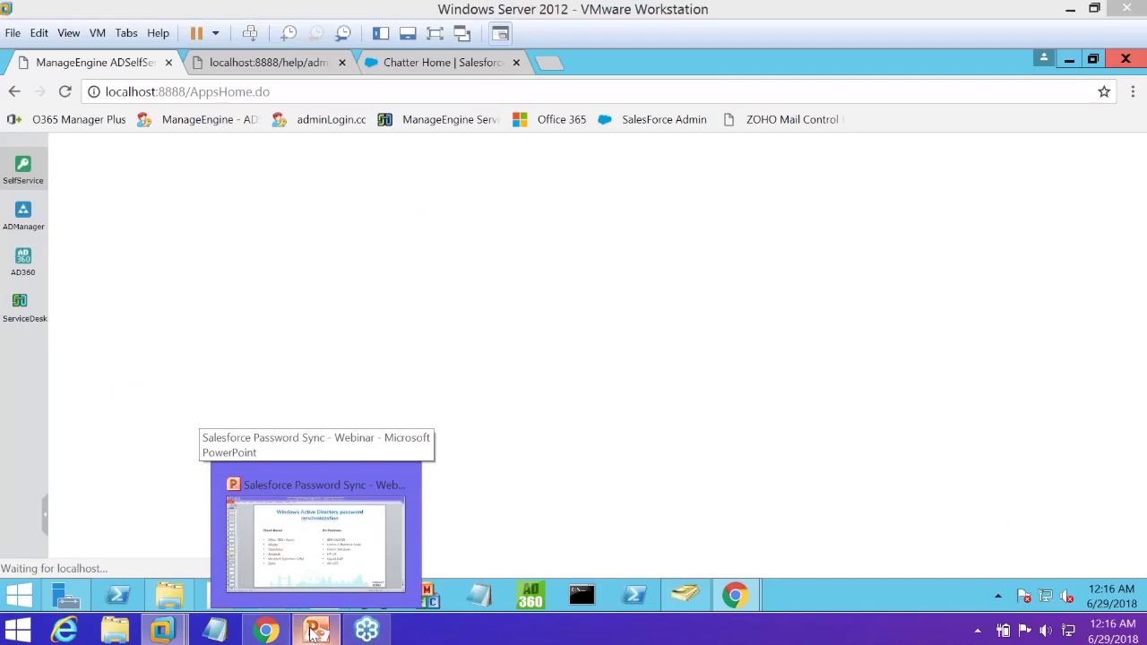
# Advance the deck via slide 13 to slide 14, 'One identity with one password', highlighting its password-reset bullet
pyautogui.click(313, 633)
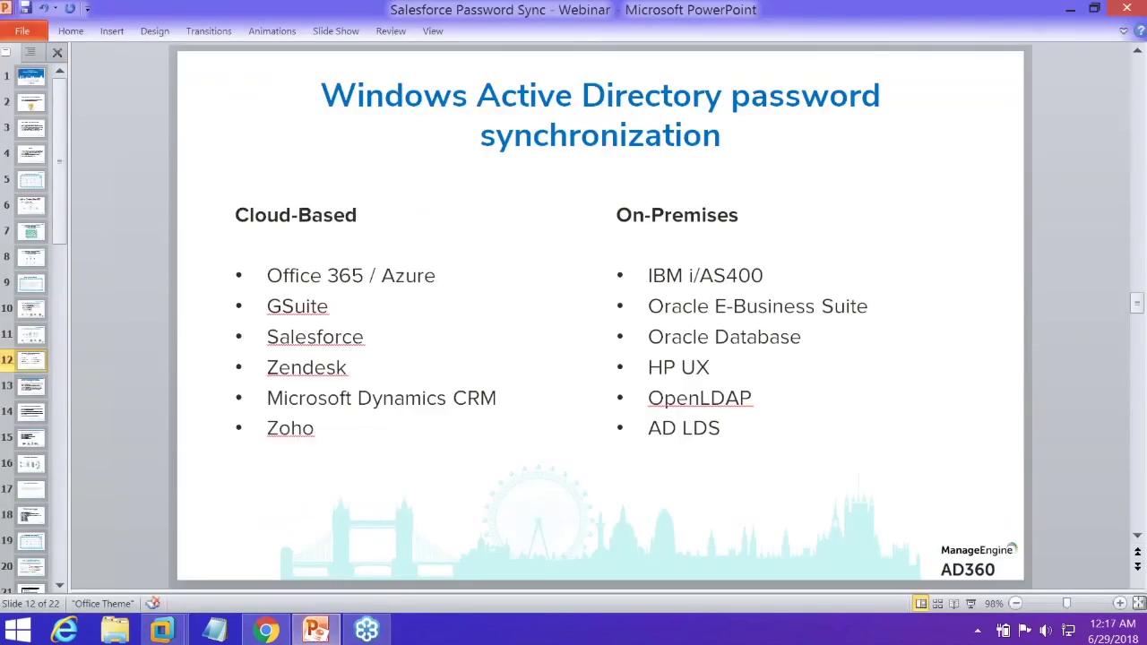
pyautogui.click(36, 394)
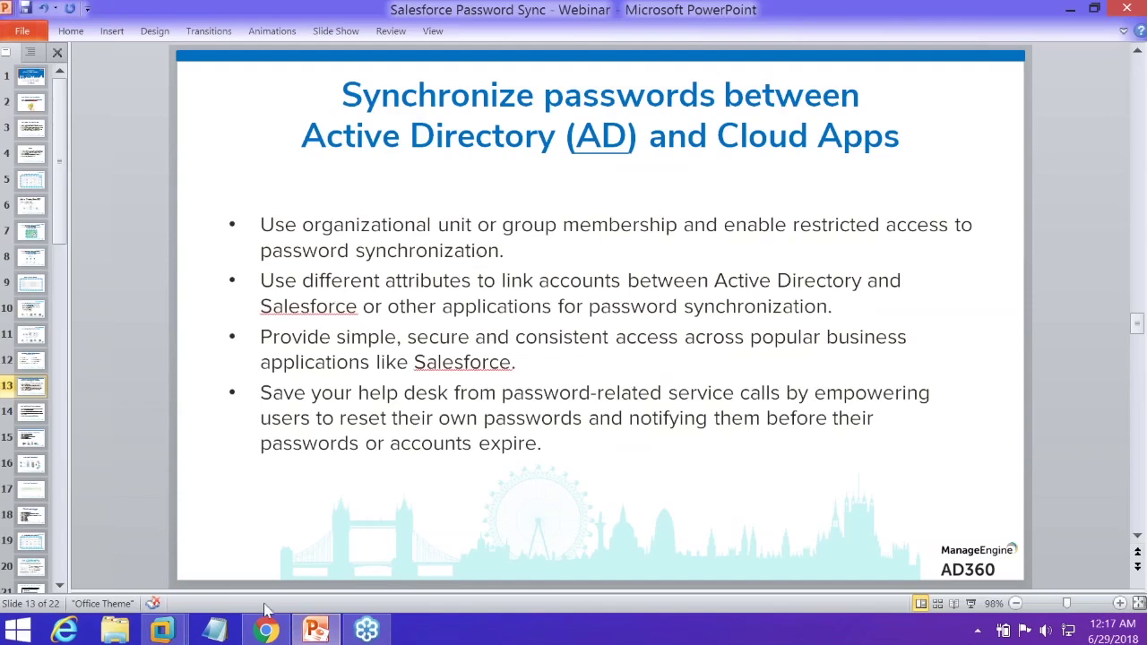
pyautogui.moveTo(162, 630)
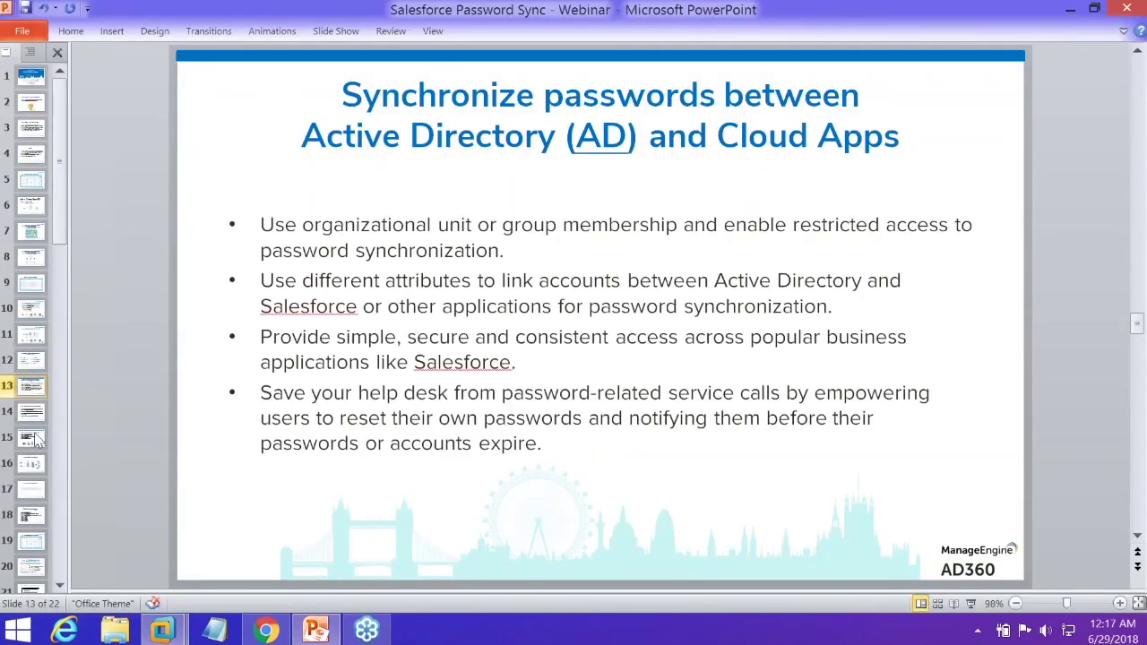
pyautogui.click(31, 411)
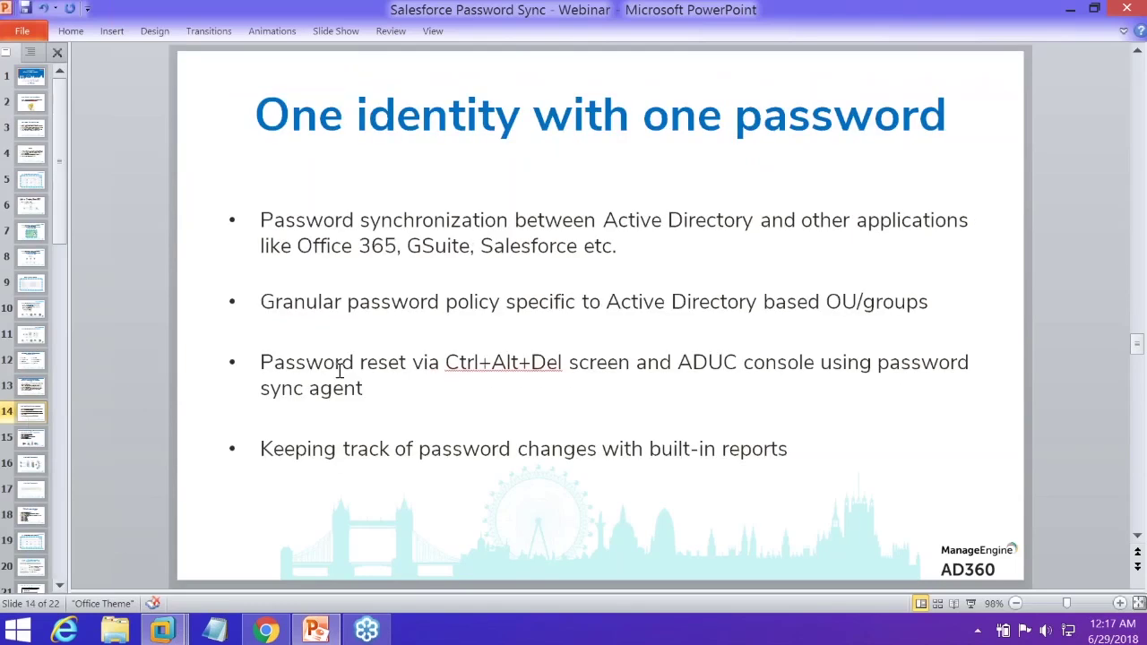
pyautogui.click(269, 362)
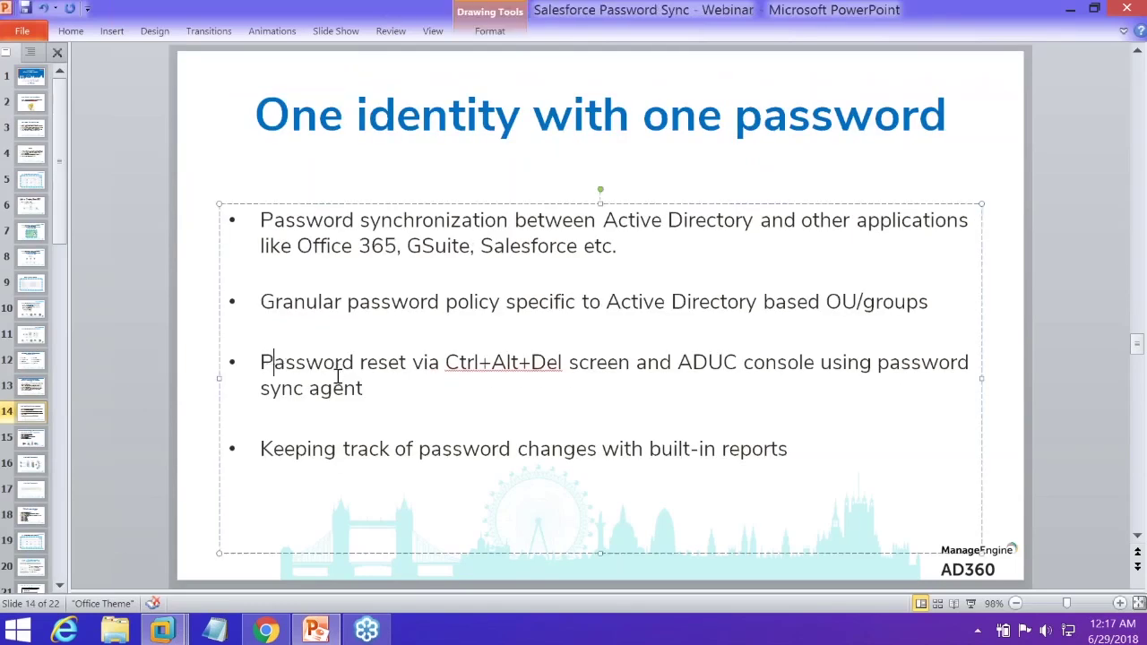
pyautogui.tripleClick(367, 385)
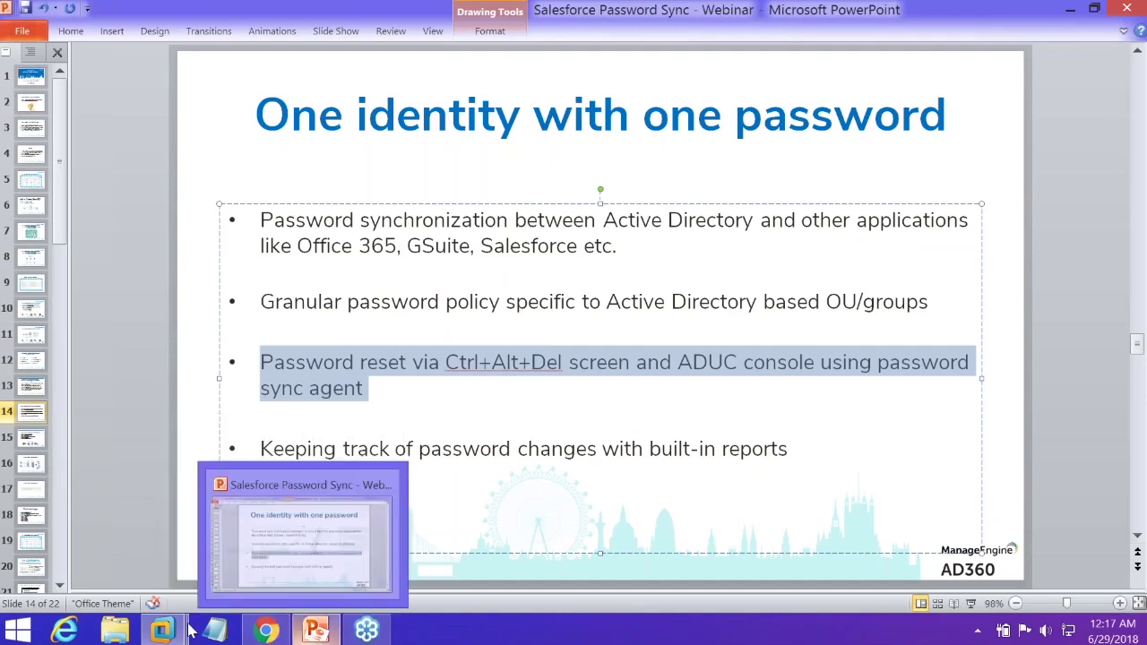
# Back on the VM, show the user's SSO applications: Google Apps, Workplace, Salesforce, Zendesk, Zoho, Office 365
pyautogui.moveTo(165, 632)
pyautogui.click(504, 538)
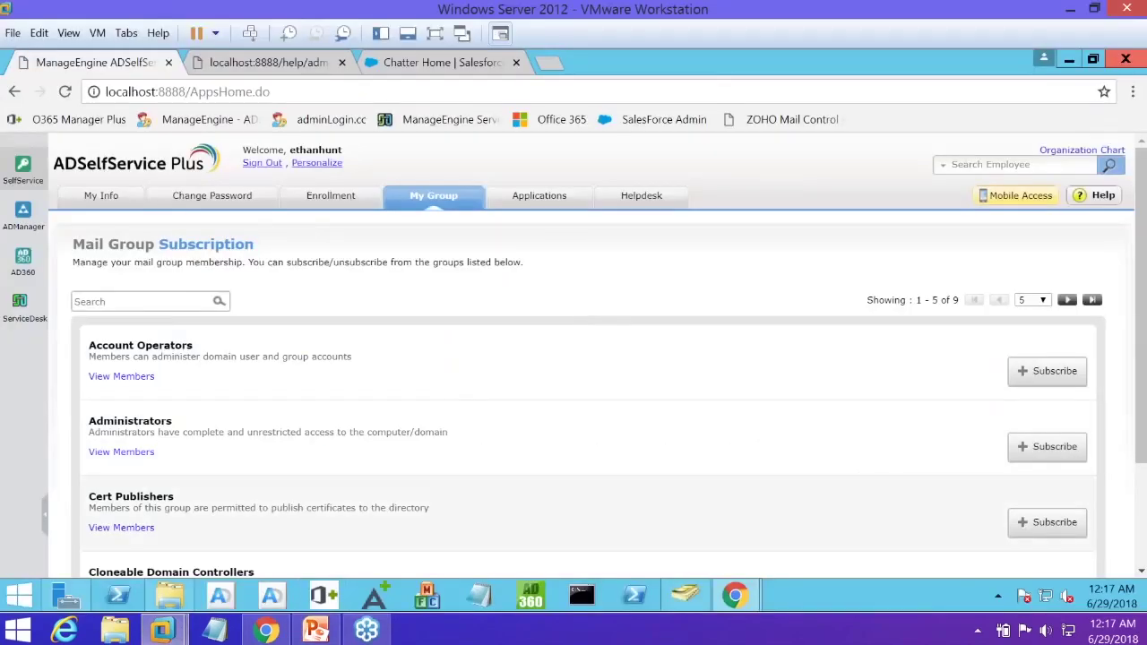
pyautogui.click(521, 201)
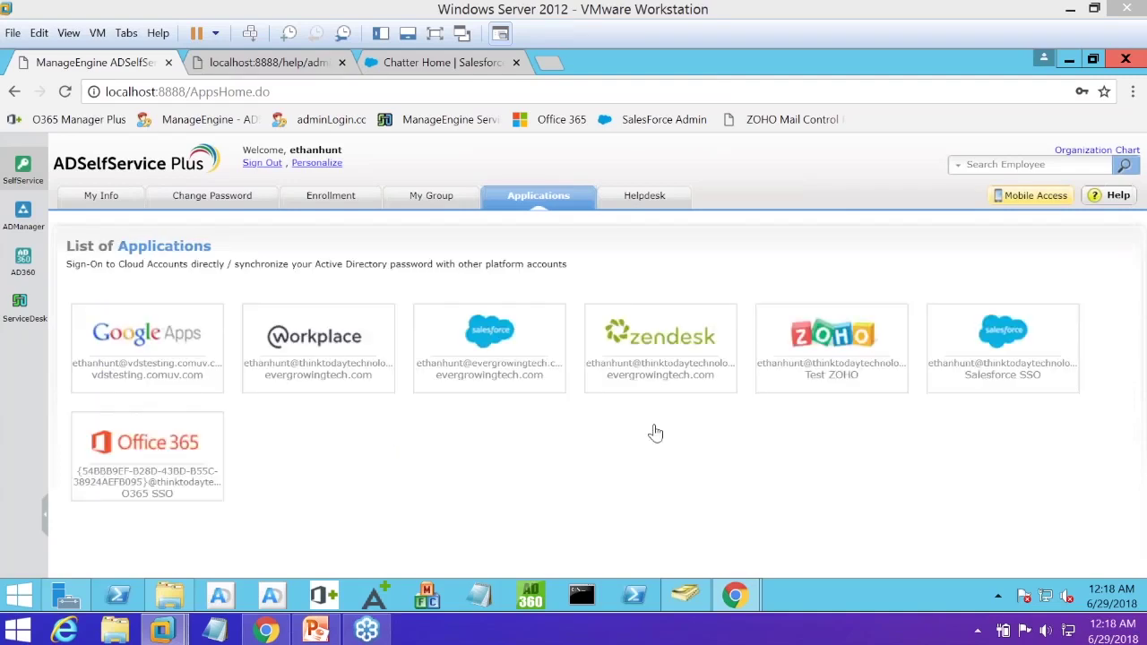
# Launch Office 365 single sign-on from its tile, reaching Microsoft's sign-in page with error AADSTS51004
pyautogui.click(202, 460)
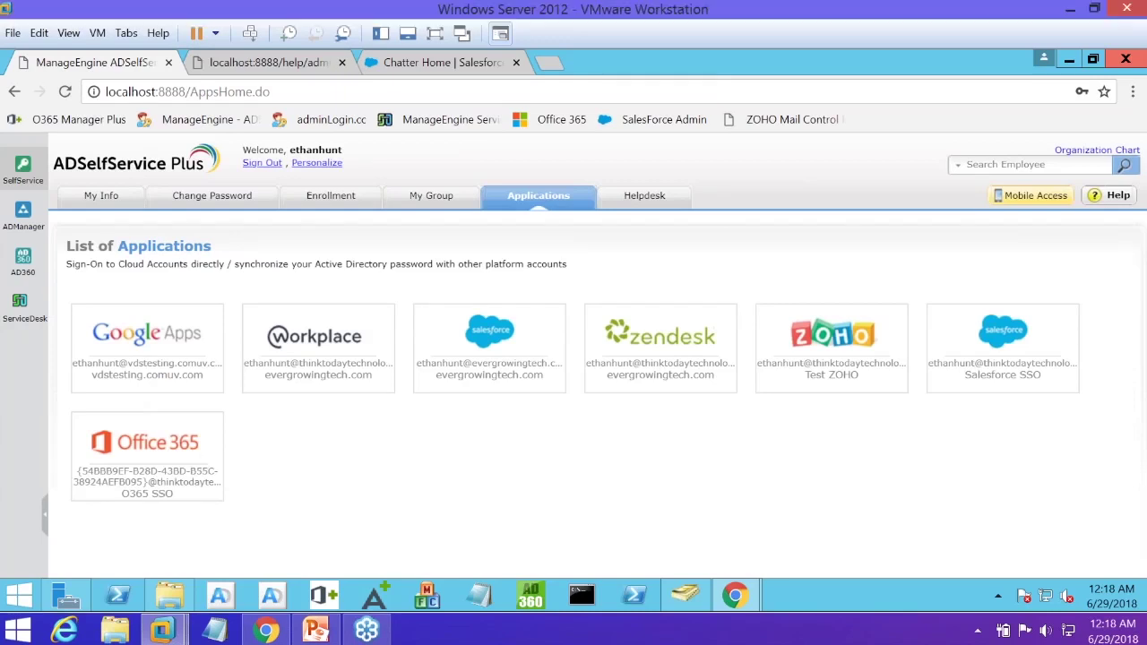
pyautogui.click(146, 459)
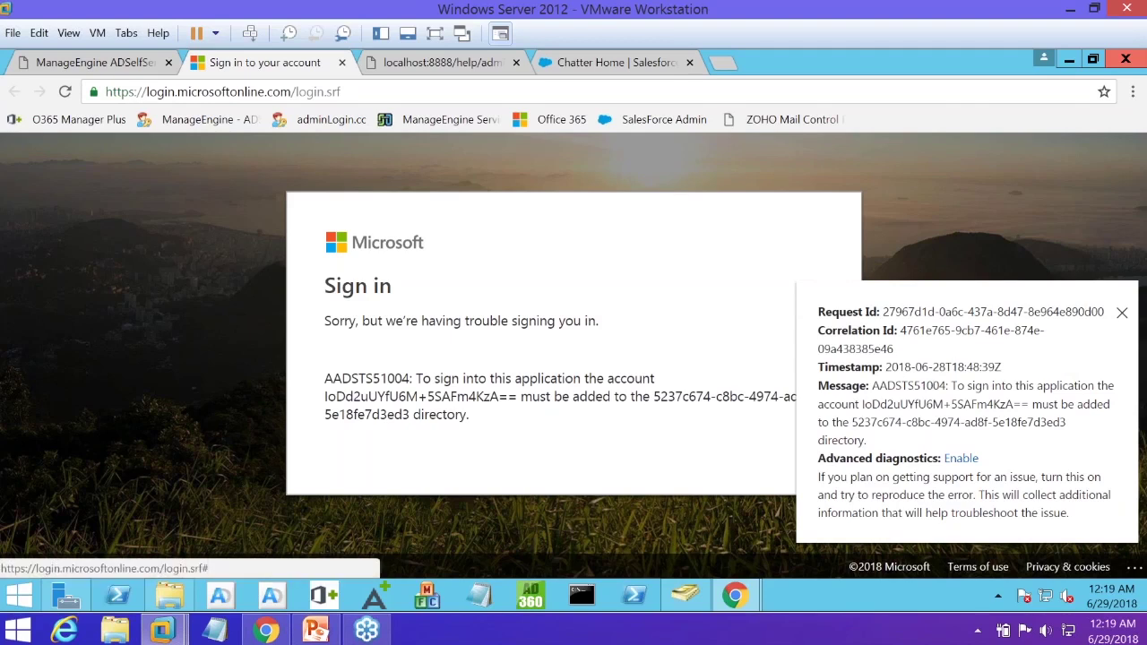
# Dismiss the sign-in error details and close the failed Microsoft sign-in tab with Ctrl+W
pyautogui.click(687, 289)
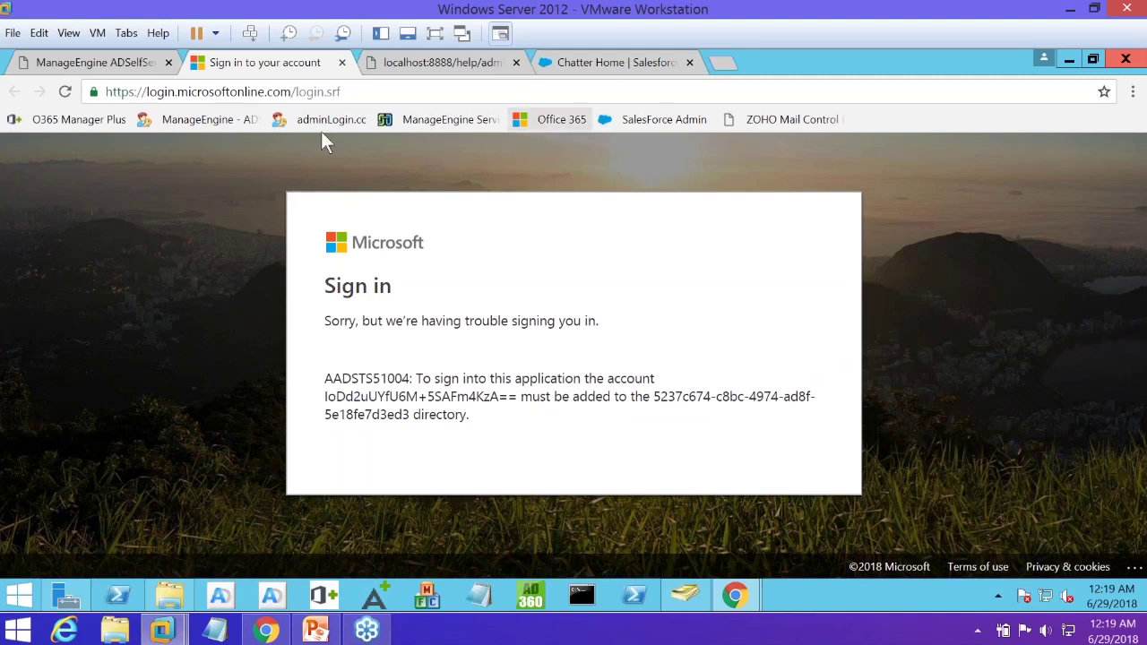
pyautogui.click(340, 91)
pyautogui.click(341, 91)
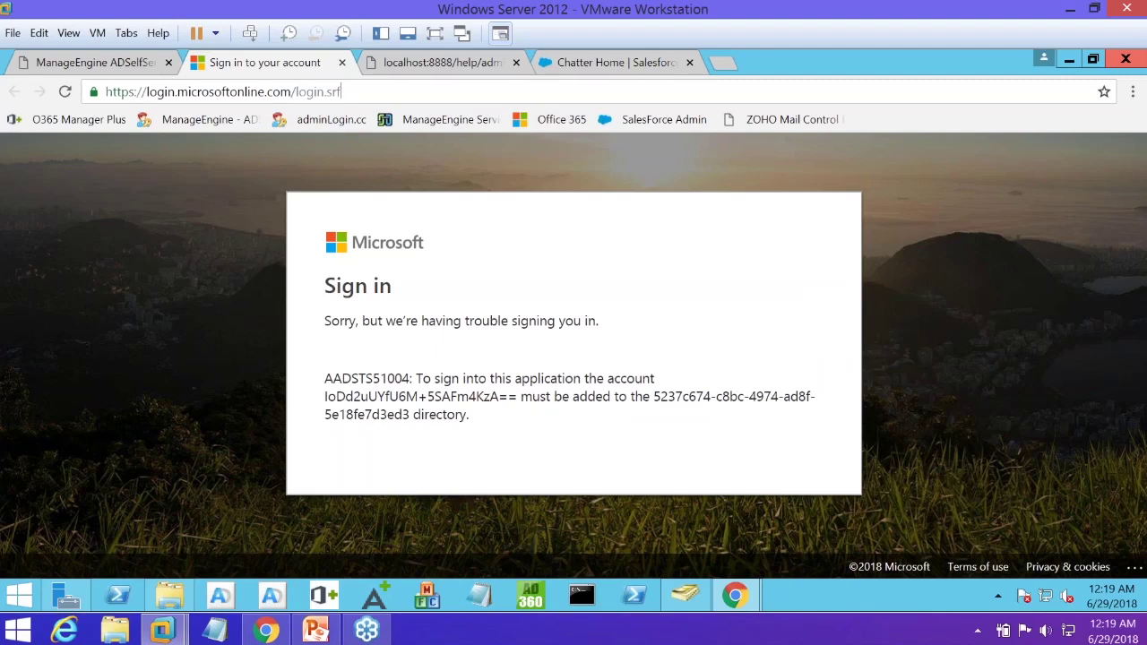
pyautogui.press('BackSpace')
pyautogui.press('BackSpace')
pyautogui.press('BackSpace')
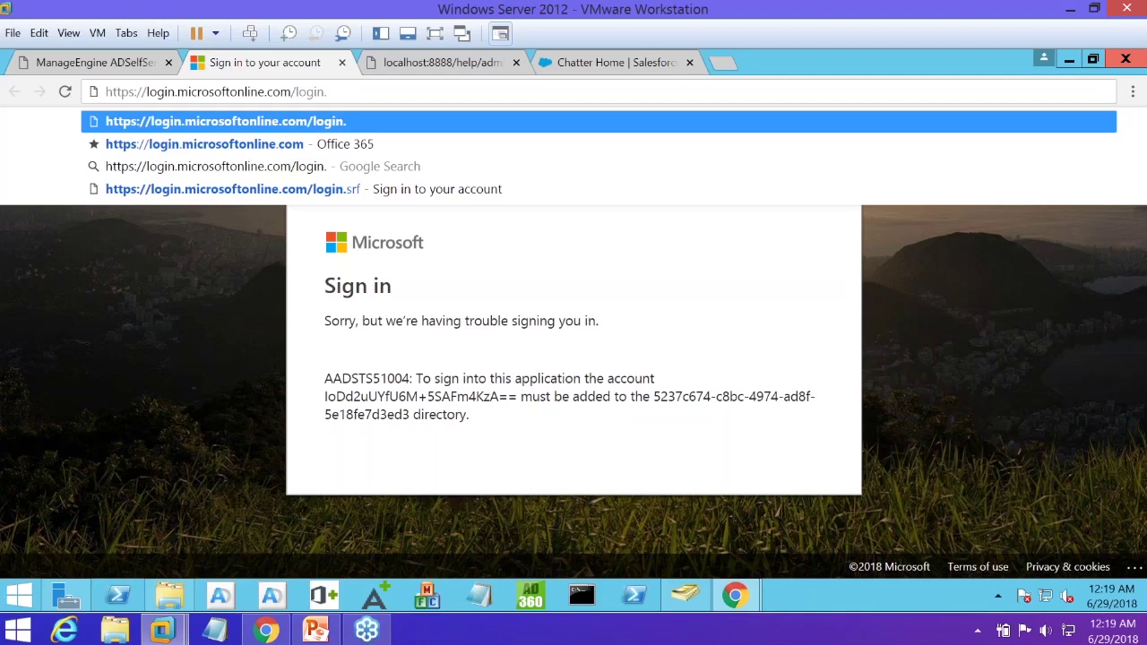
pyautogui.click(148, 77)
pyautogui.click(146, 68)
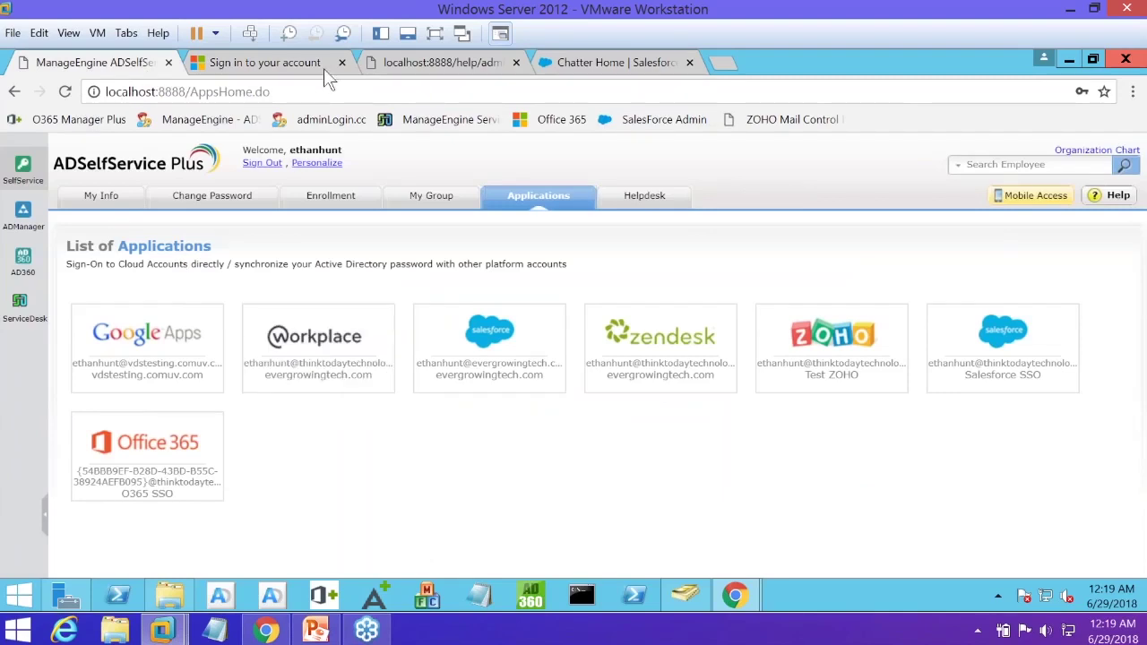
pyautogui.click(296, 63)
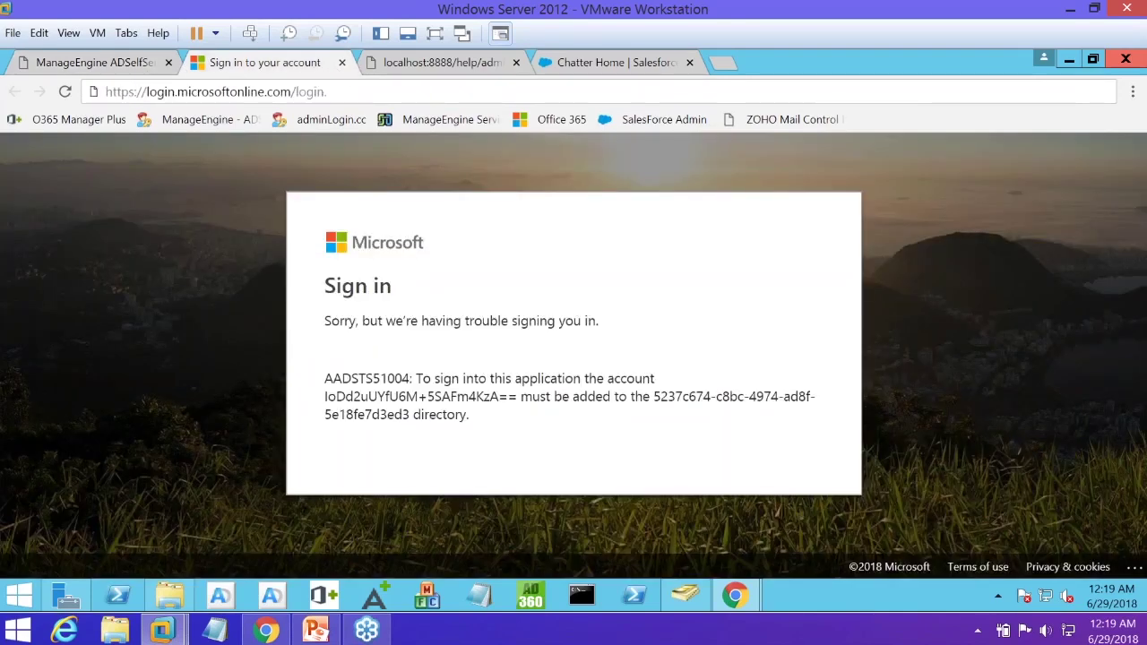
pyautogui.hotkey('ctrl', 'w')
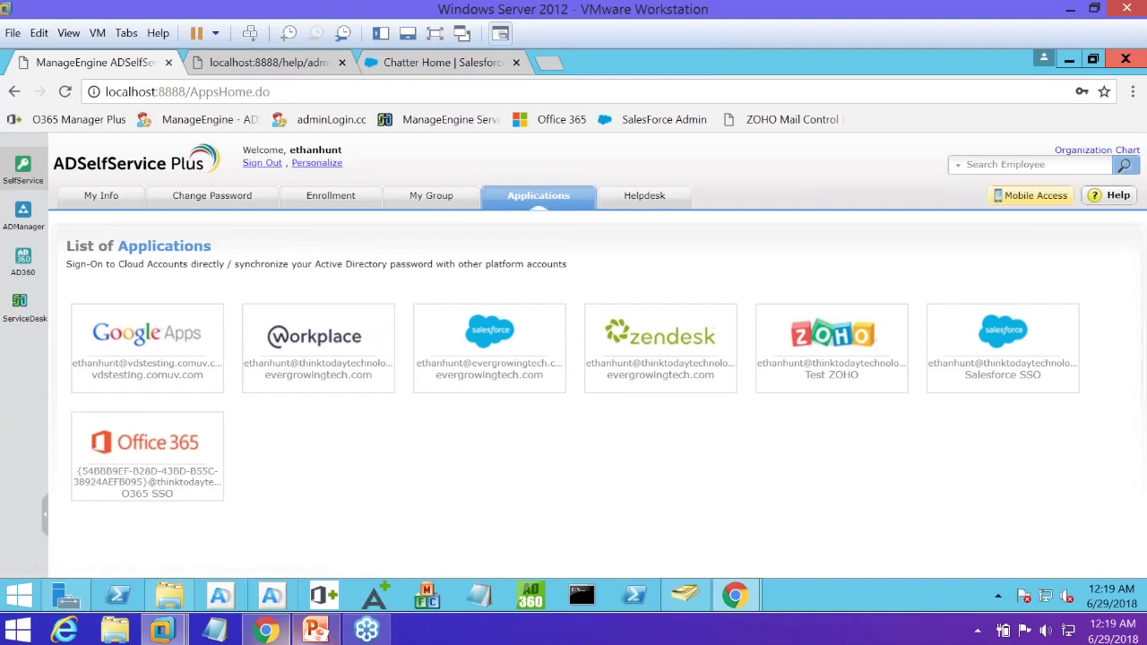
# In the webinar deck, move past slide 15 'Real-Time Password Synchronizer' to slide 16
pyautogui.moveTo(316, 630)
pyautogui.click(212, 538)
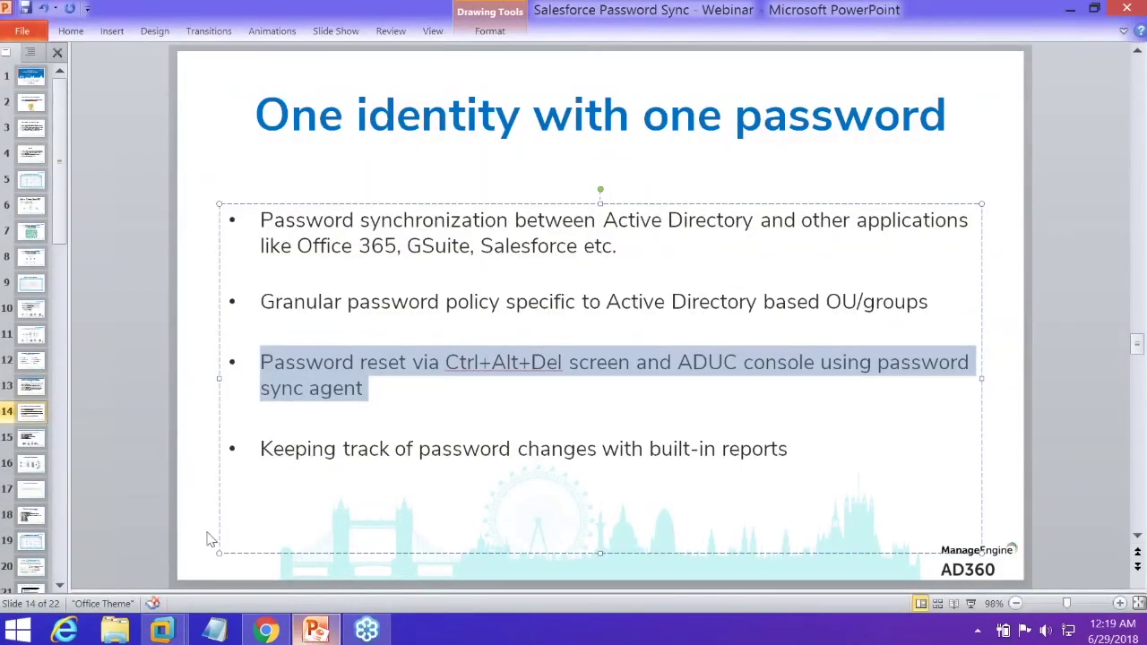
pyautogui.click(36, 427)
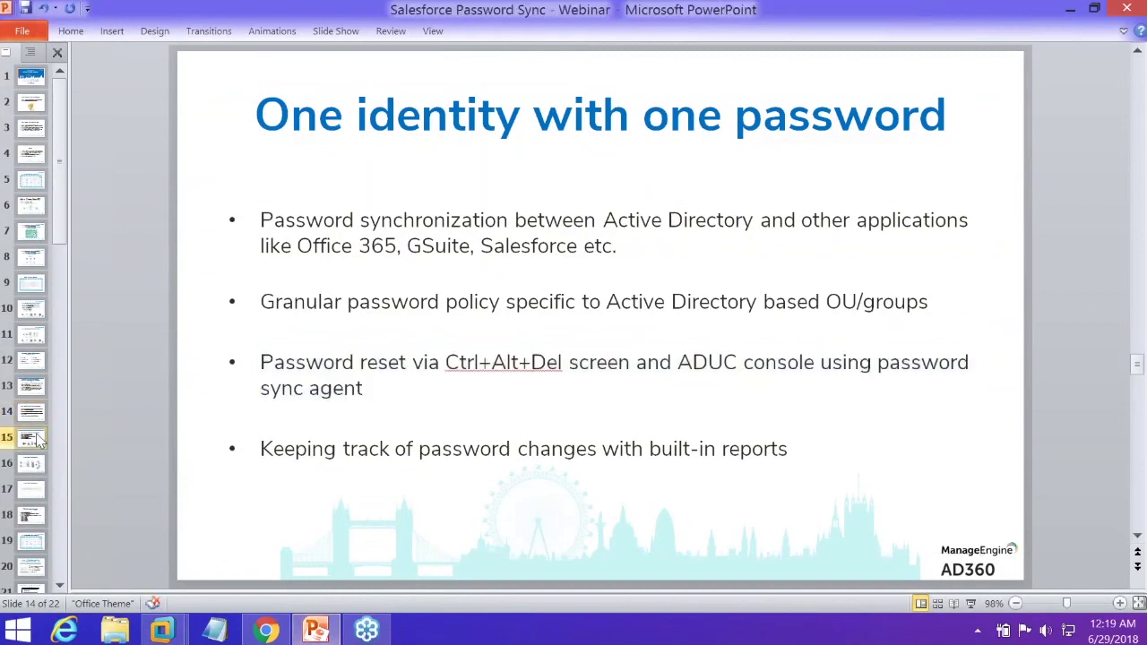
pyautogui.click(36, 439)
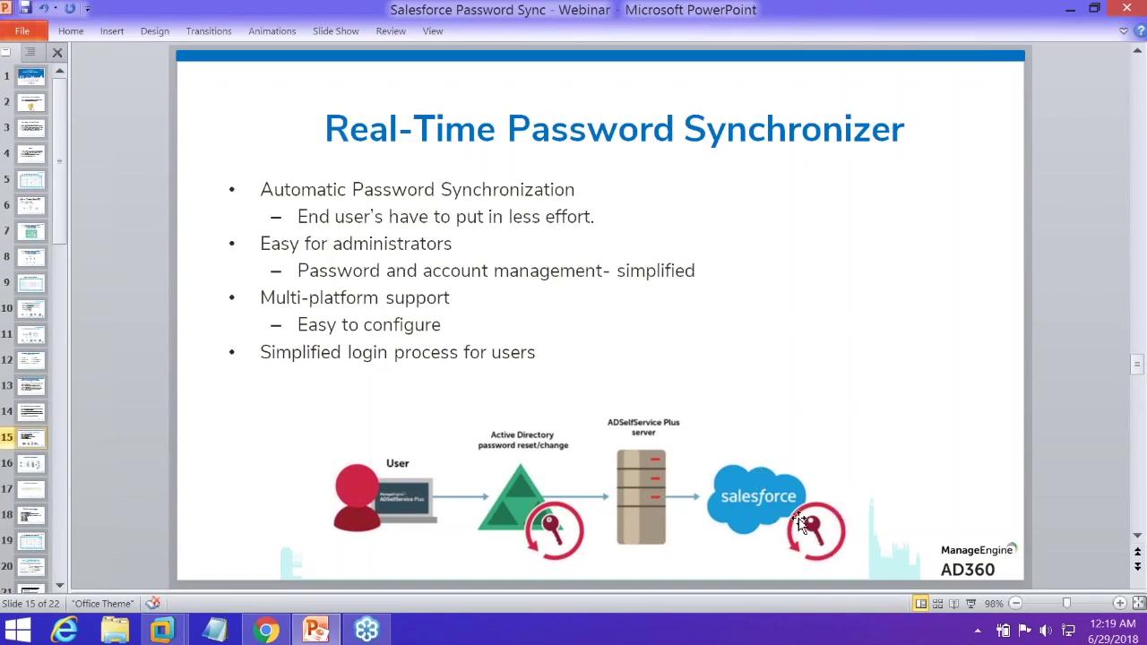
pyautogui.click(28, 467)
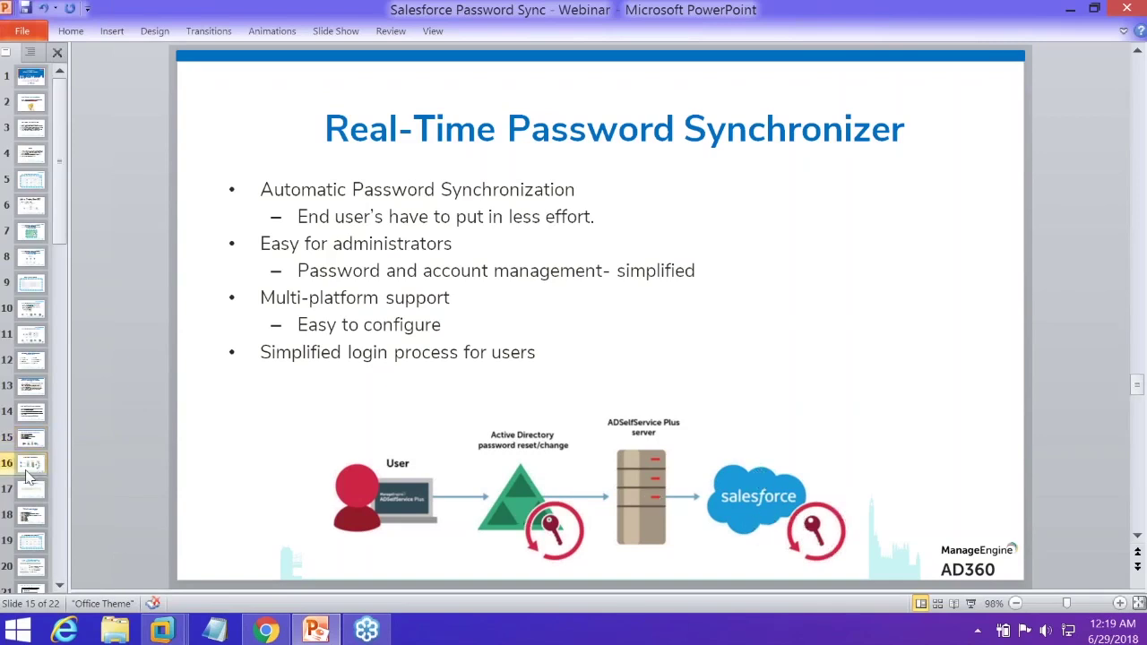